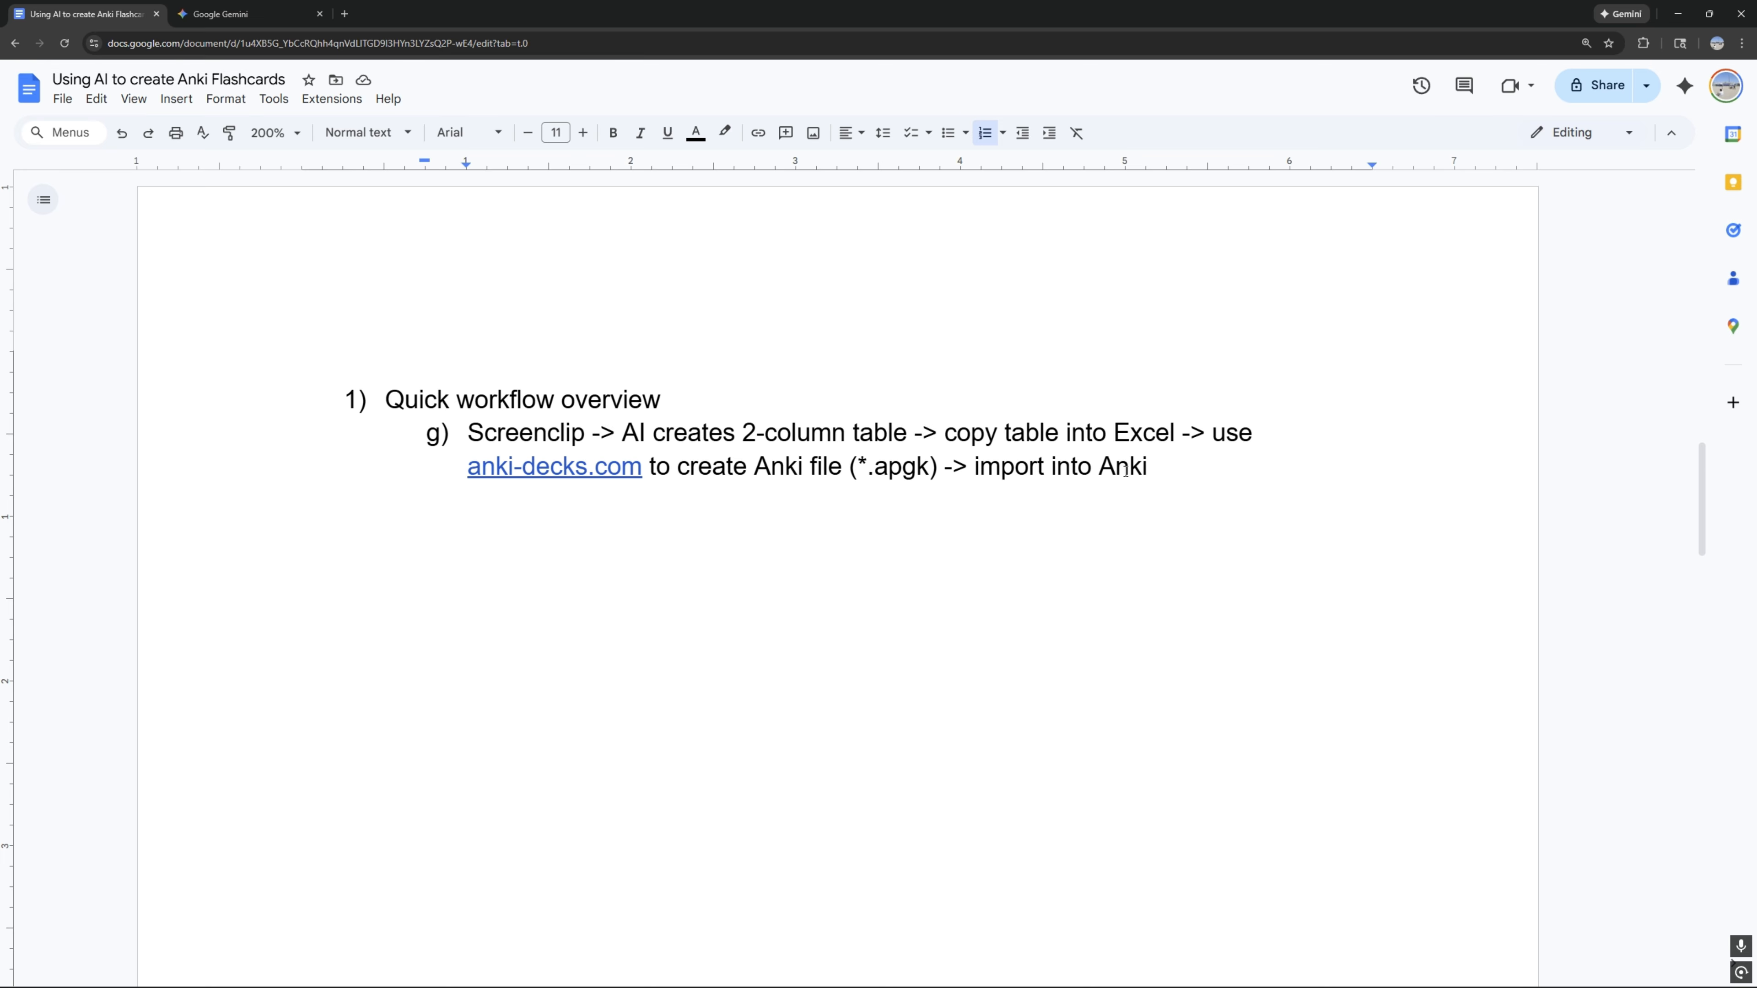
Step: Switch to the Tabitomo_Nihongo PDF, clip the hour and minute tables on the "5 時間" page, and paste the clip into a Gemini prompt
scroll(1156, 472, "down", 20)
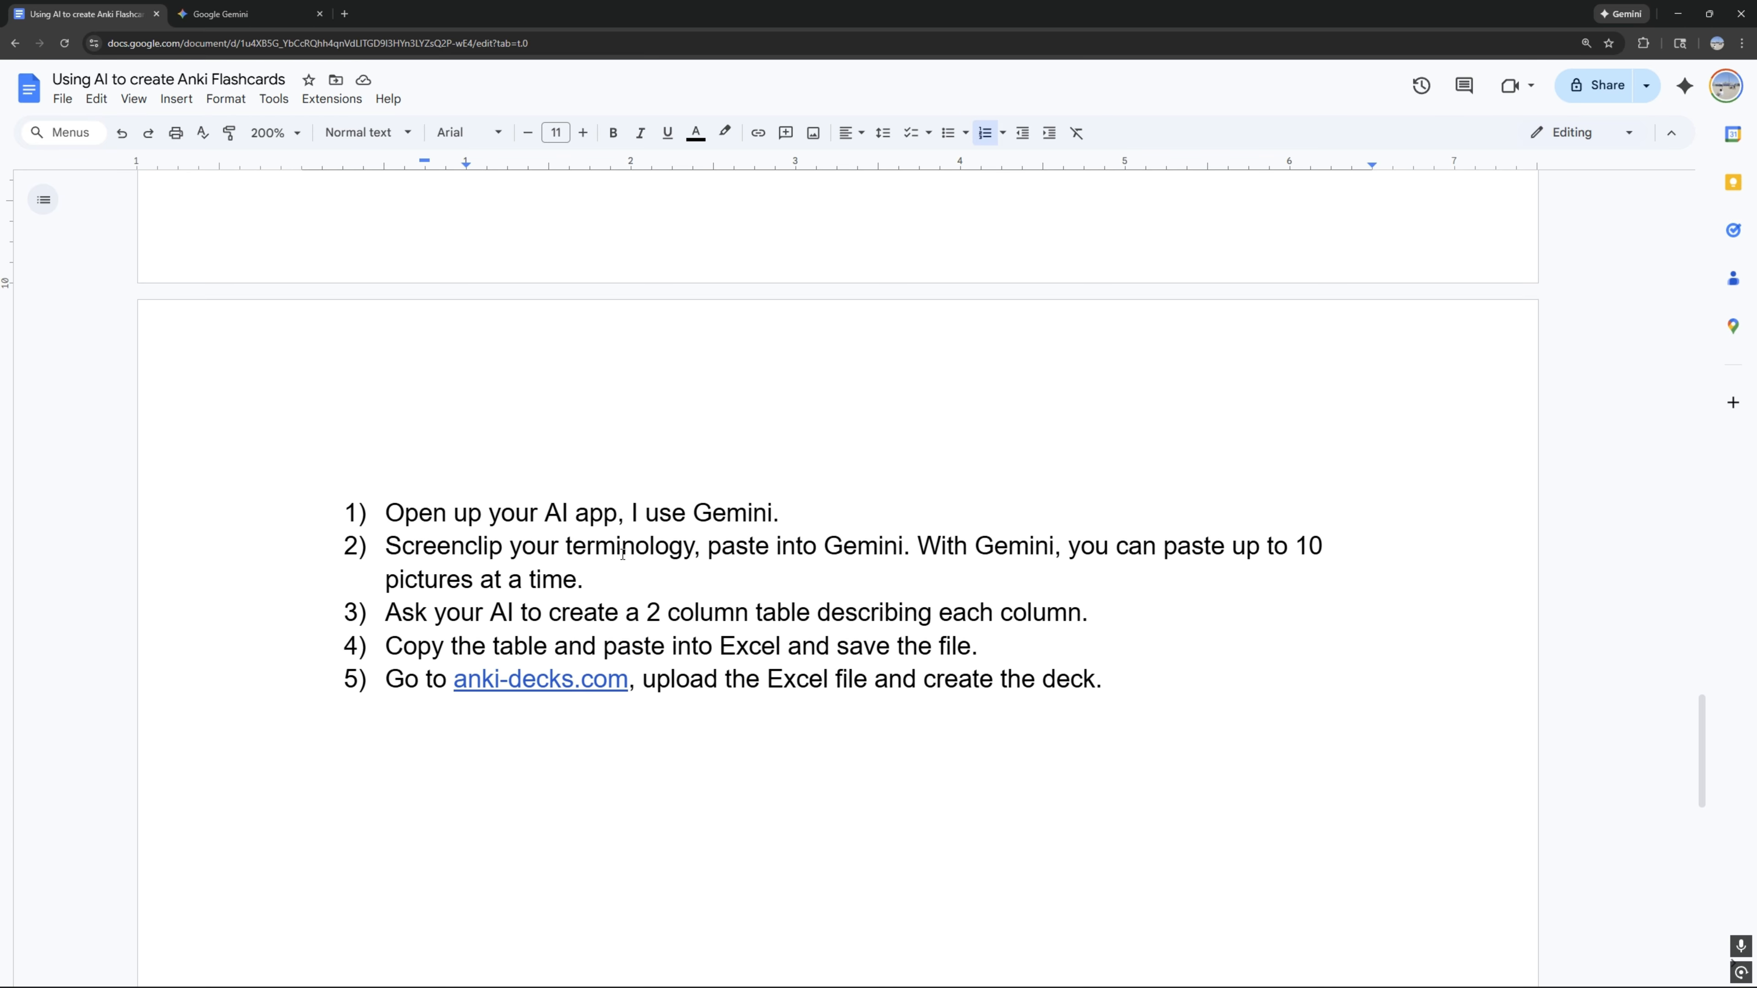
key("alt+Tab")
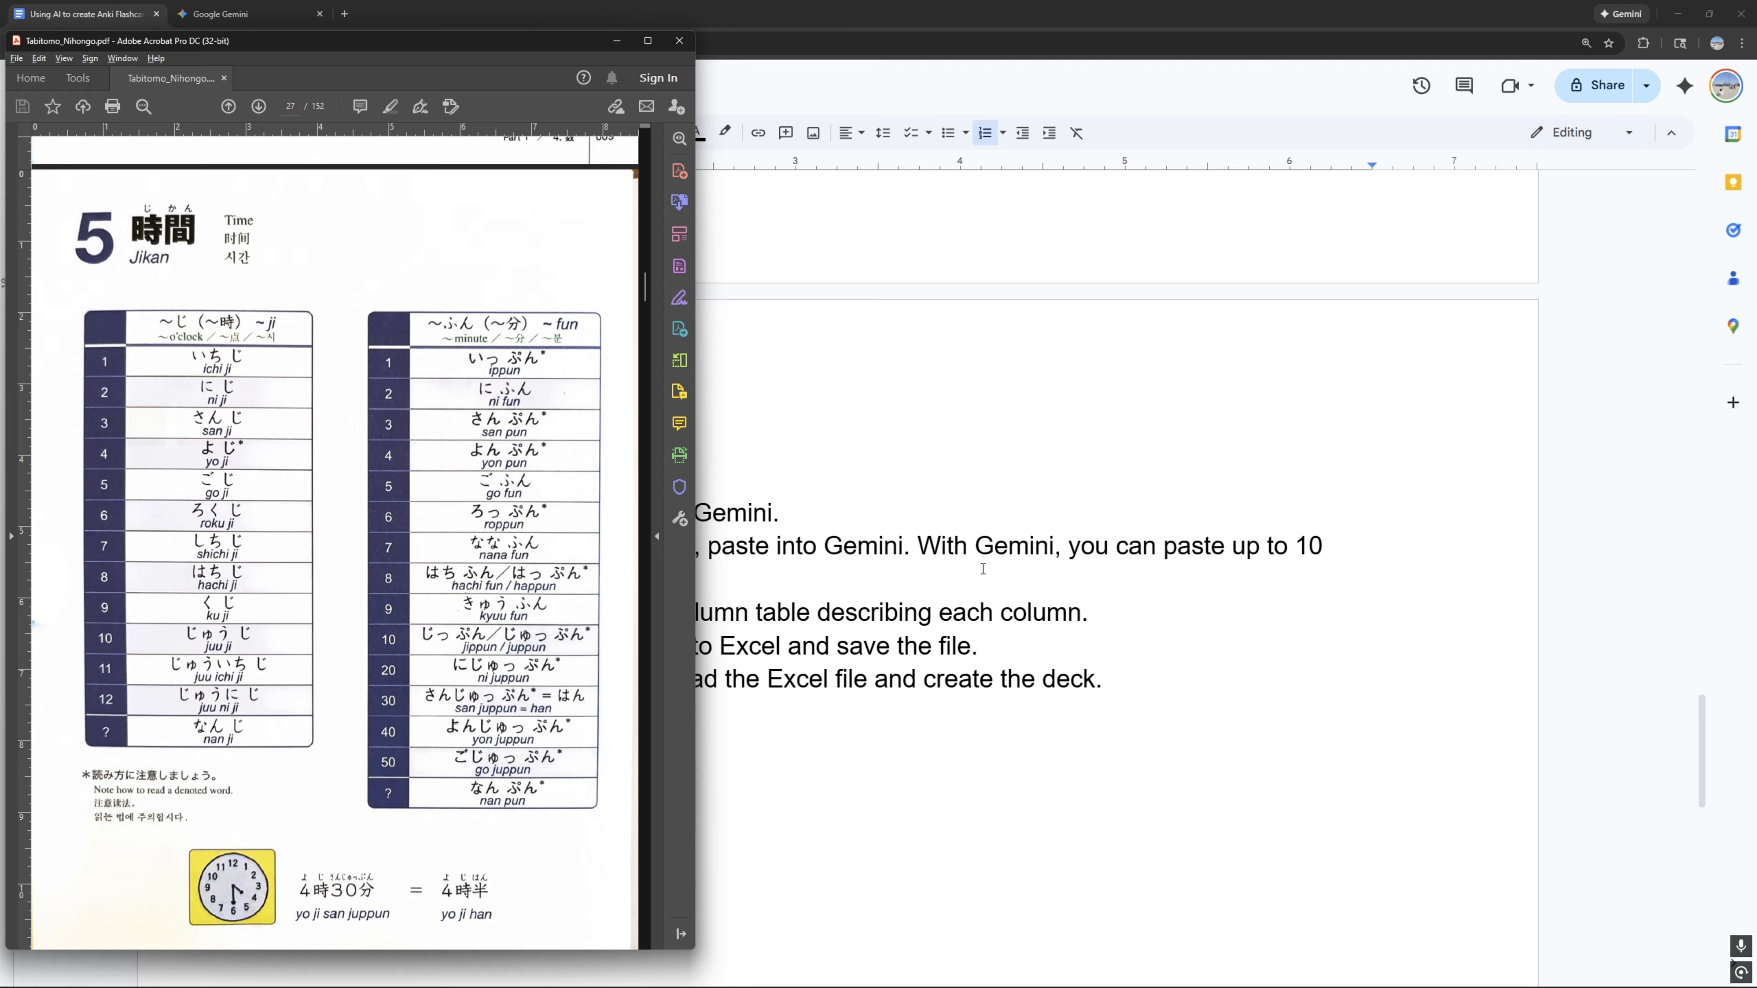
key("super+shift+s")
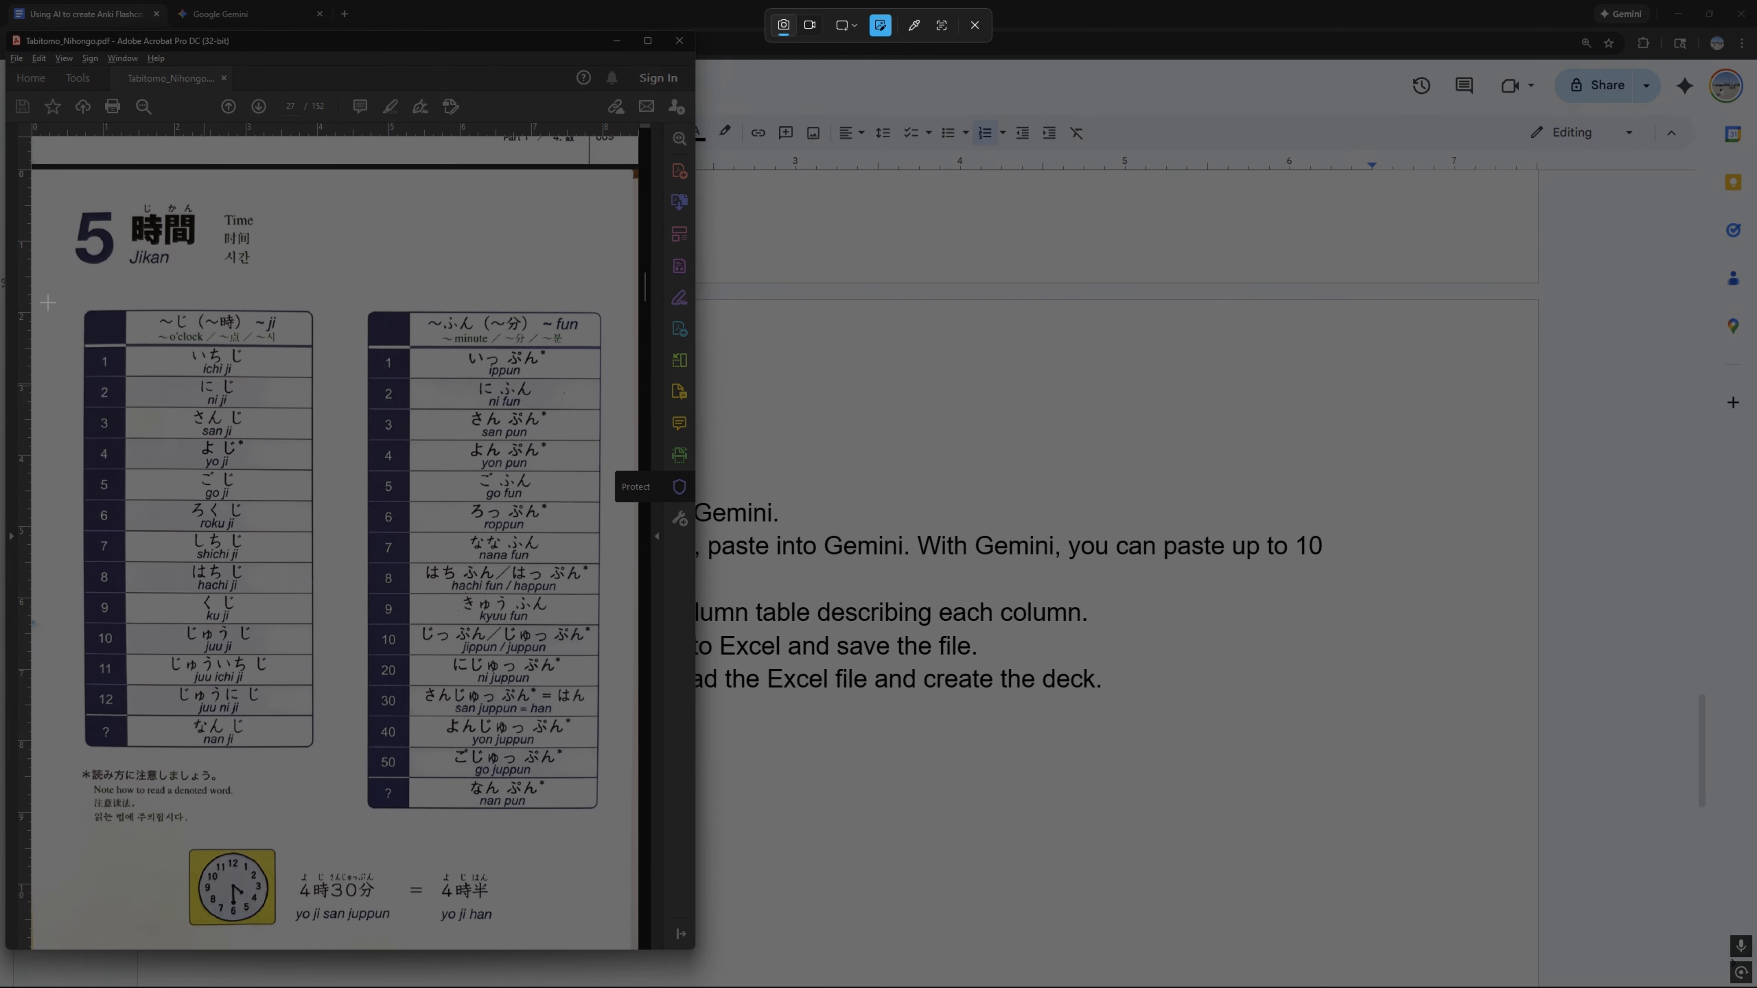
left_click_drag(59, 294, 619, 938)
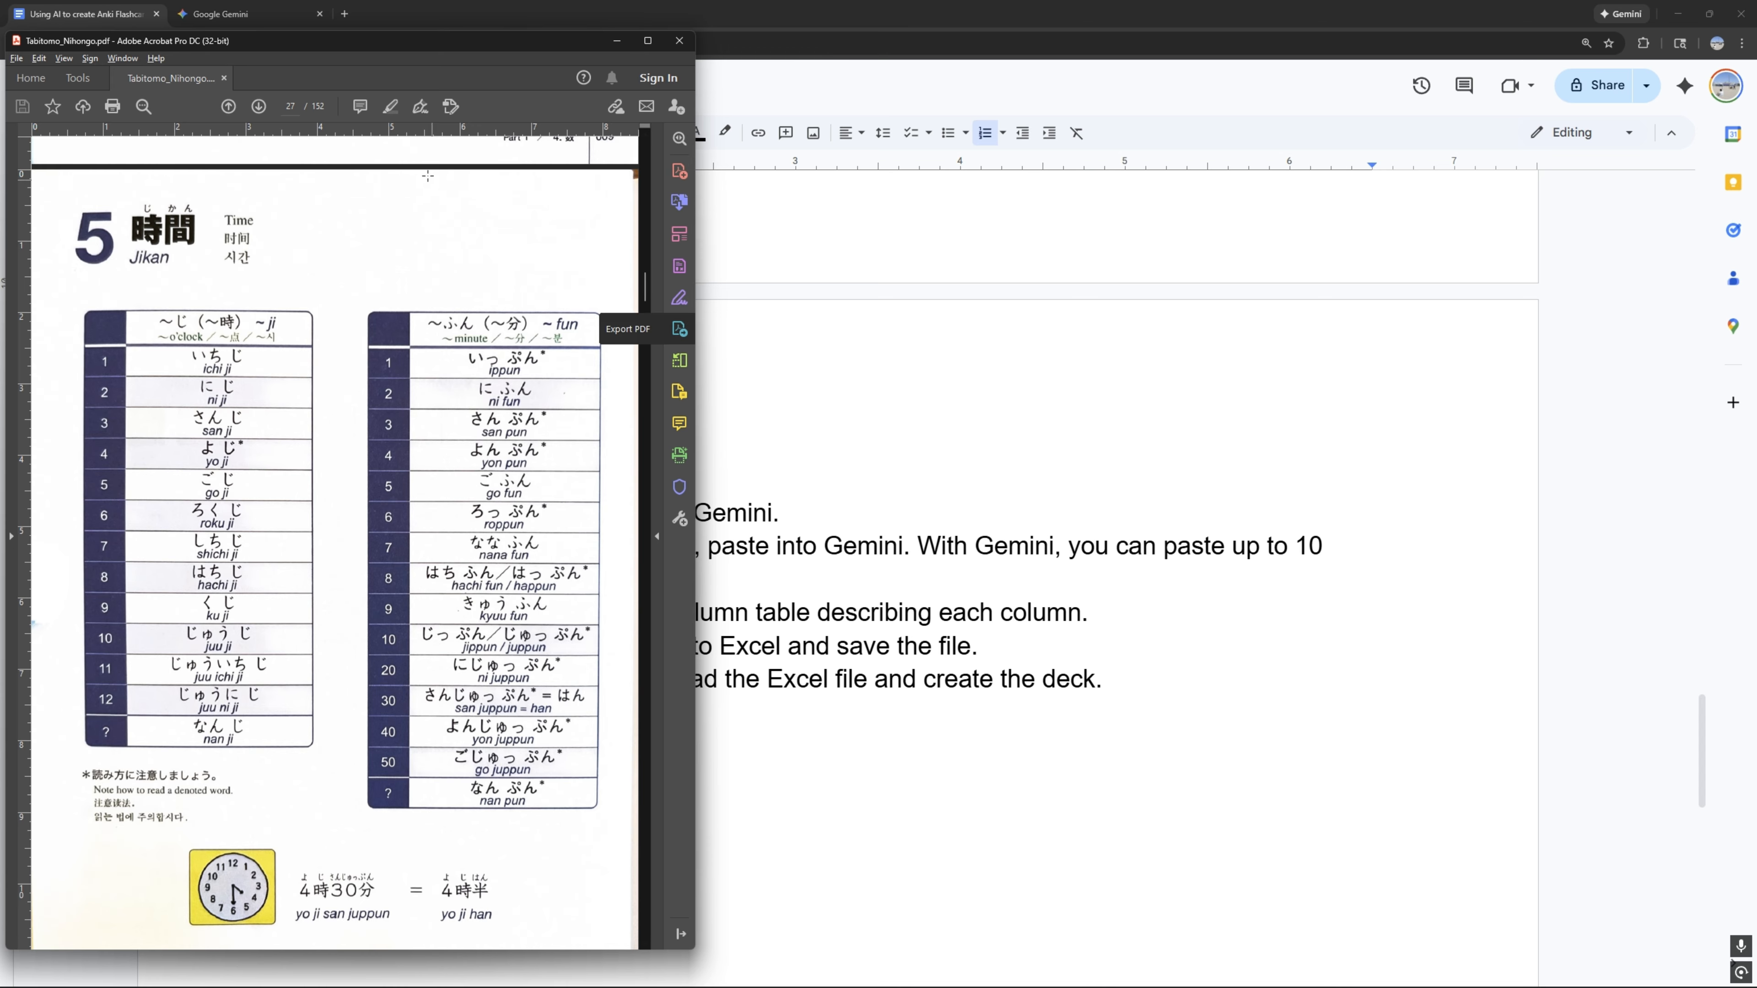
left_click(229, 14)
key("ctrl+v")
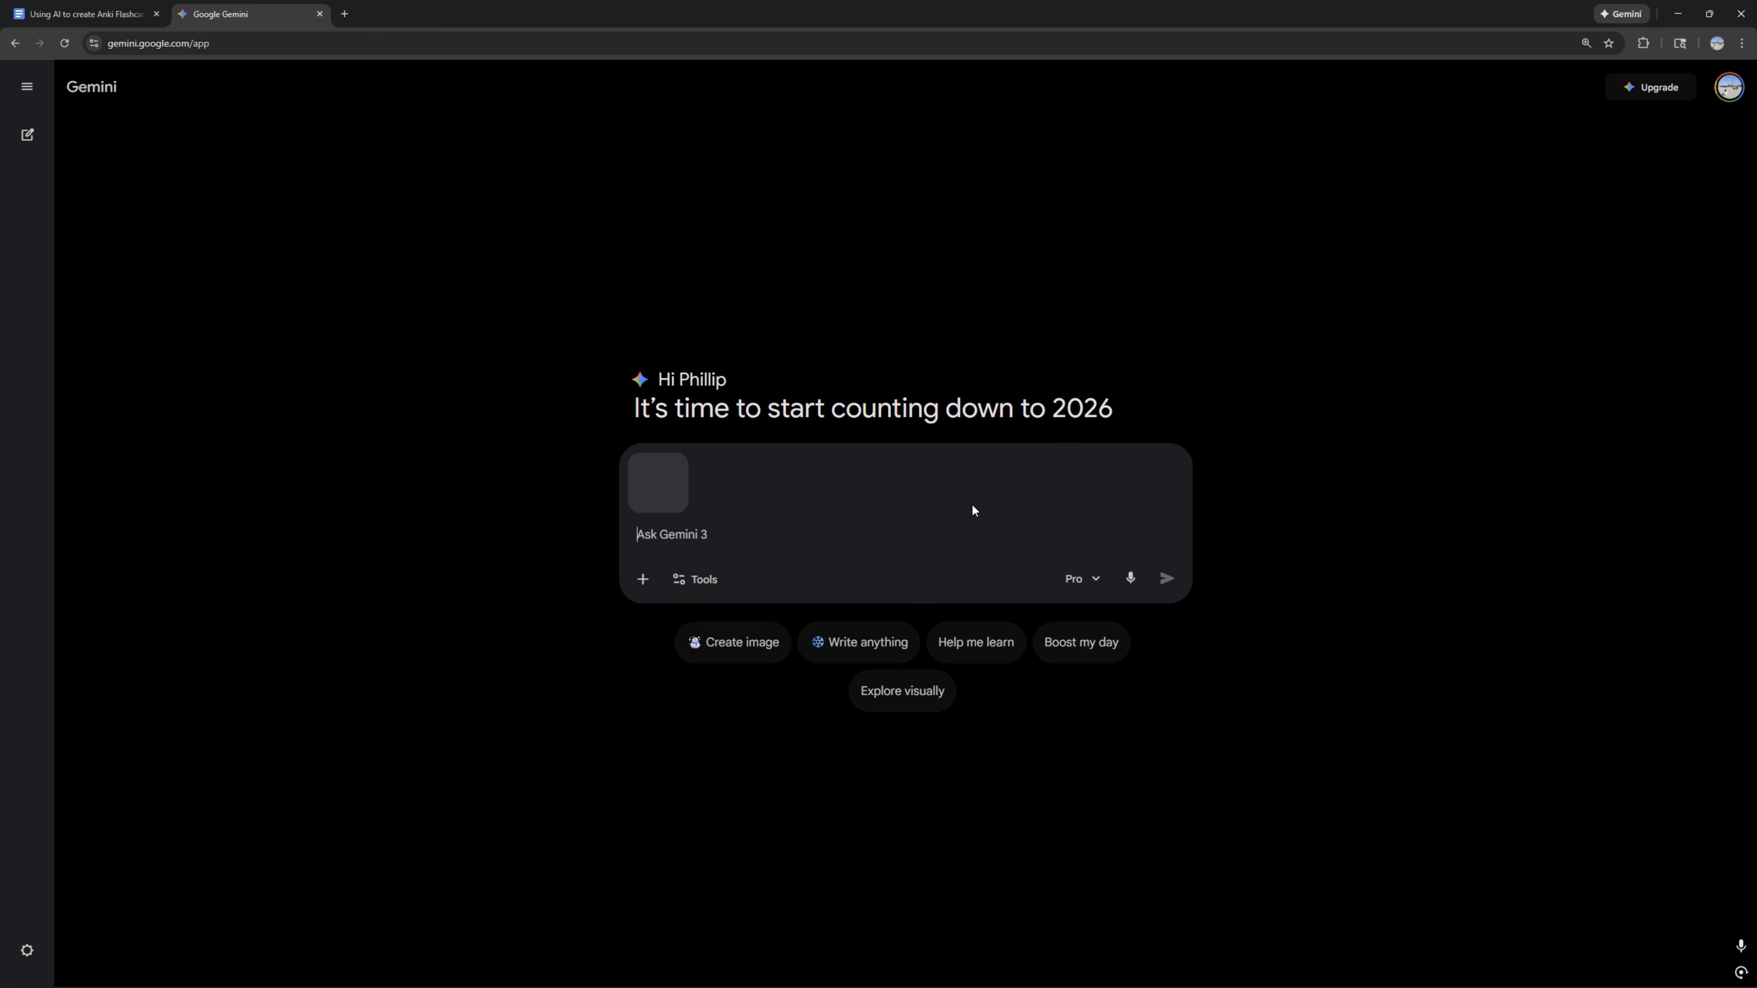
Step: Clip the "6 一日" (One Day) vocabulary page from the PDF and add it to the Gemini prompt
key("alt+Tab")
scroll(464, 526, "down", 5)
scroll(464, 526, "down", 8)
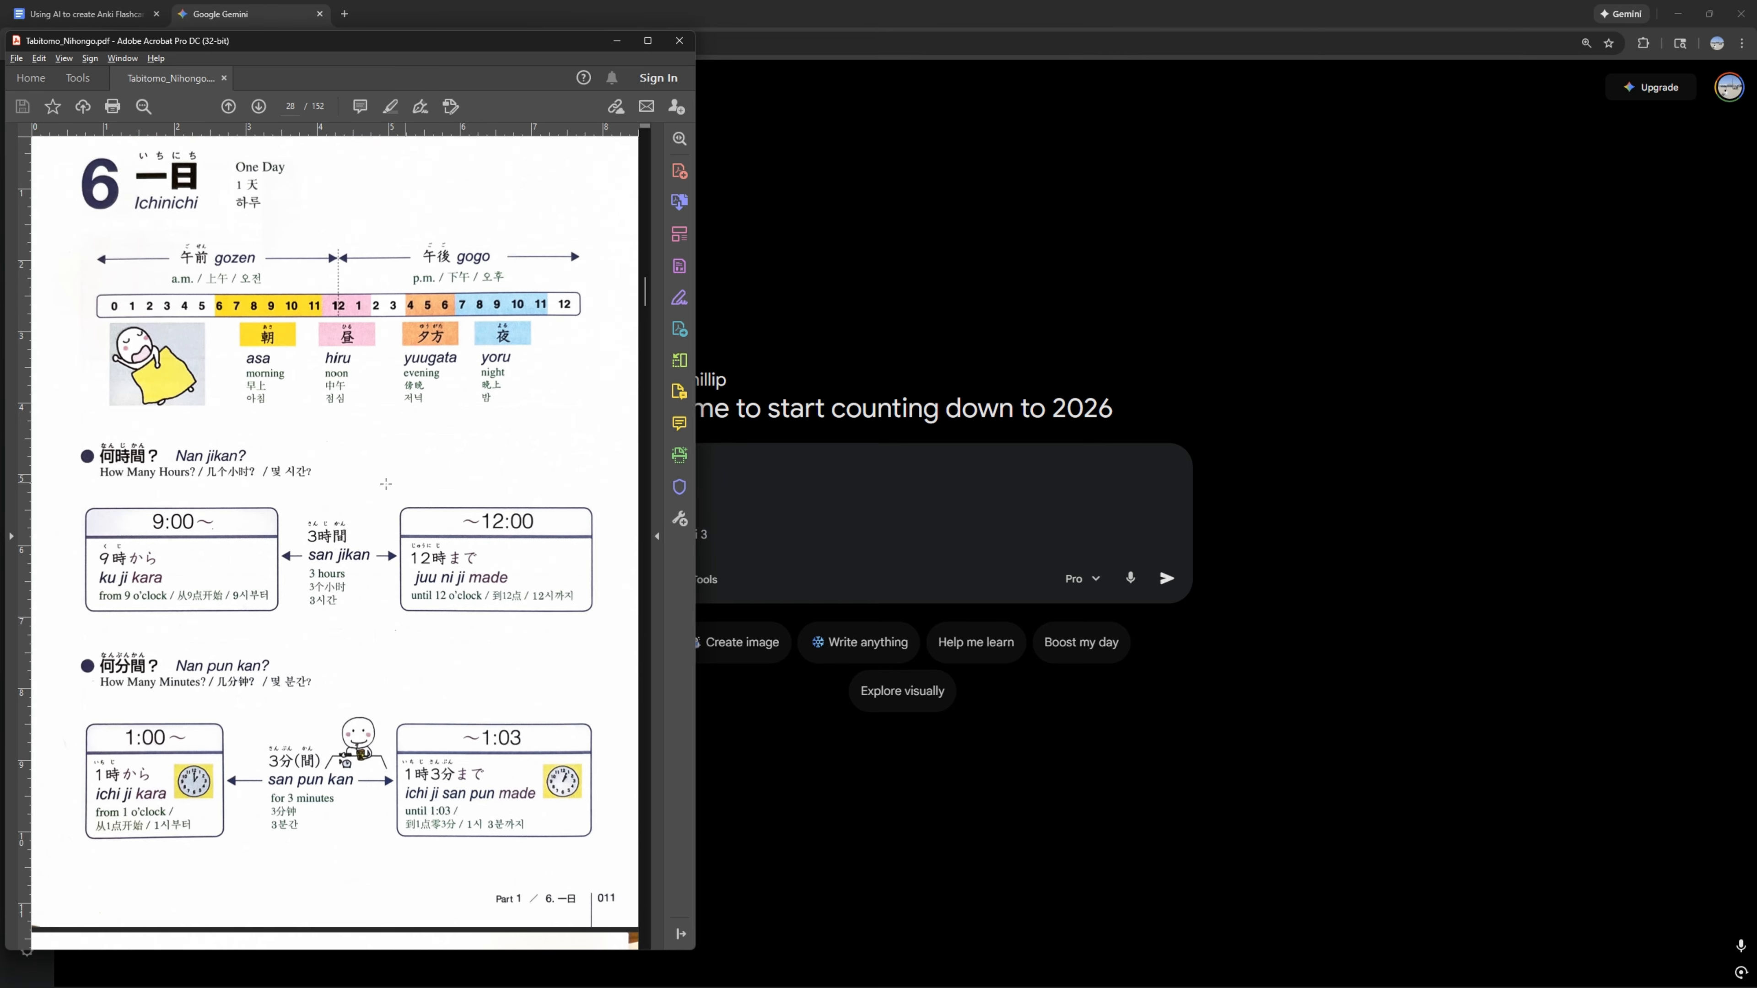
key("super+shift+s")
left_click_drag(51, 234, 618, 872)
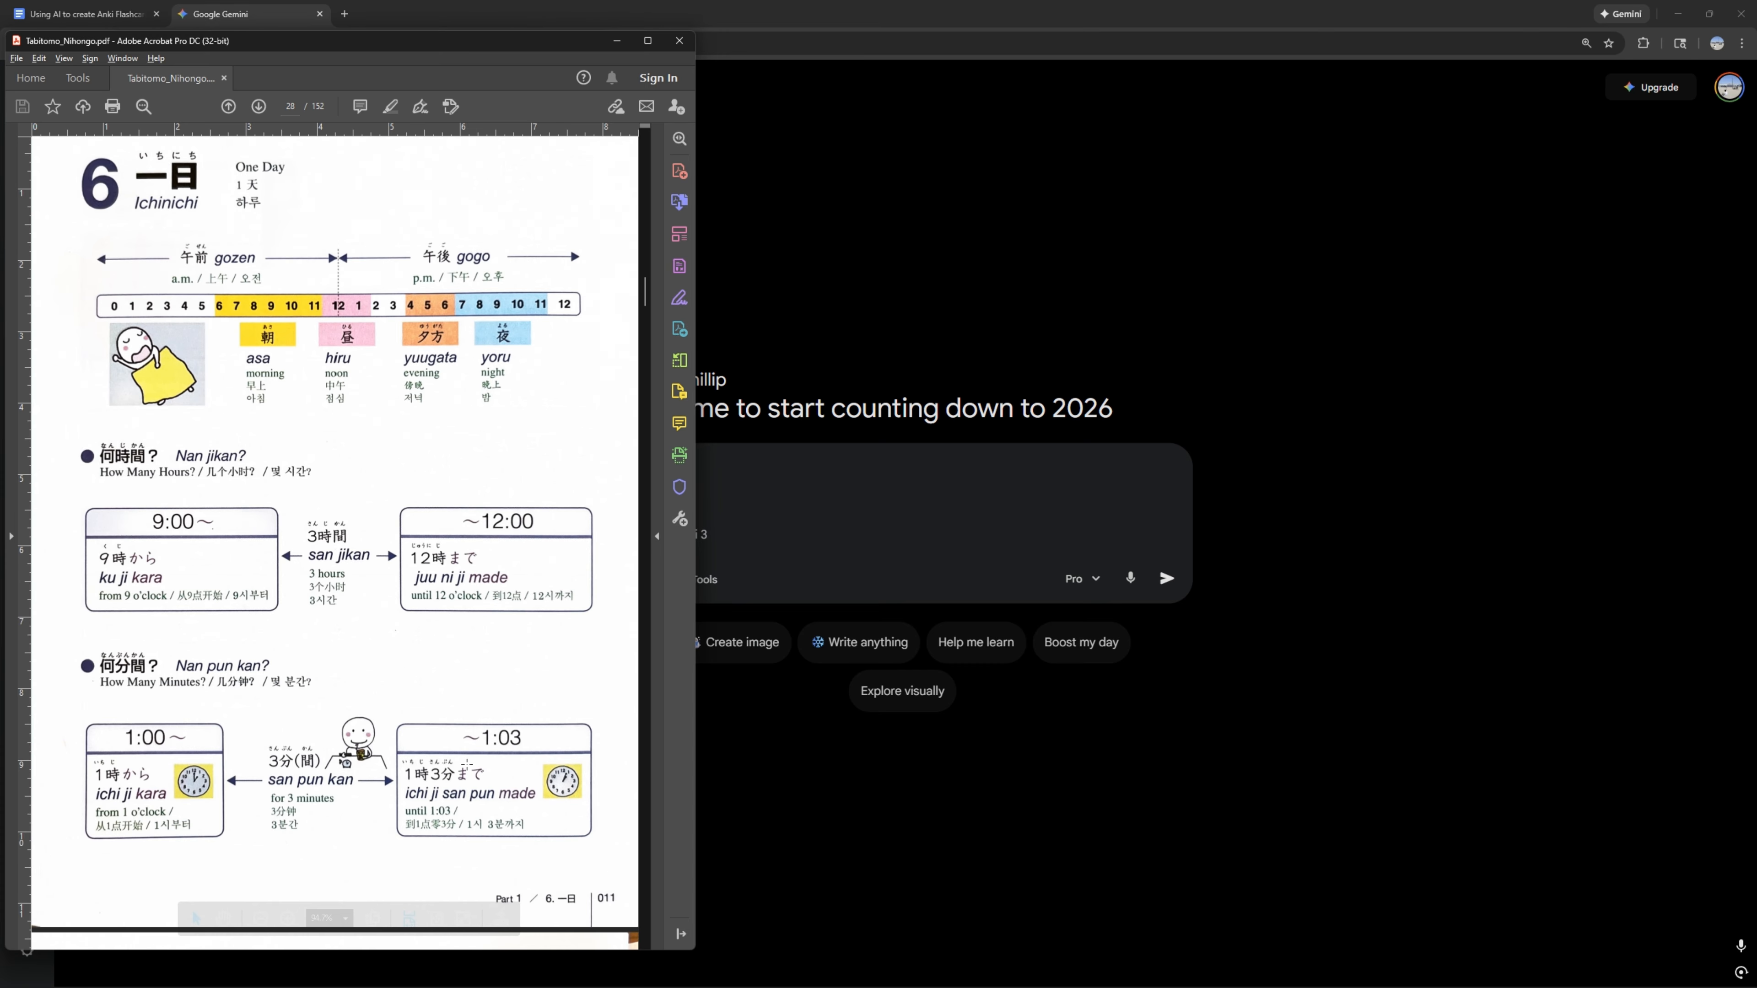
scroll(447, 712, "down", 6)
scroll(446, 712, "down", 4)
left_click(780, 518)
key("ctrl+v")
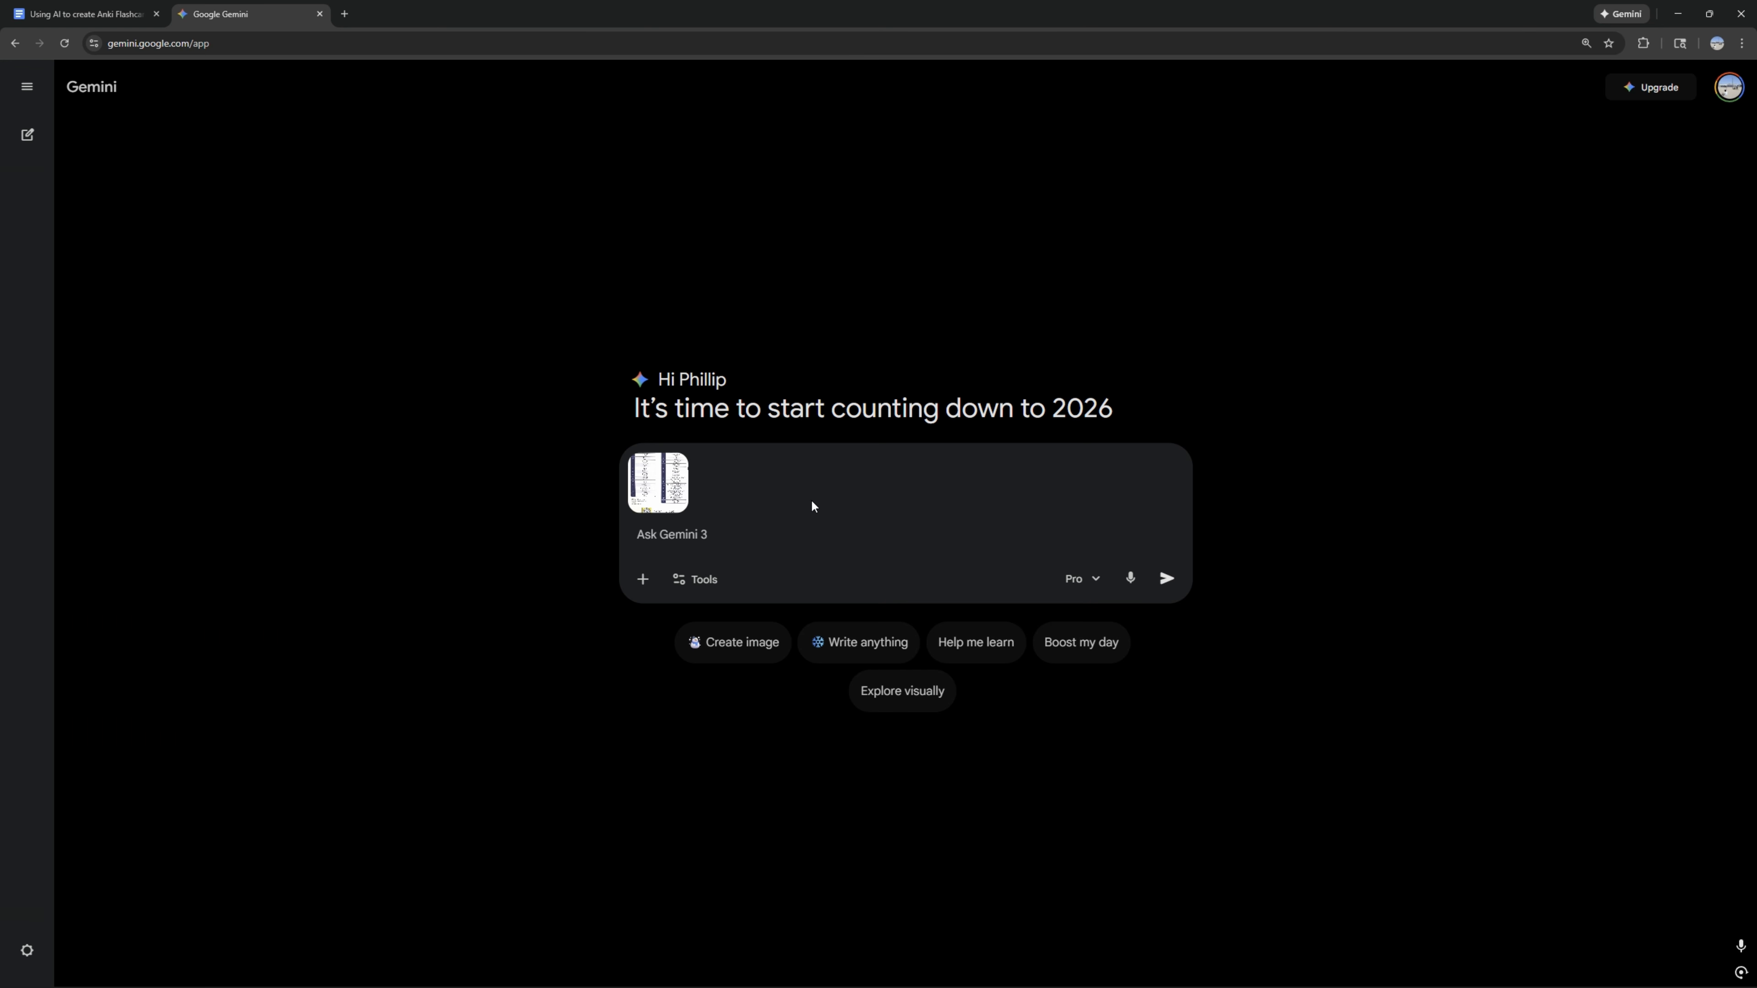
key("ctrl+v")
Step: Clip the July calendar table on the "7 カレンダー" page of the PDF and add it to the Gemini prompt
key("alt+Tab")
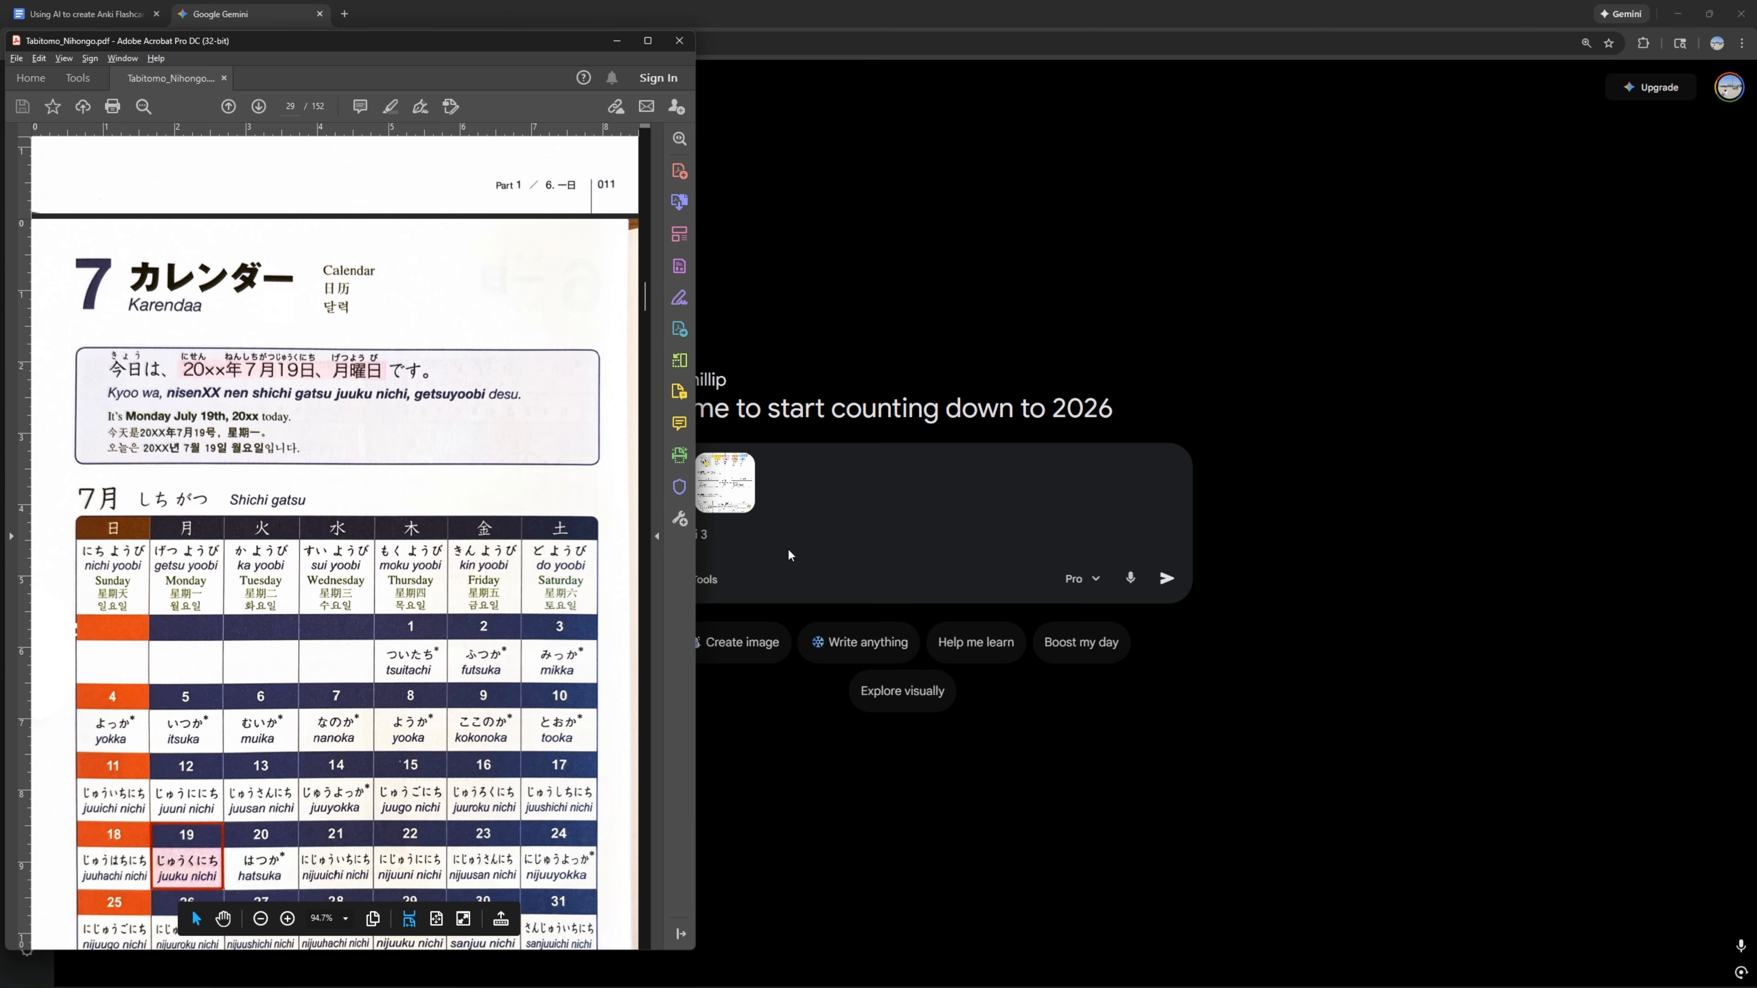
scroll(441, 541, "down", 2)
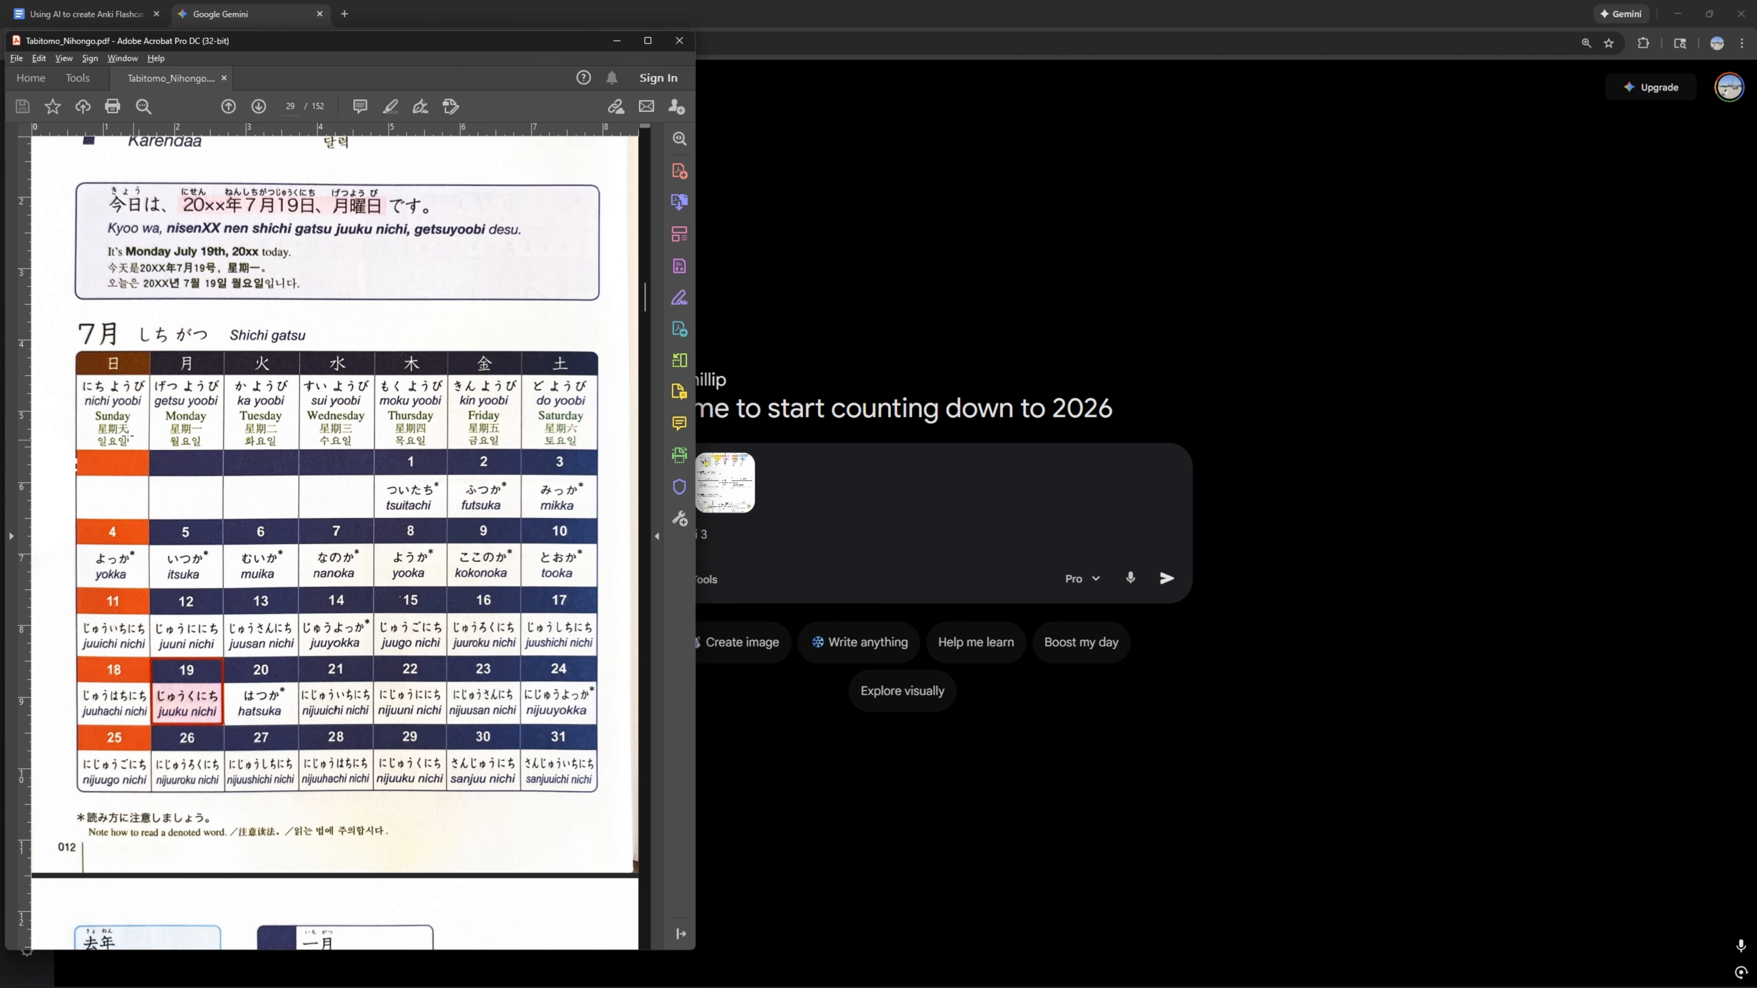
key("super+shift+s")
left_click_drag(55, 310, 619, 810)
left_click(725, 538)
key("ctrl+v")
key("ctrl+v")
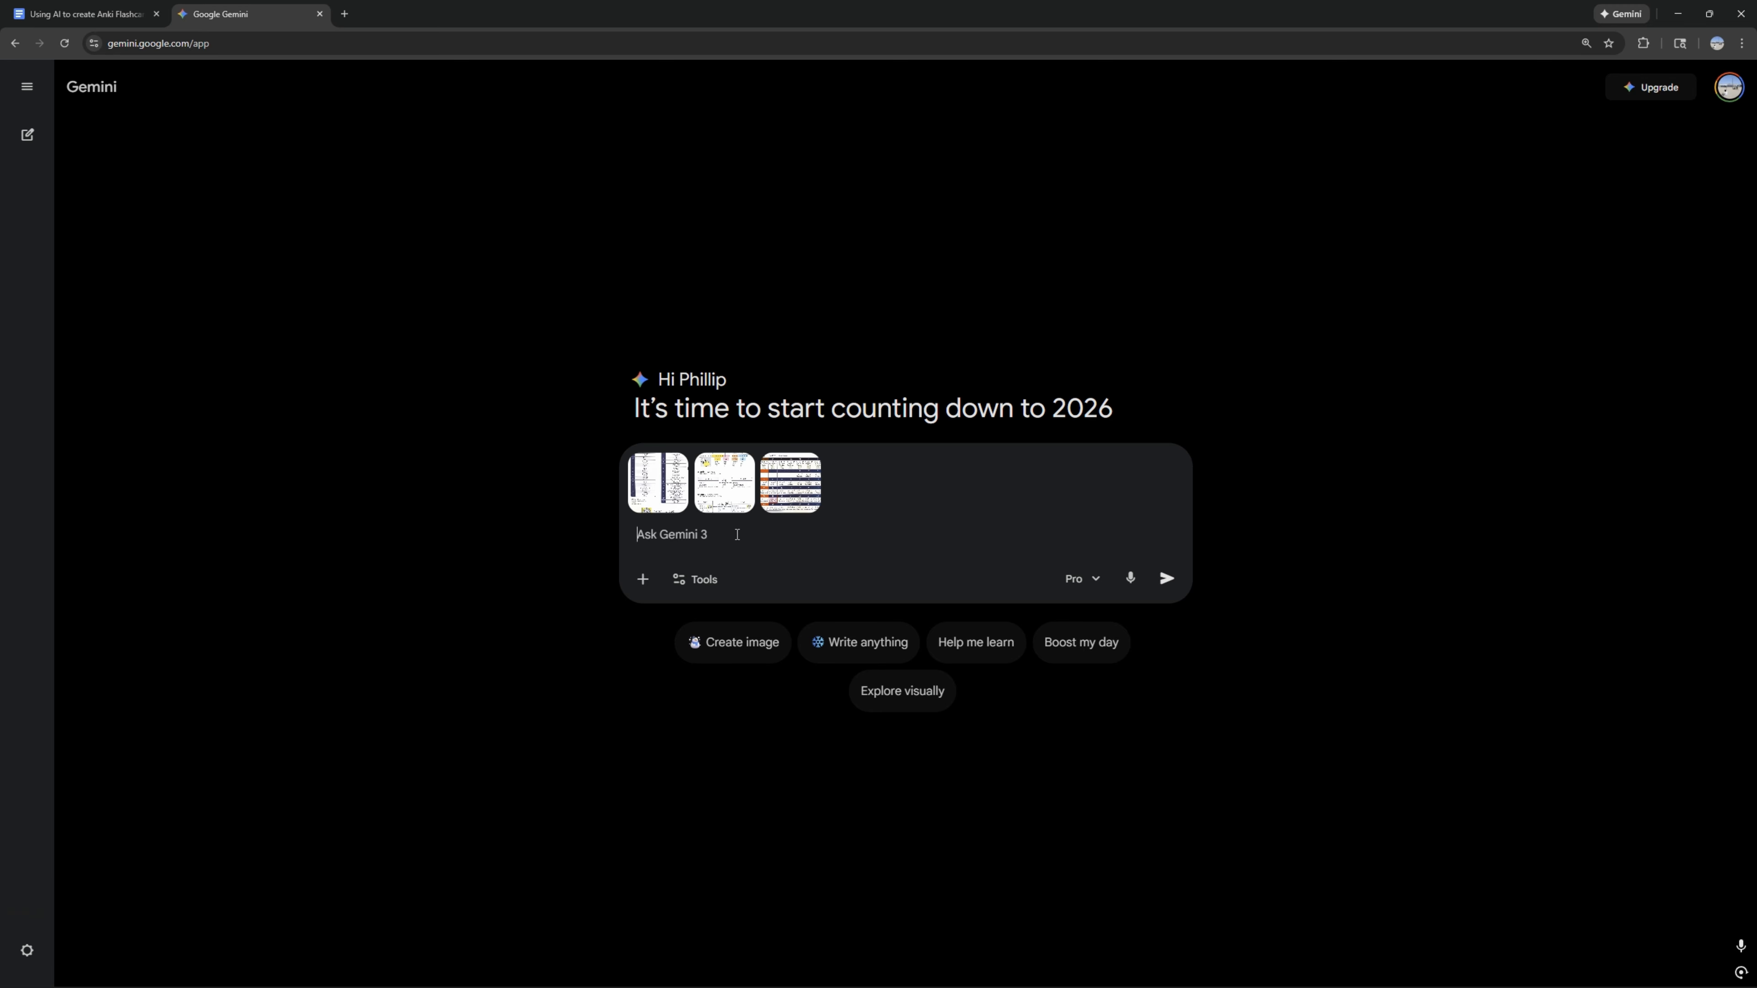
Step: Ask for a 2-column table of the attached terms, English in the first column, Japanese (hiragana/katana + romaji in parentheses) in the second
type("using the terms attached")
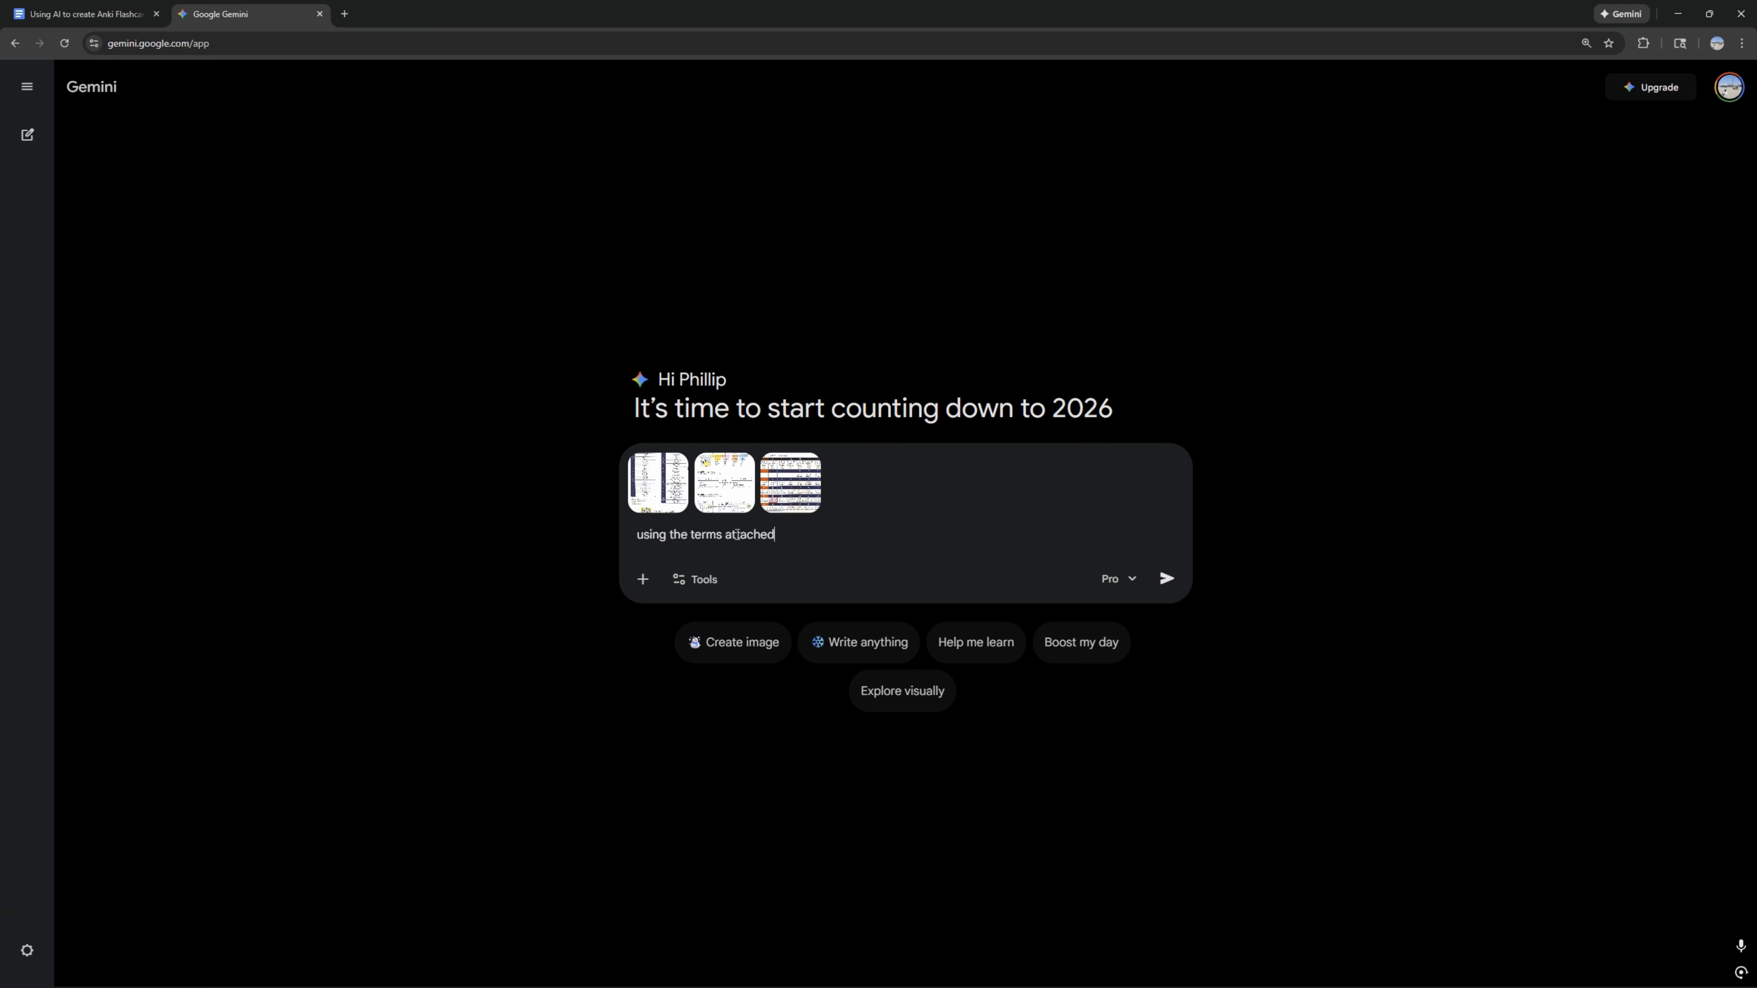
type(", create a 2-column table. the first column has the eng")
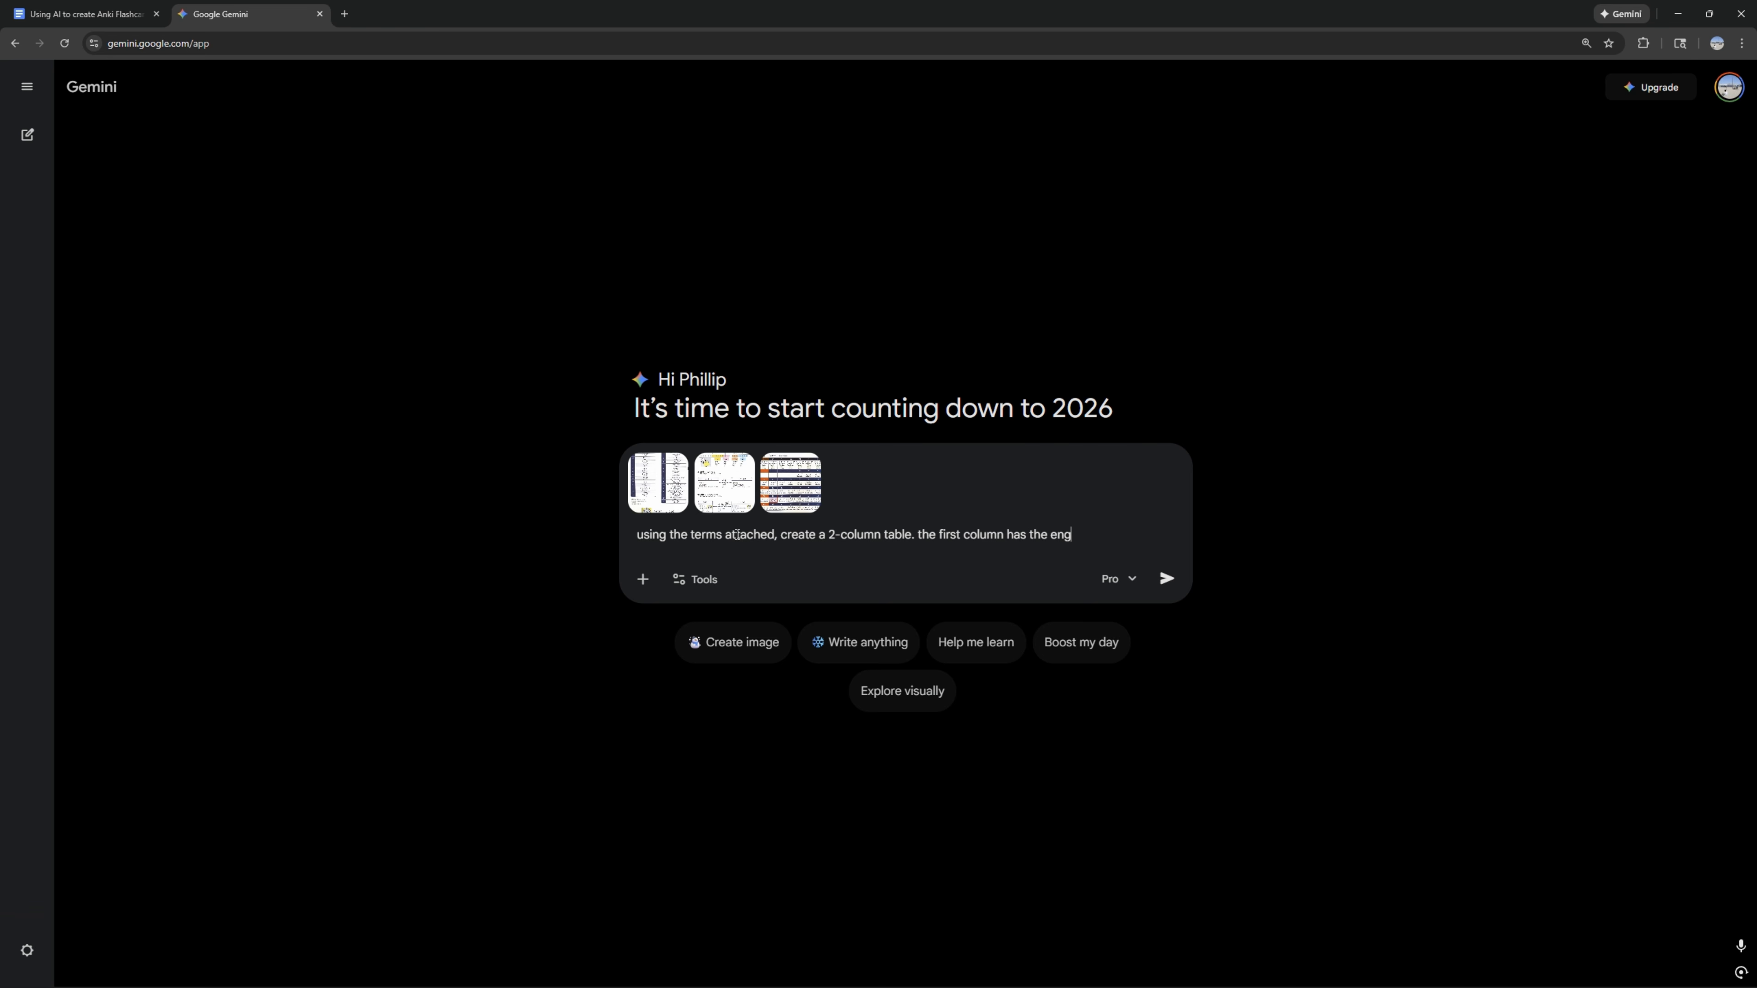
type("lish term, and the")
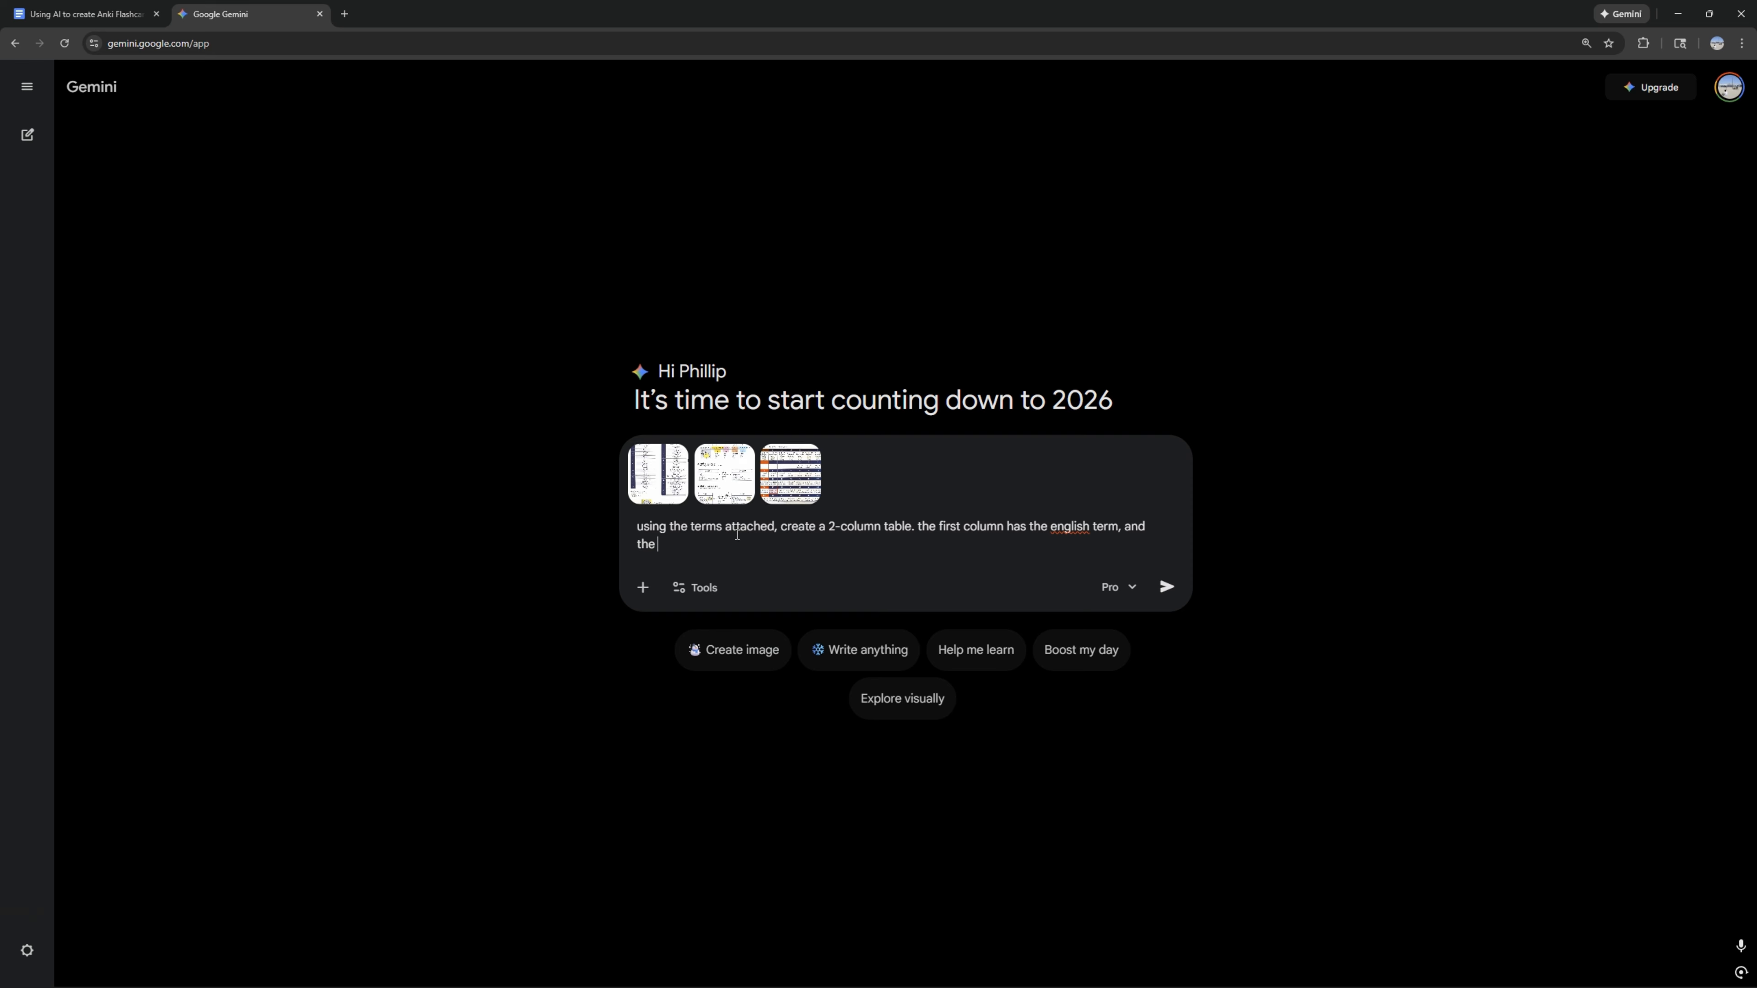
type(" second colu")
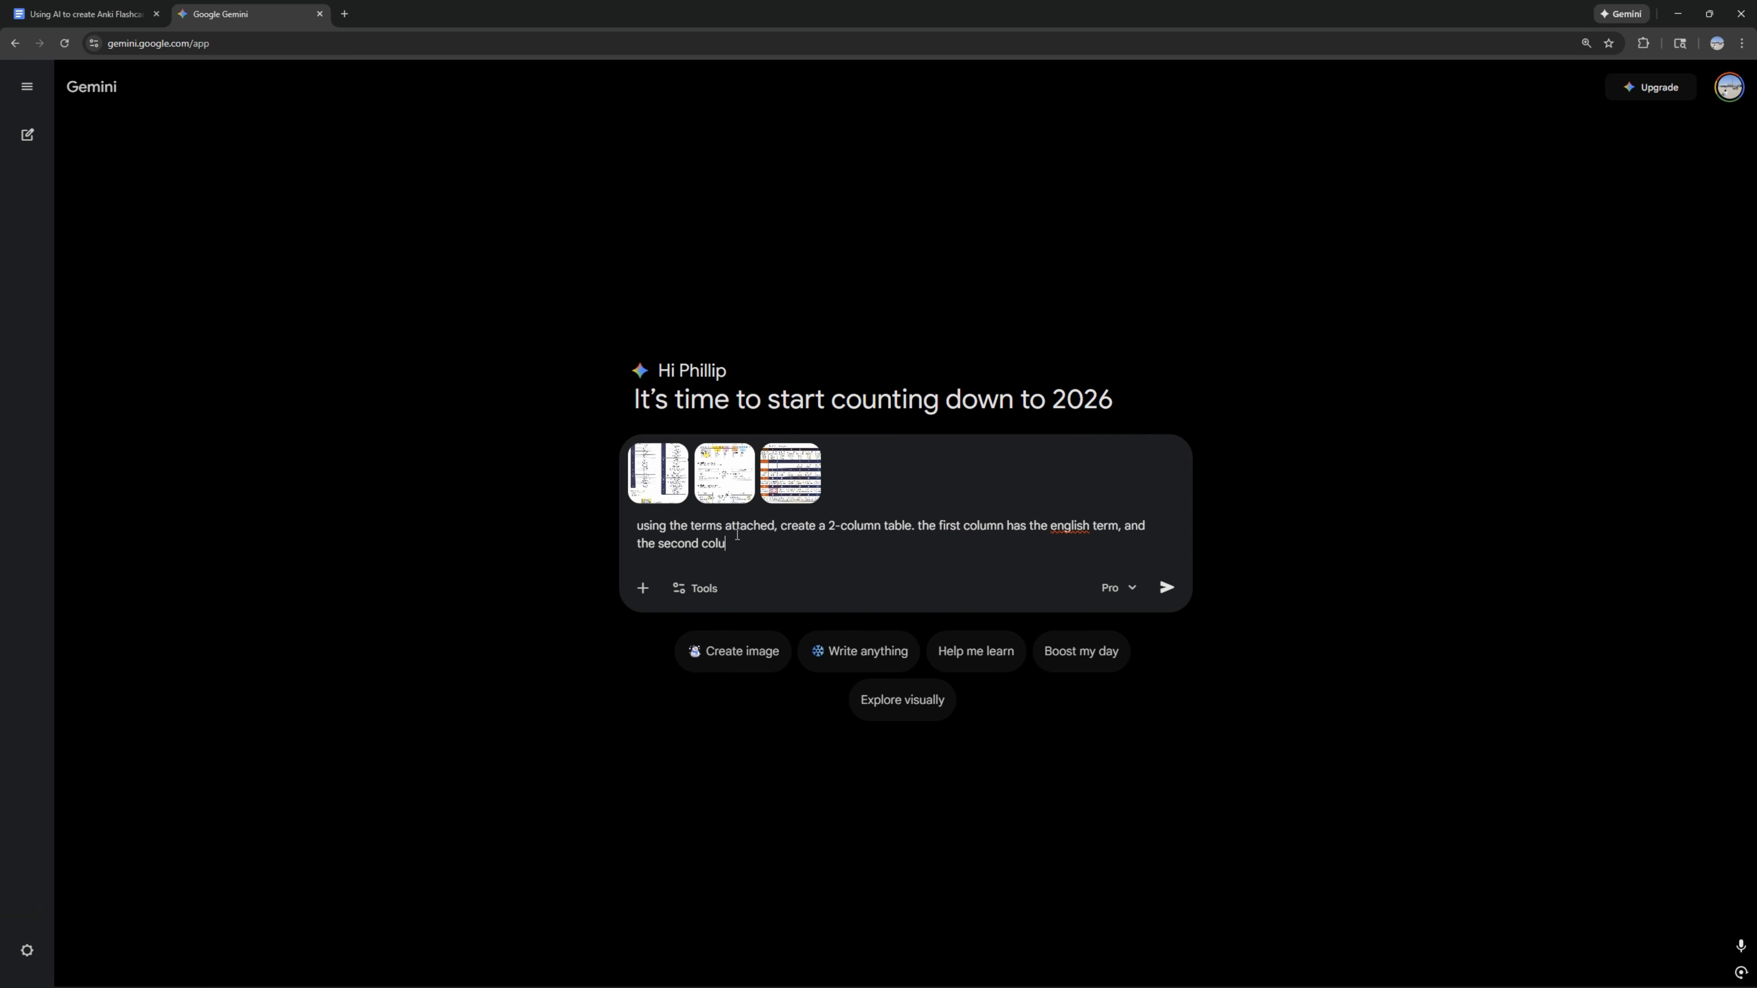
type("mn has the japanese (hiragana/katana")
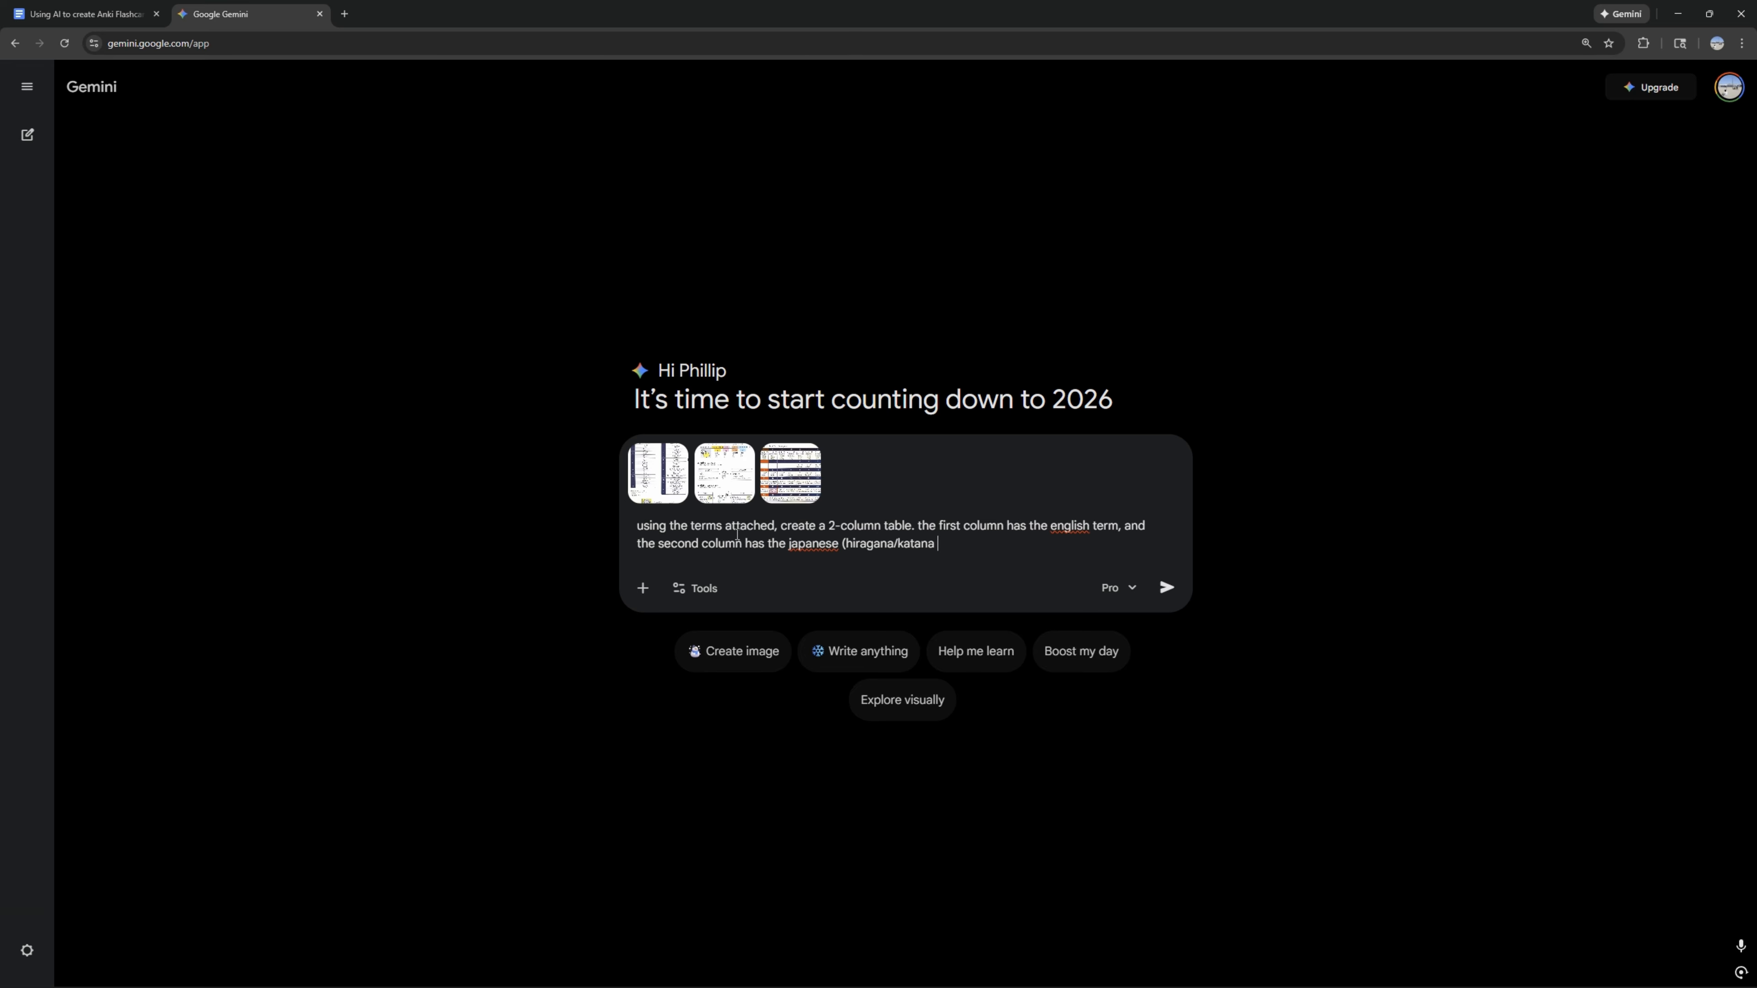
type(" + romaji in para")
key("BackSpace")
type("entheses).")
key("Return")
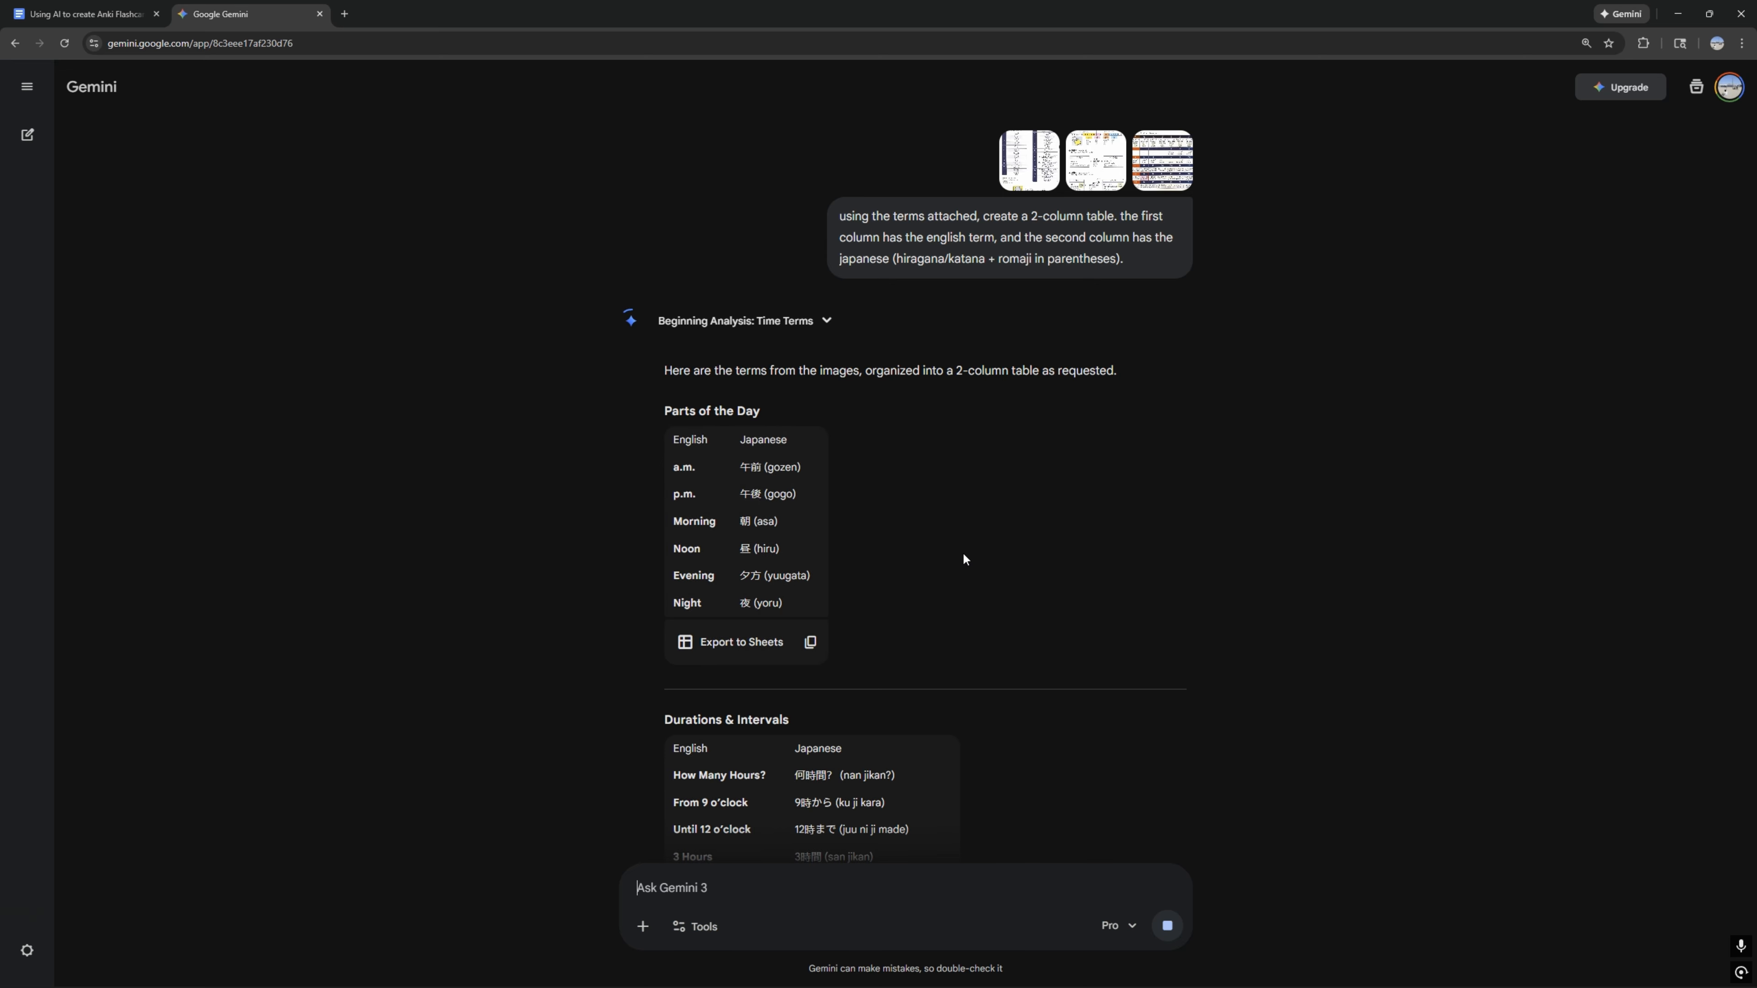
Step: Look through the generated vocabulary tables and switch the chat's model to Fast
scroll(899, 540, "down", 3)
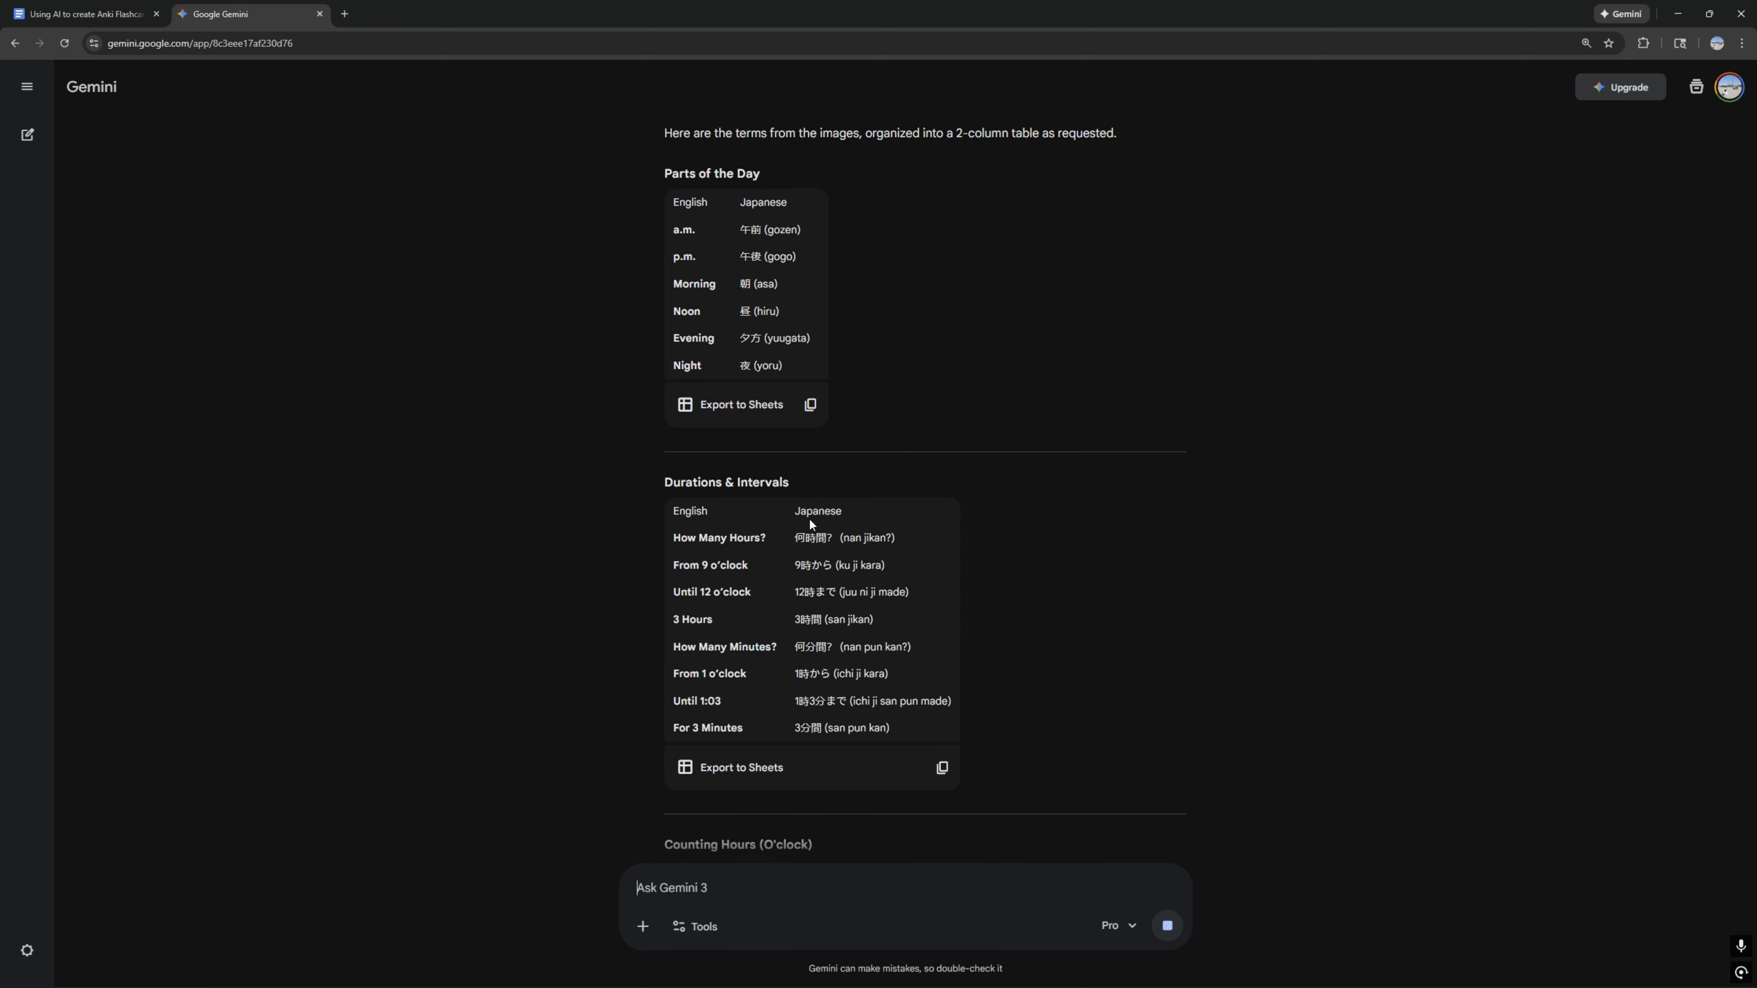
scroll(813, 509, "down", 4)
scroll(820, 500, "up", 8)
scroll(795, 477, "down", 1)
scroll(778, 449, "down", 2)
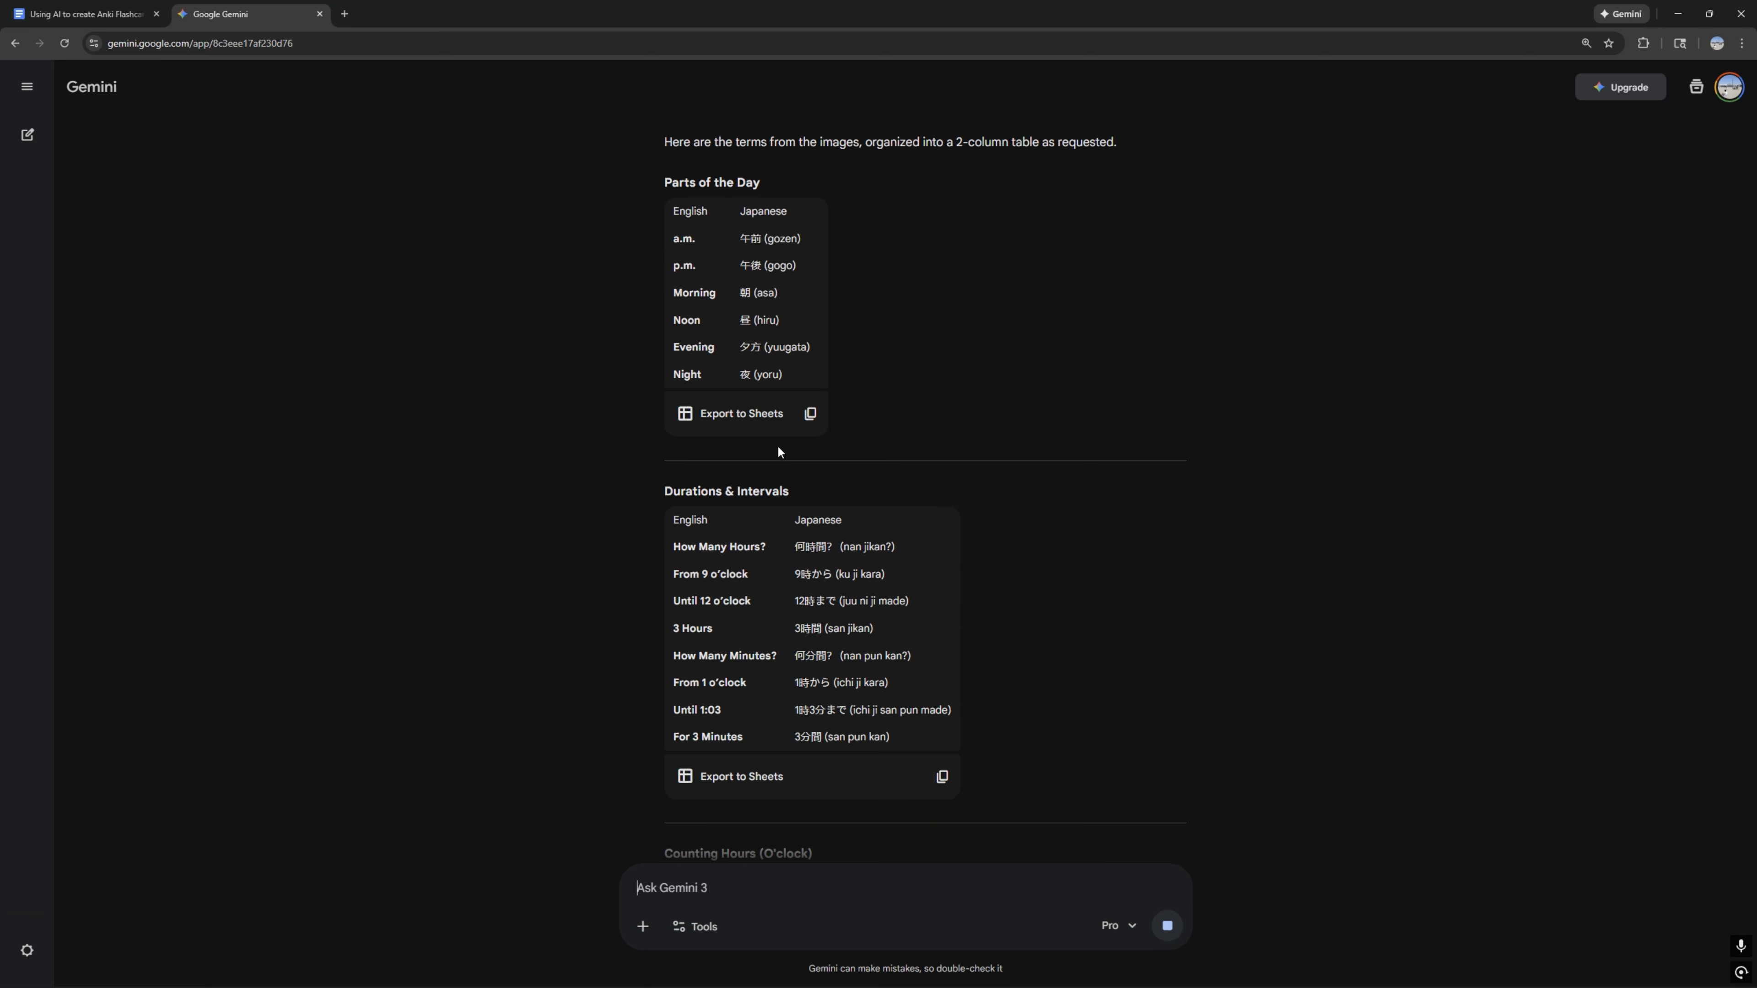
scroll(830, 456, "up", 4)
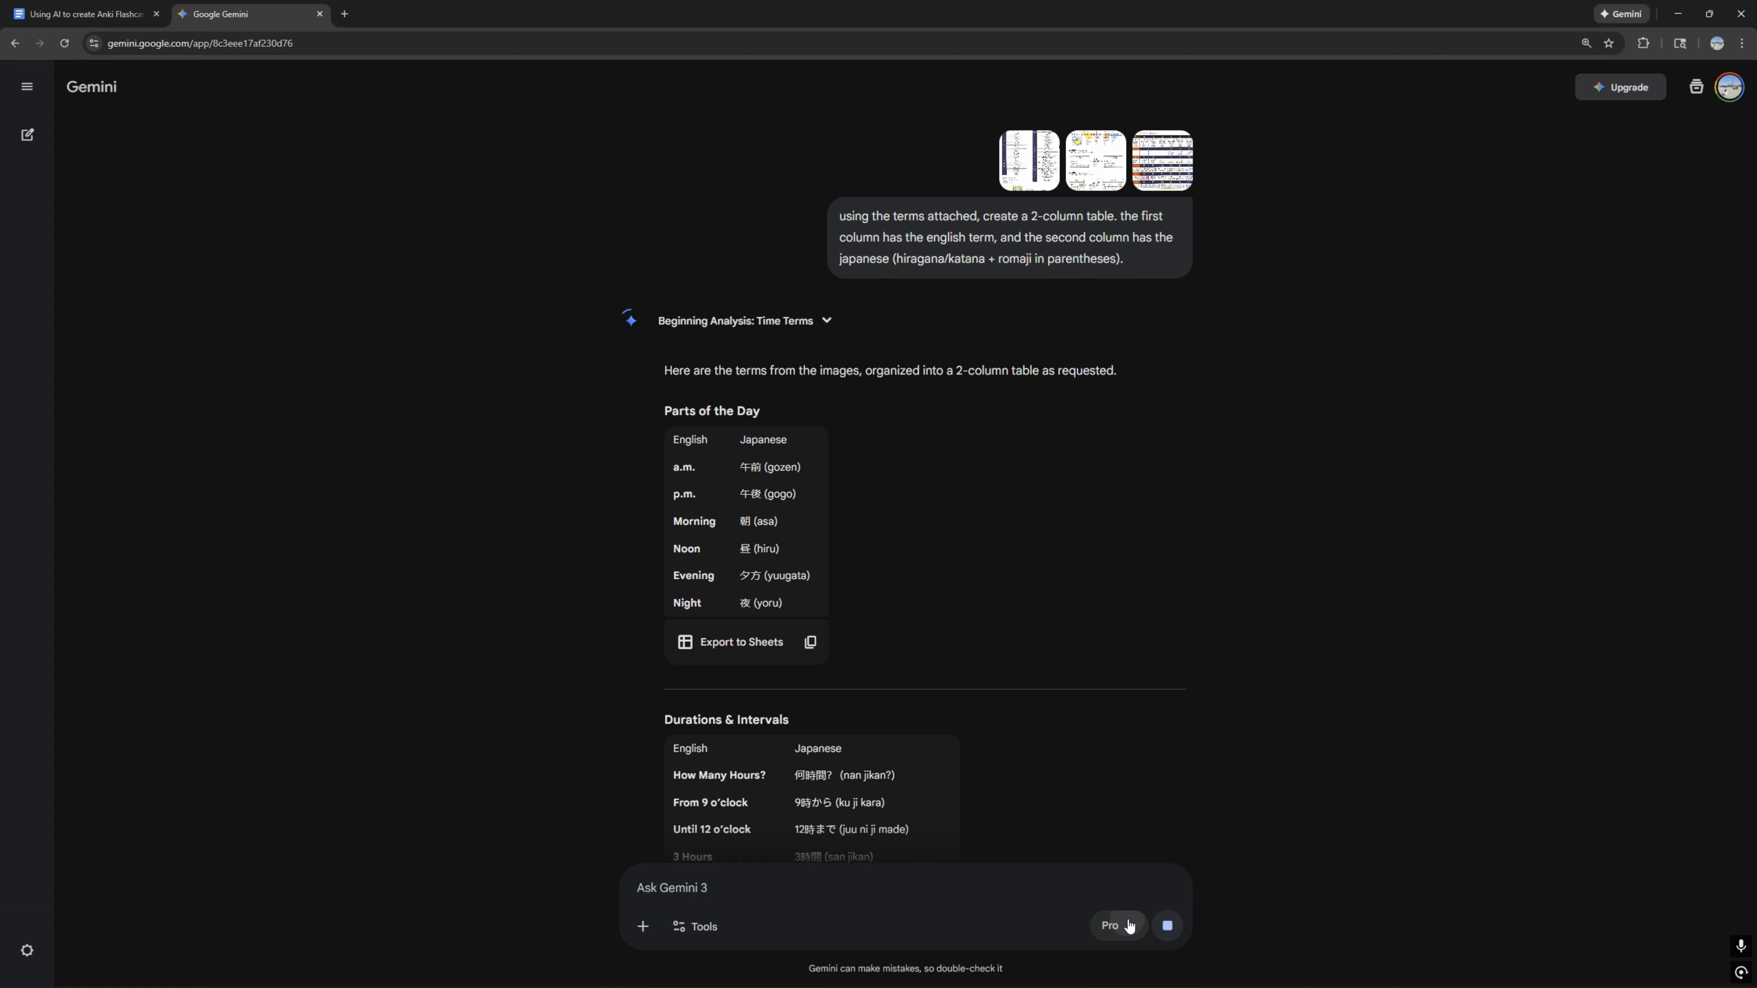
left_click(1112, 926)
left_click(1137, 766)
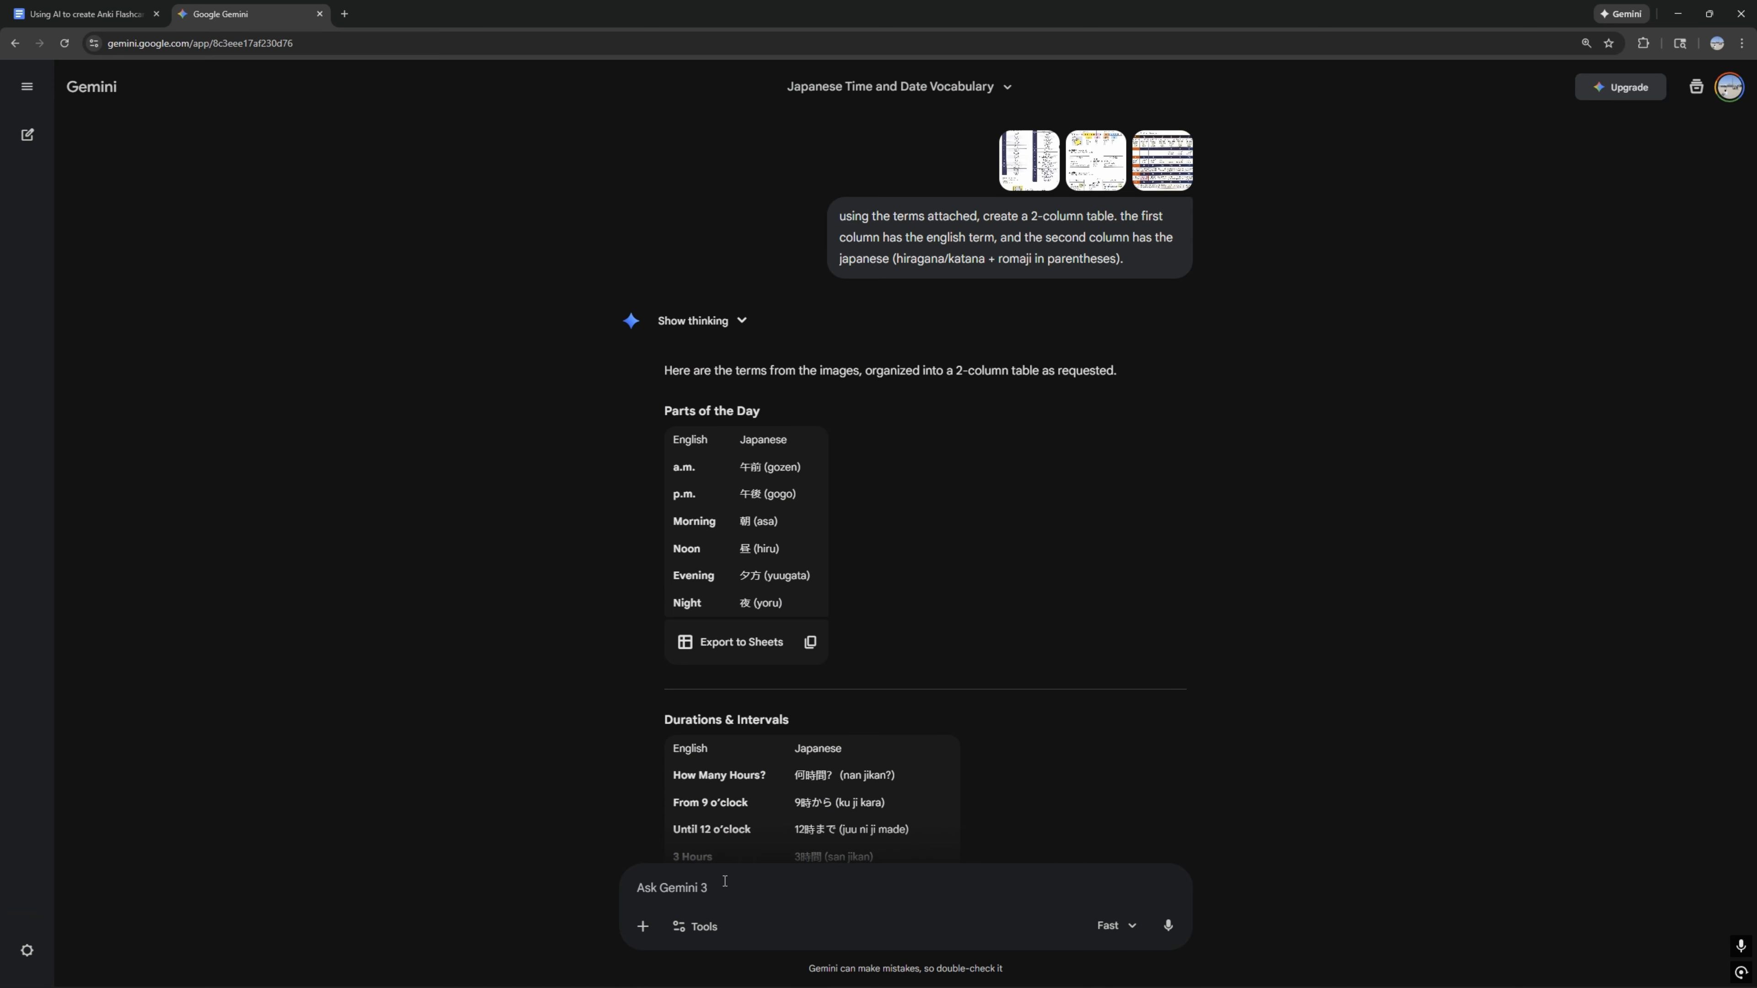
Step: Ask Gemini to redo it as a single table without headers or categories, each row holding an English and a Japanese term
type("do that again, but put it all into a sing")
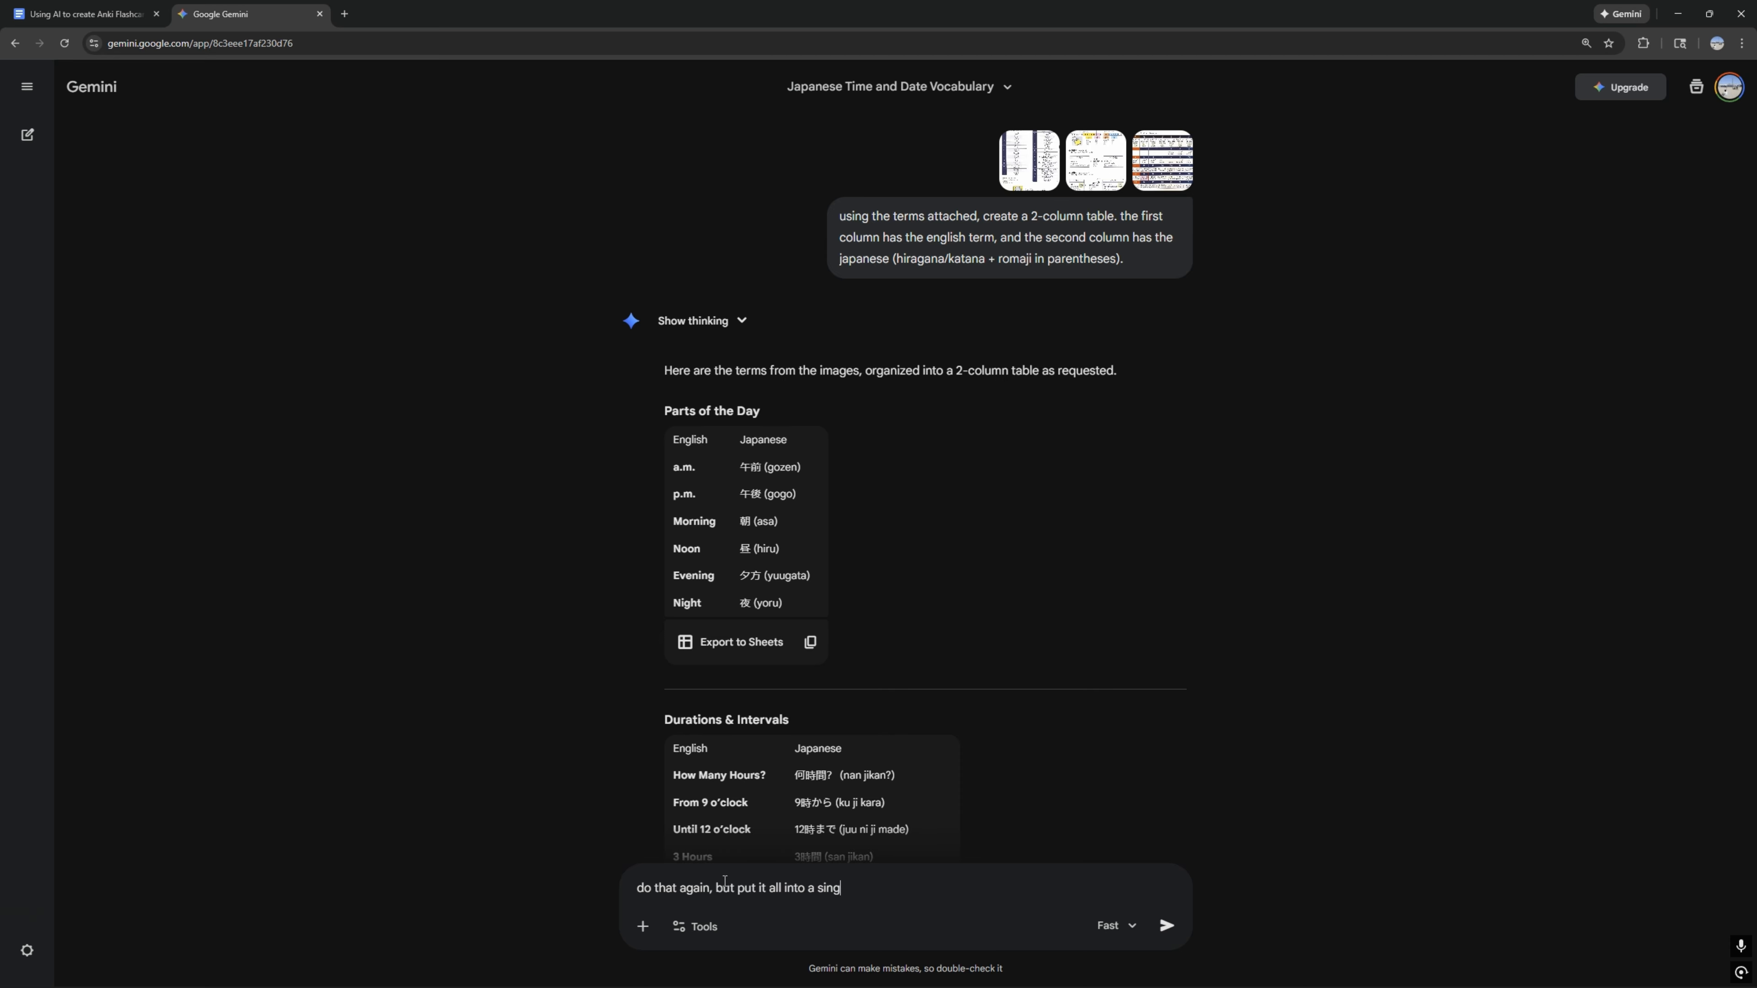
type("le table, and remove all headers and categories")
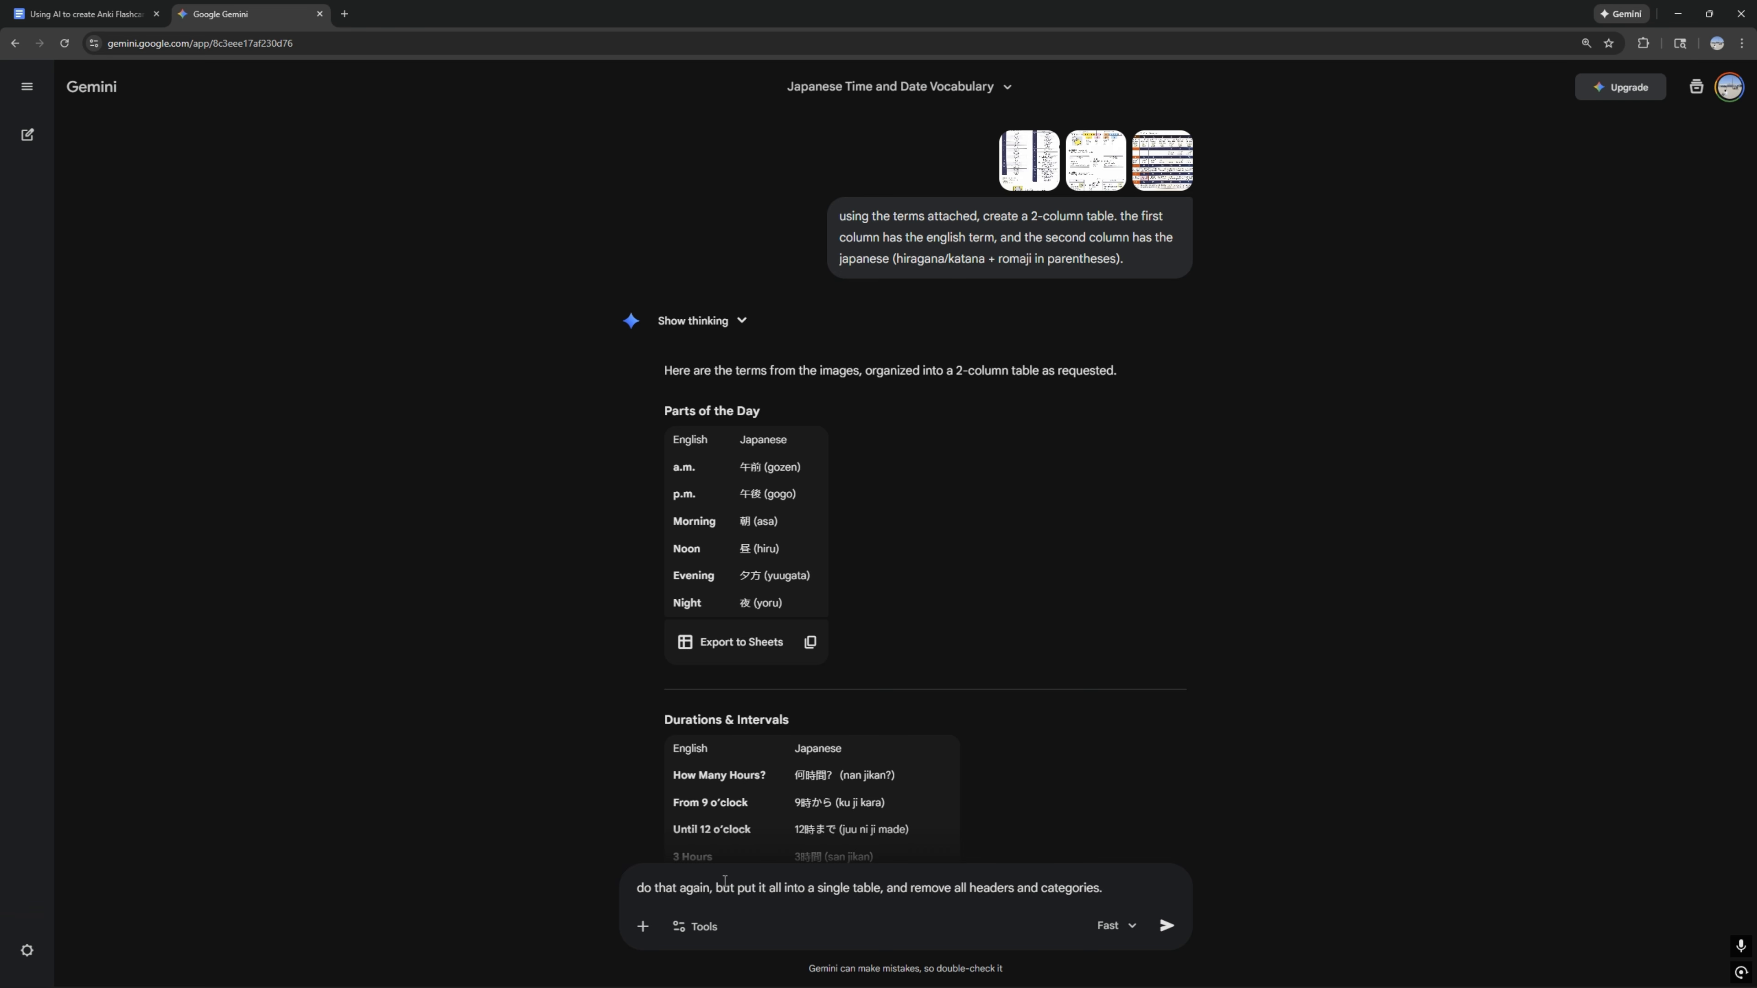
type(". so each row is a")
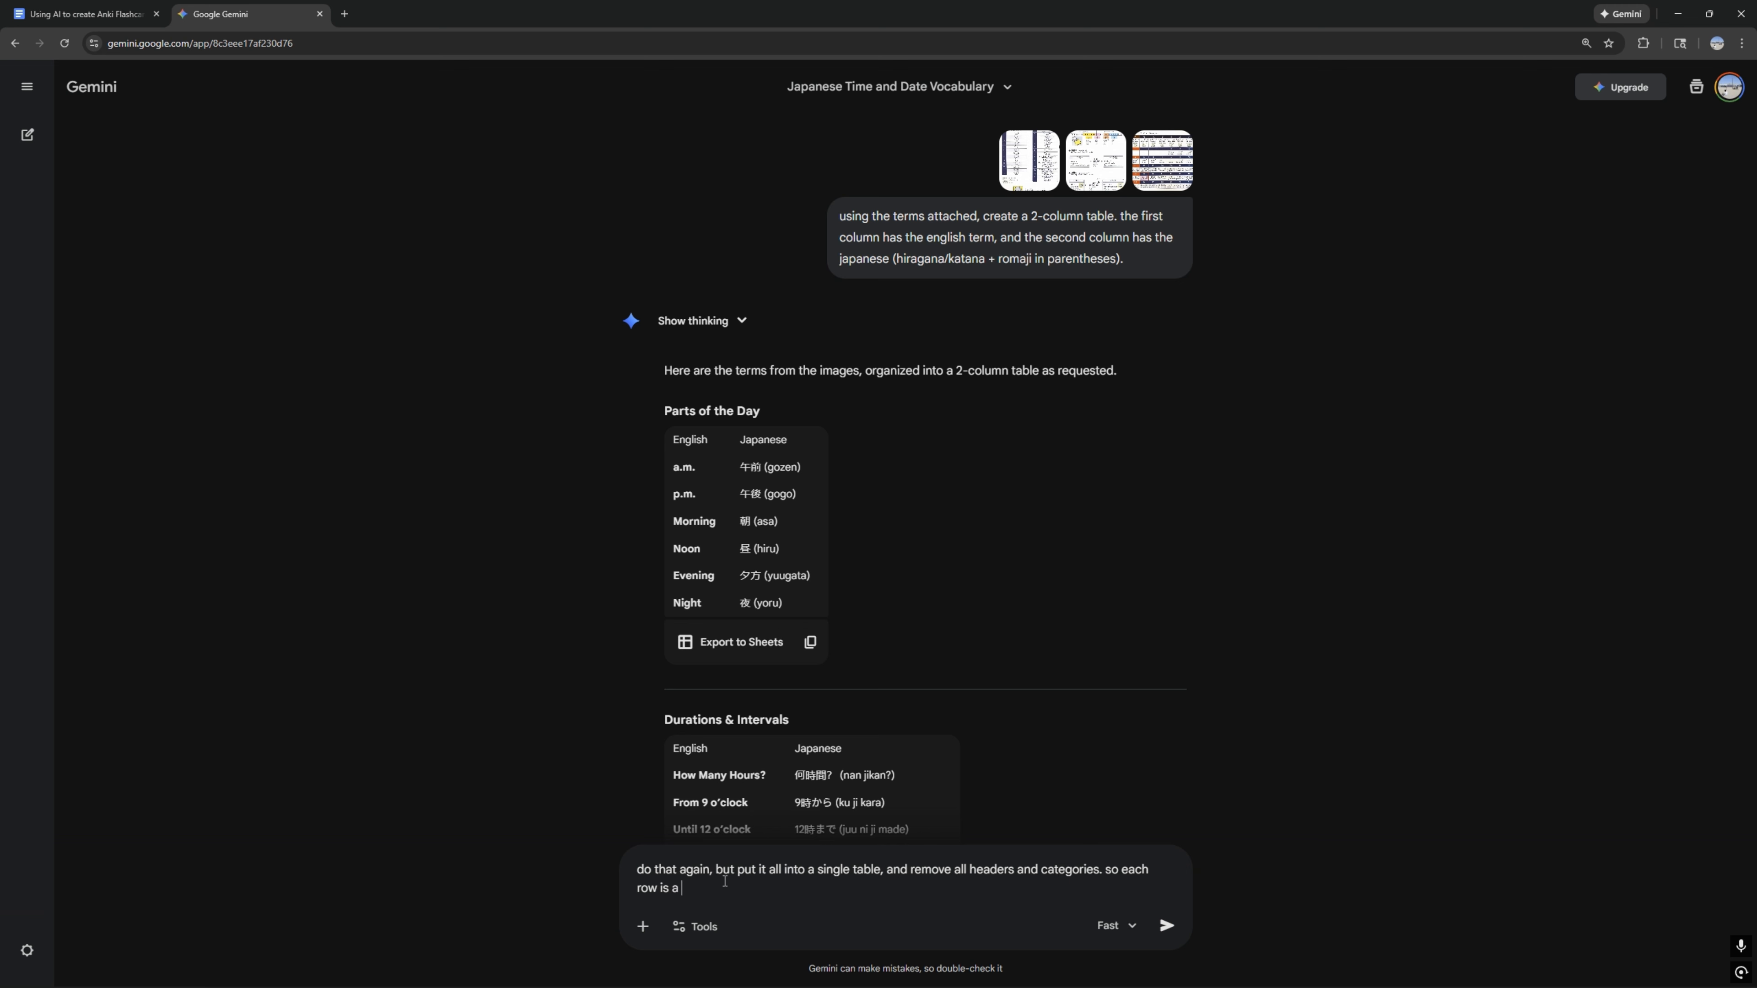
type("n english and japanese term in the columns")
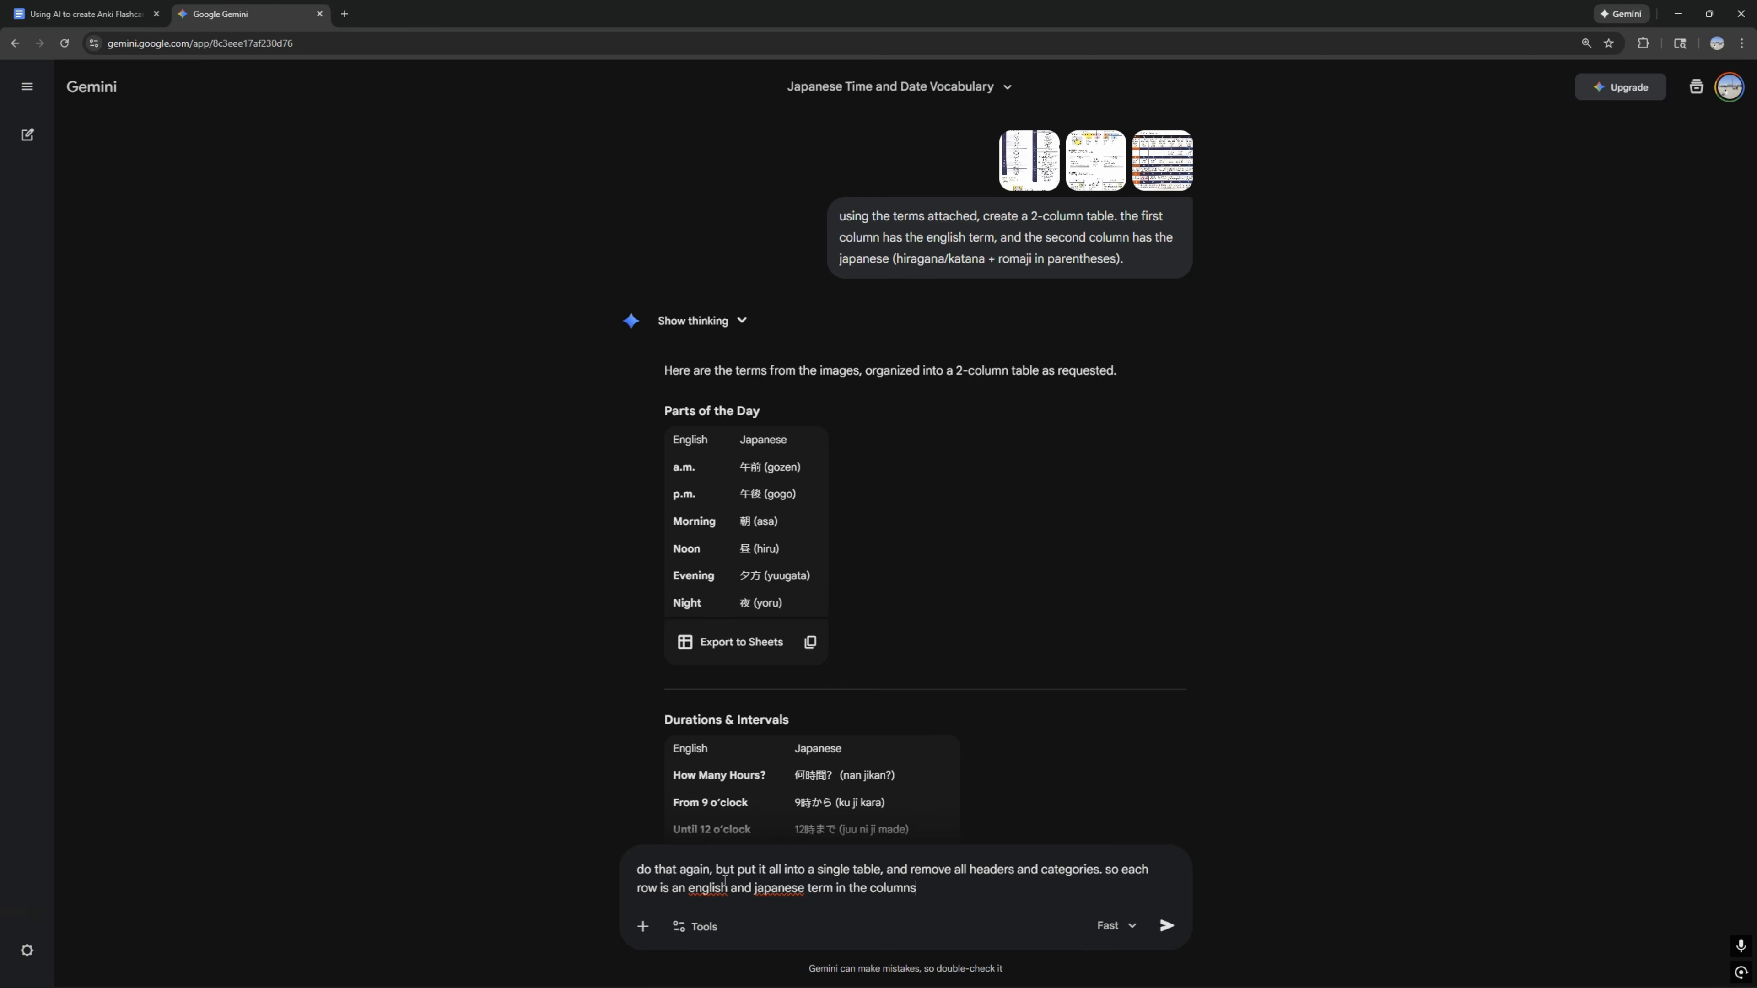
type(".")
key("Return")
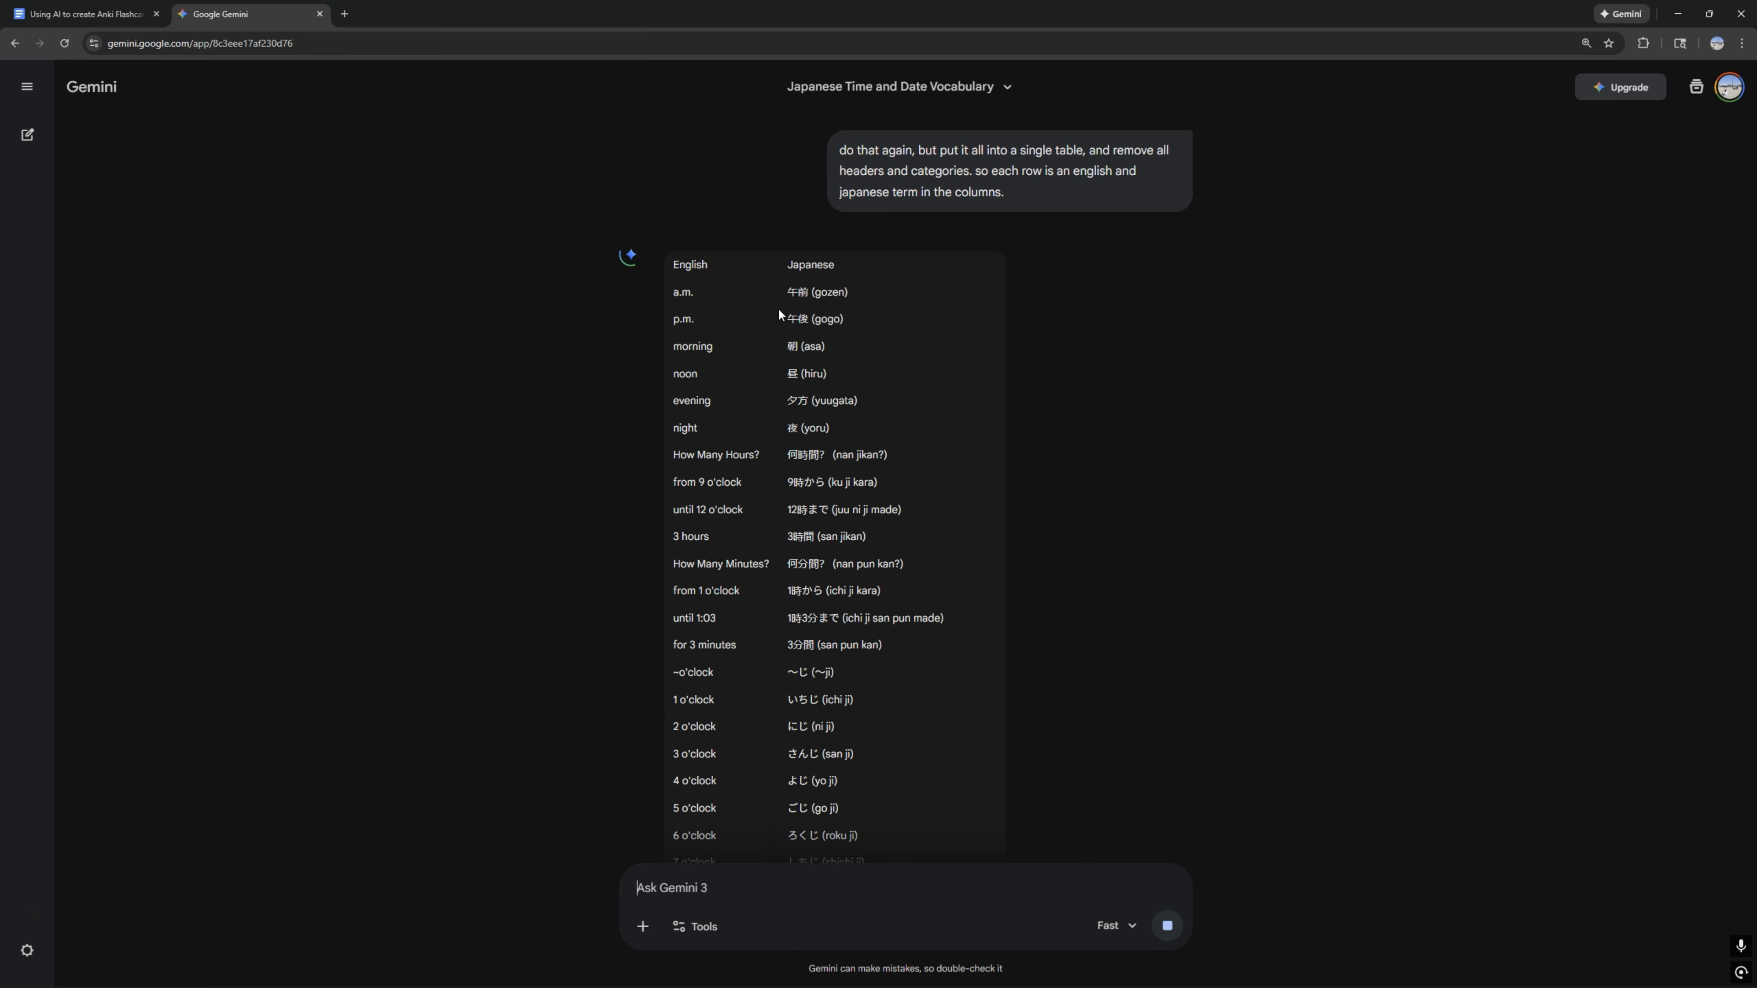
Step: Copy the combined English–Japanese table and paste it into a blank Excel workbook starting at cell A1
scroll(697, 277, "down", 2)
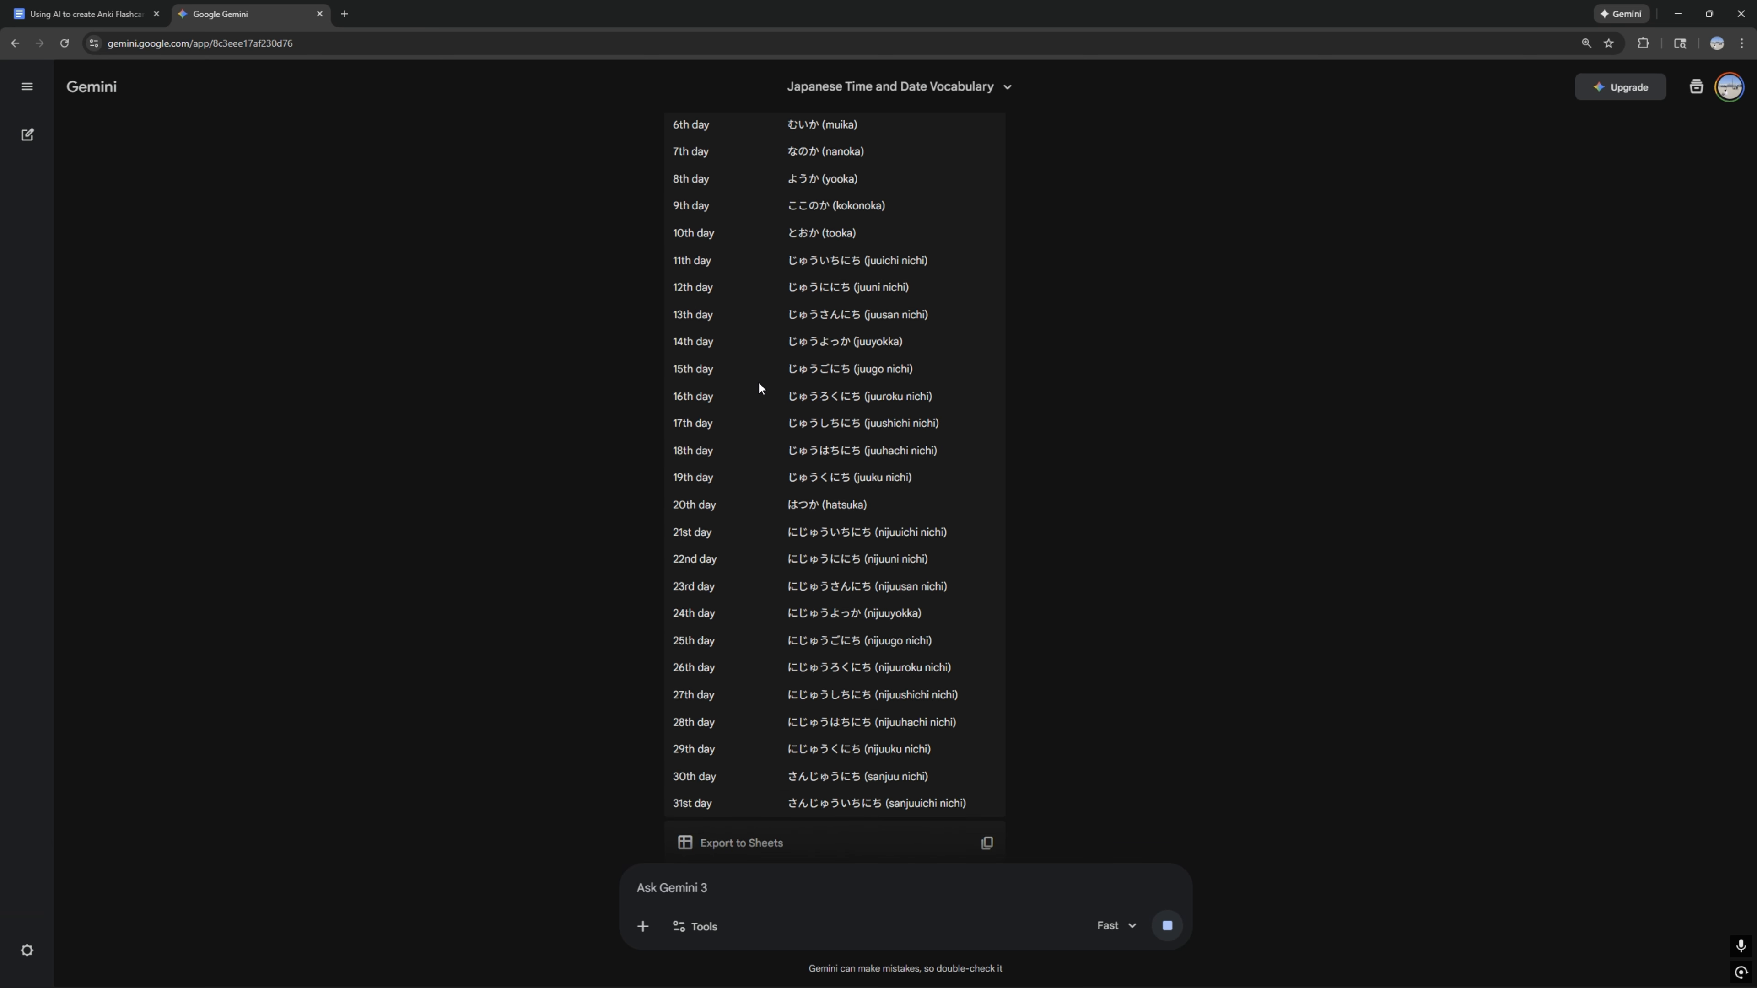
scroll(764, 414, "up", 5)
scroll(764, 418, "down", 12)
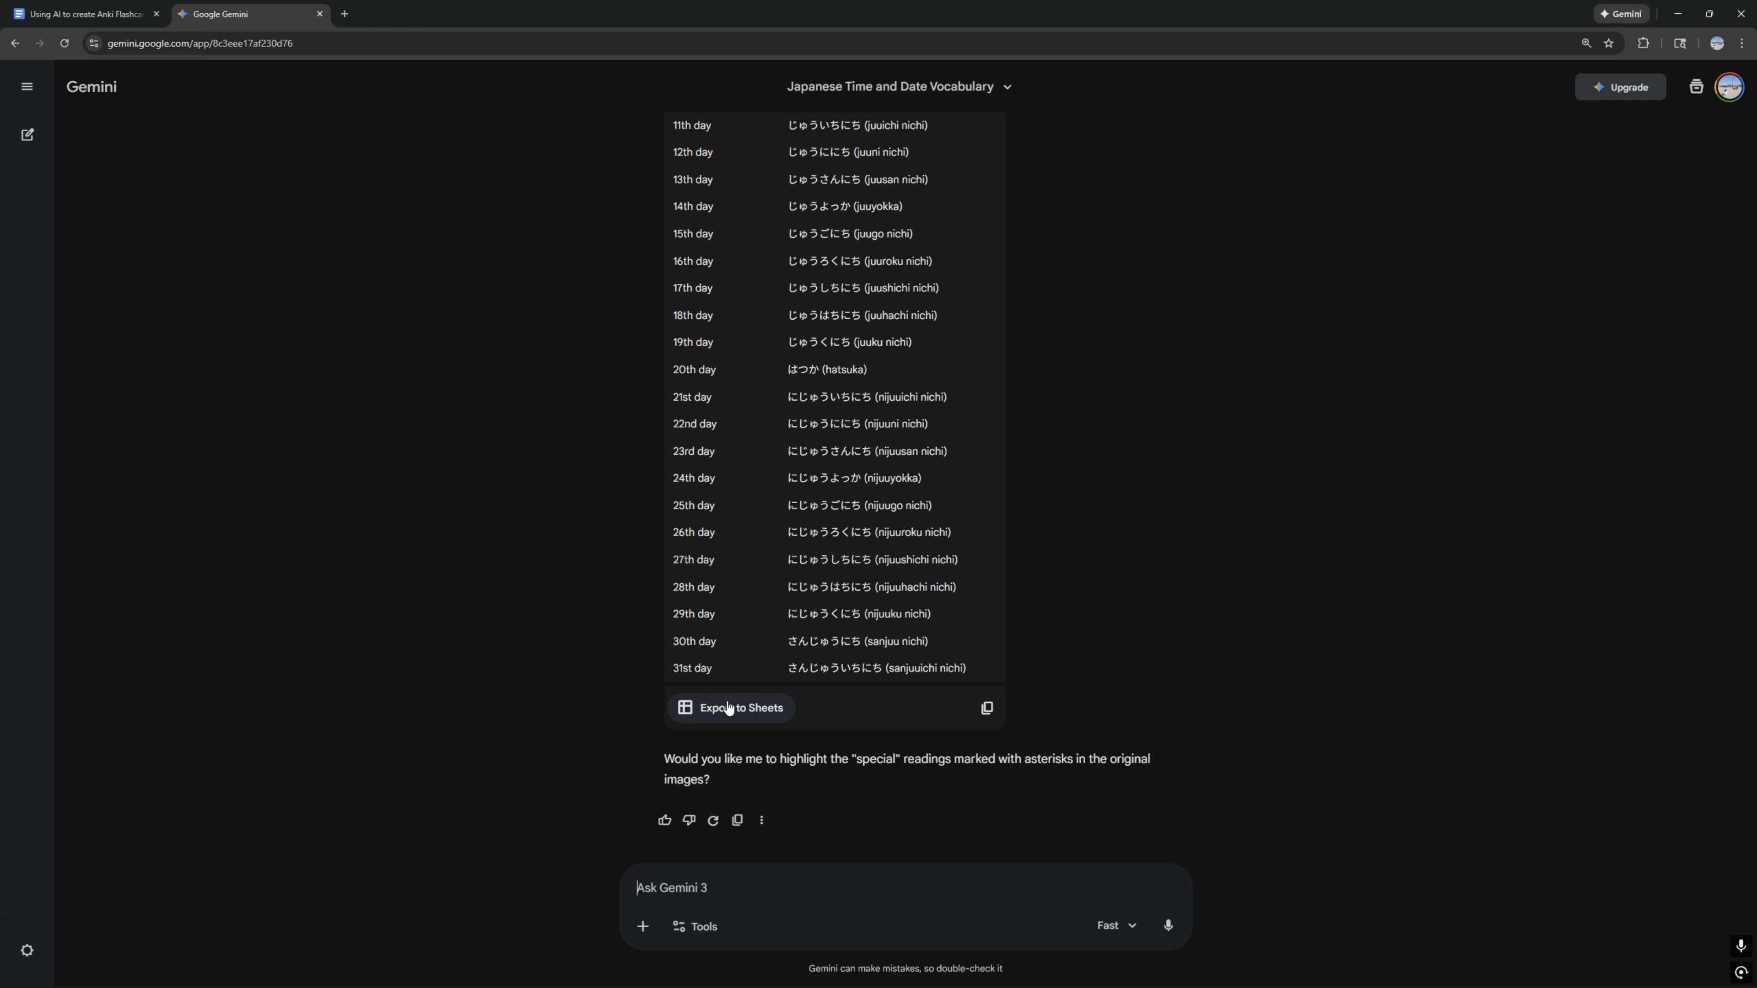
left_click(986, 713)
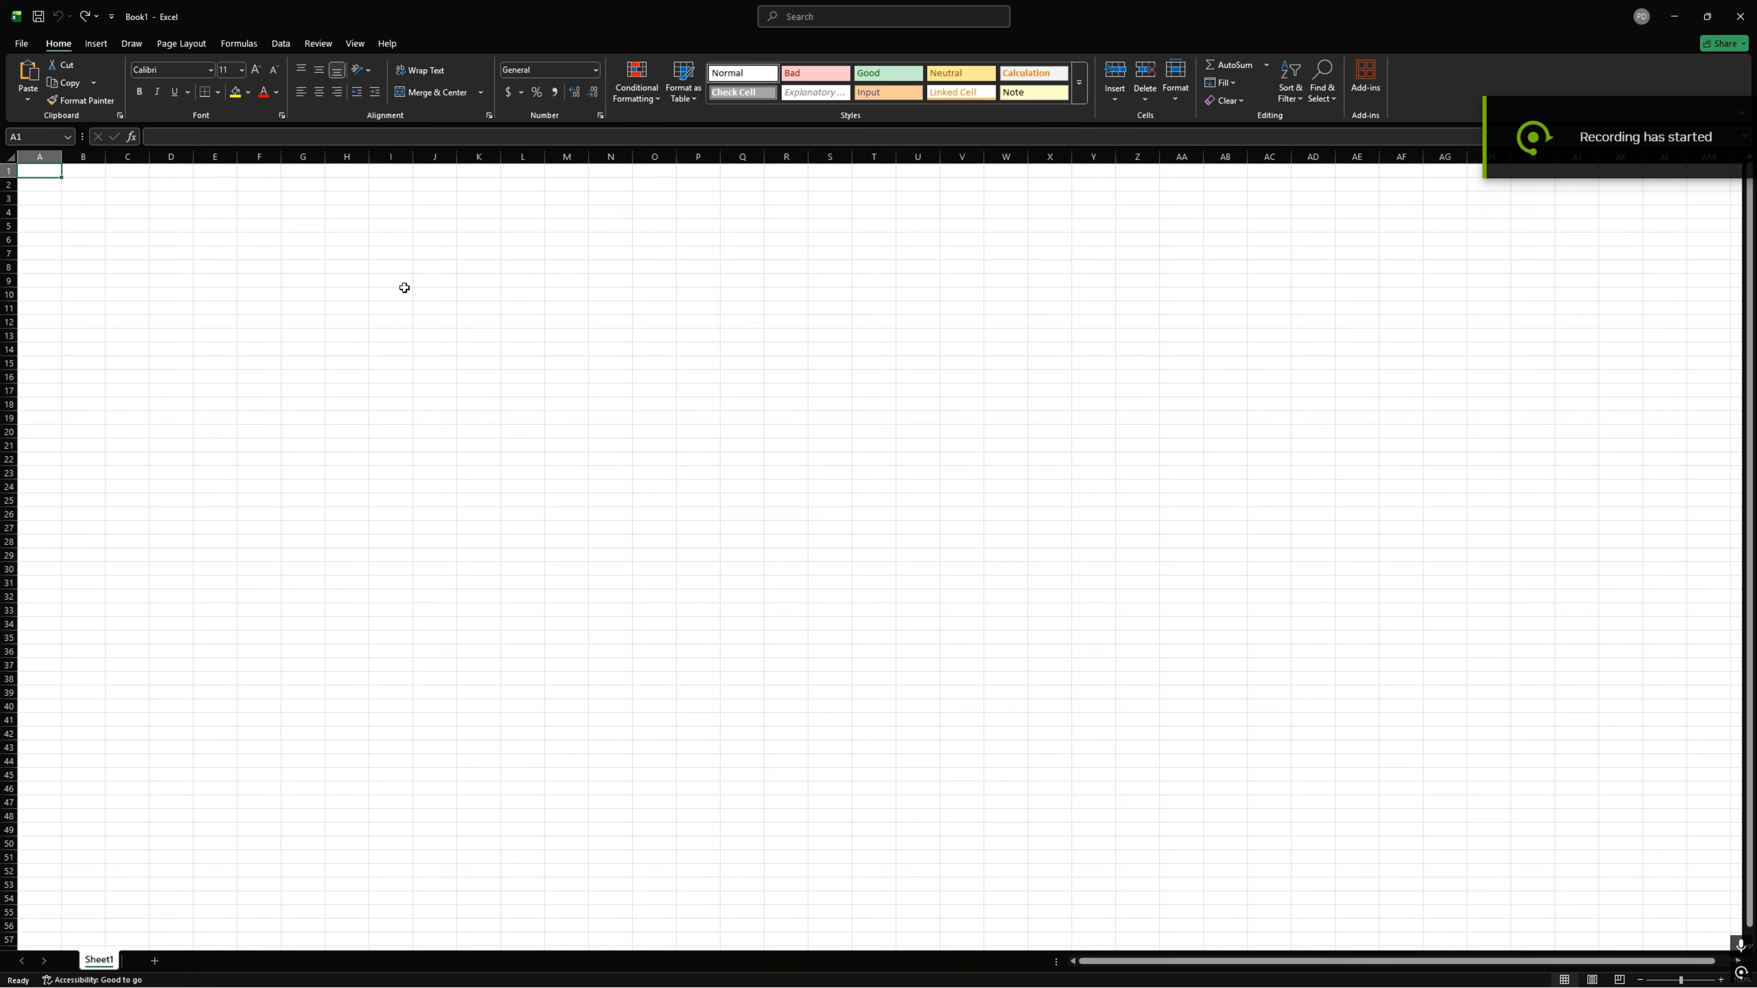
key("ctrl+v")
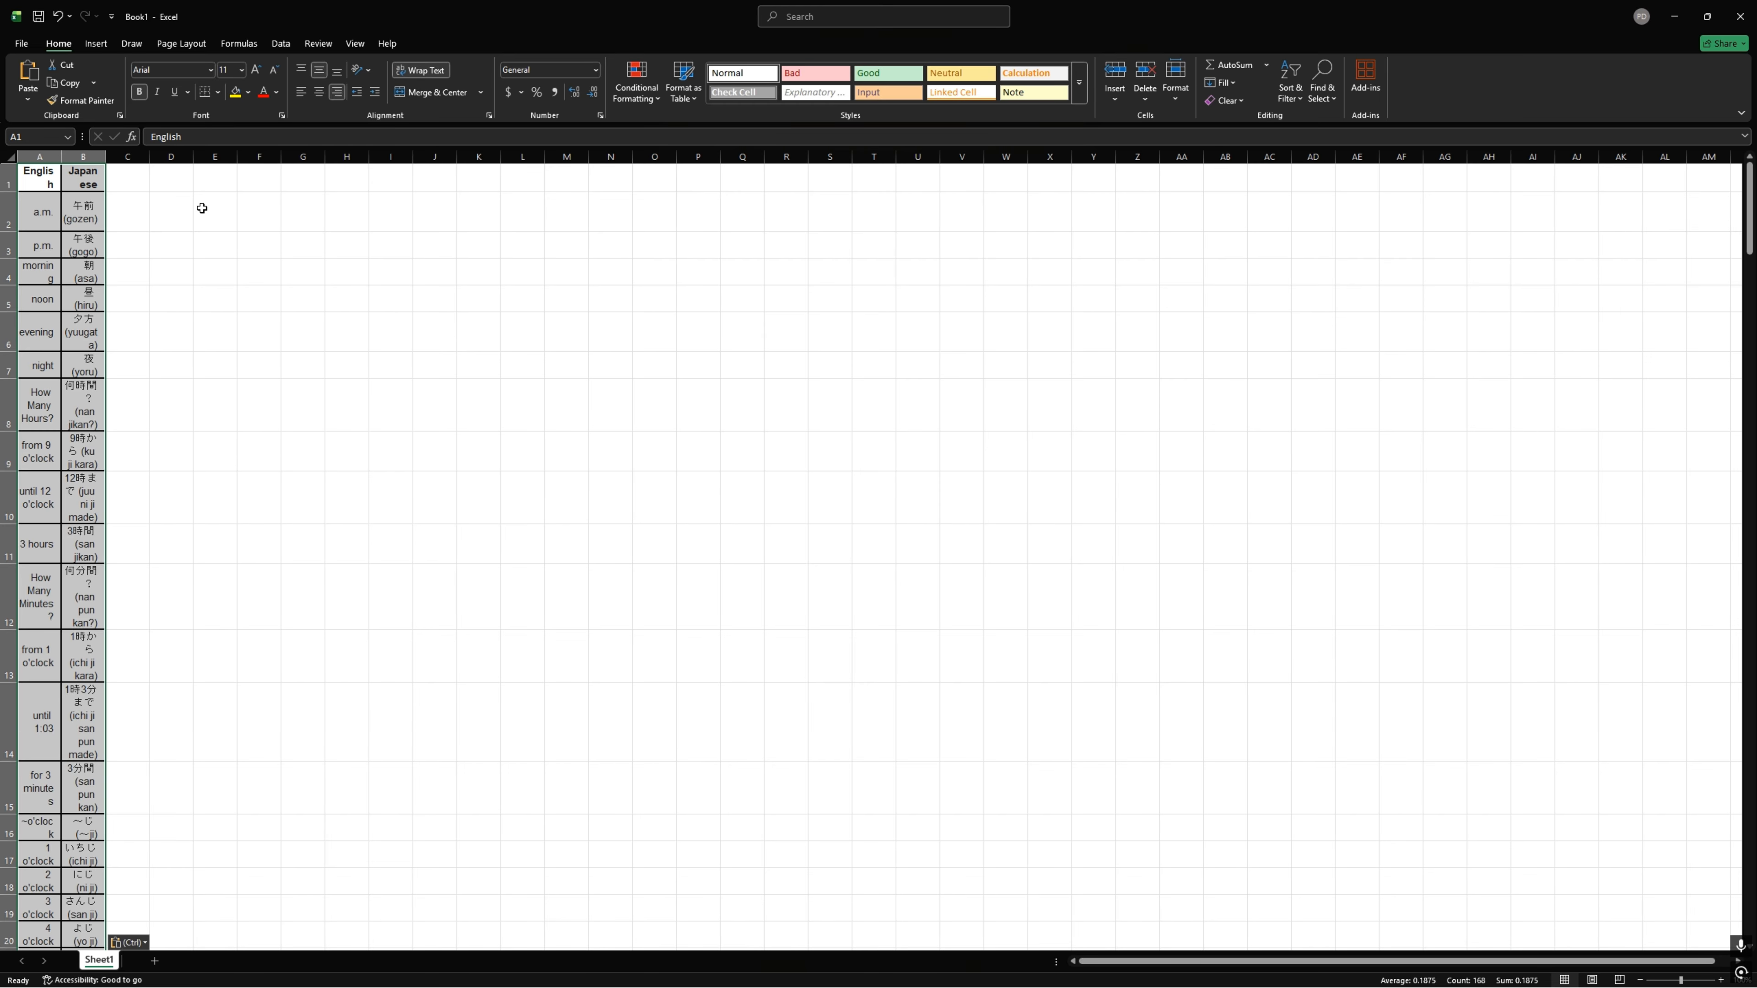
Step: Turn off text wrapping for the pasted table and fit columns A and B to their contents
left_click(420, 70)
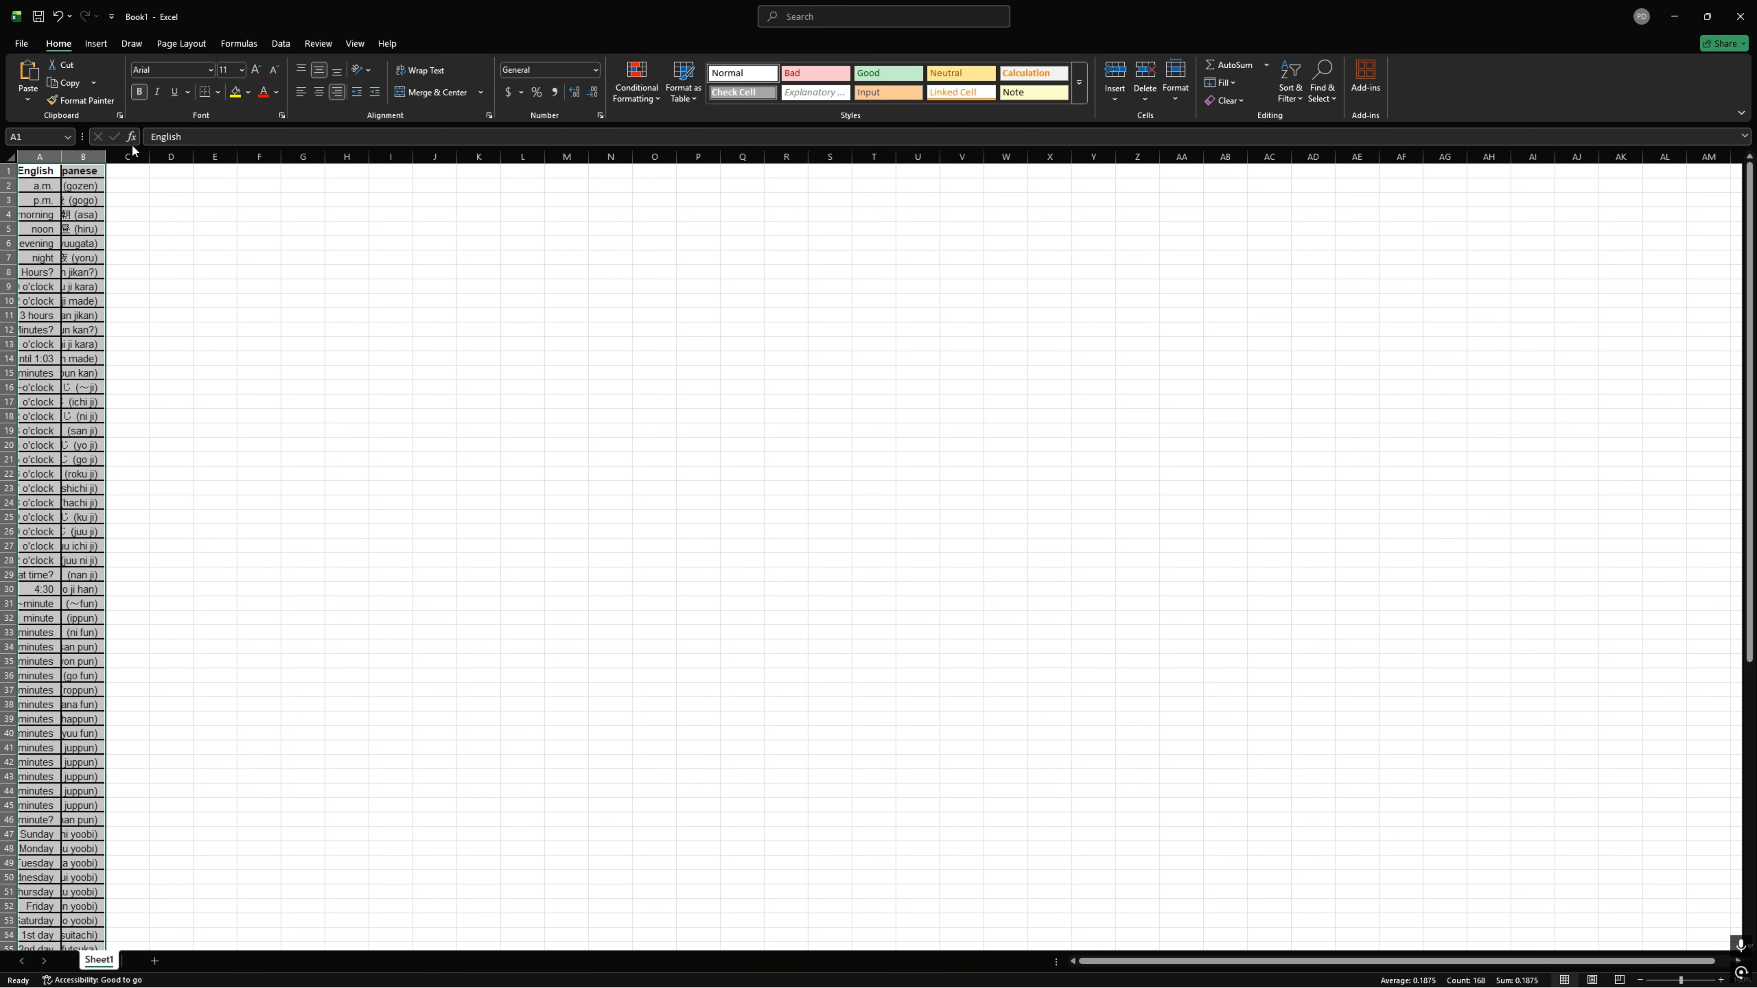
double_click(64, 155)
double_click(165, 155)
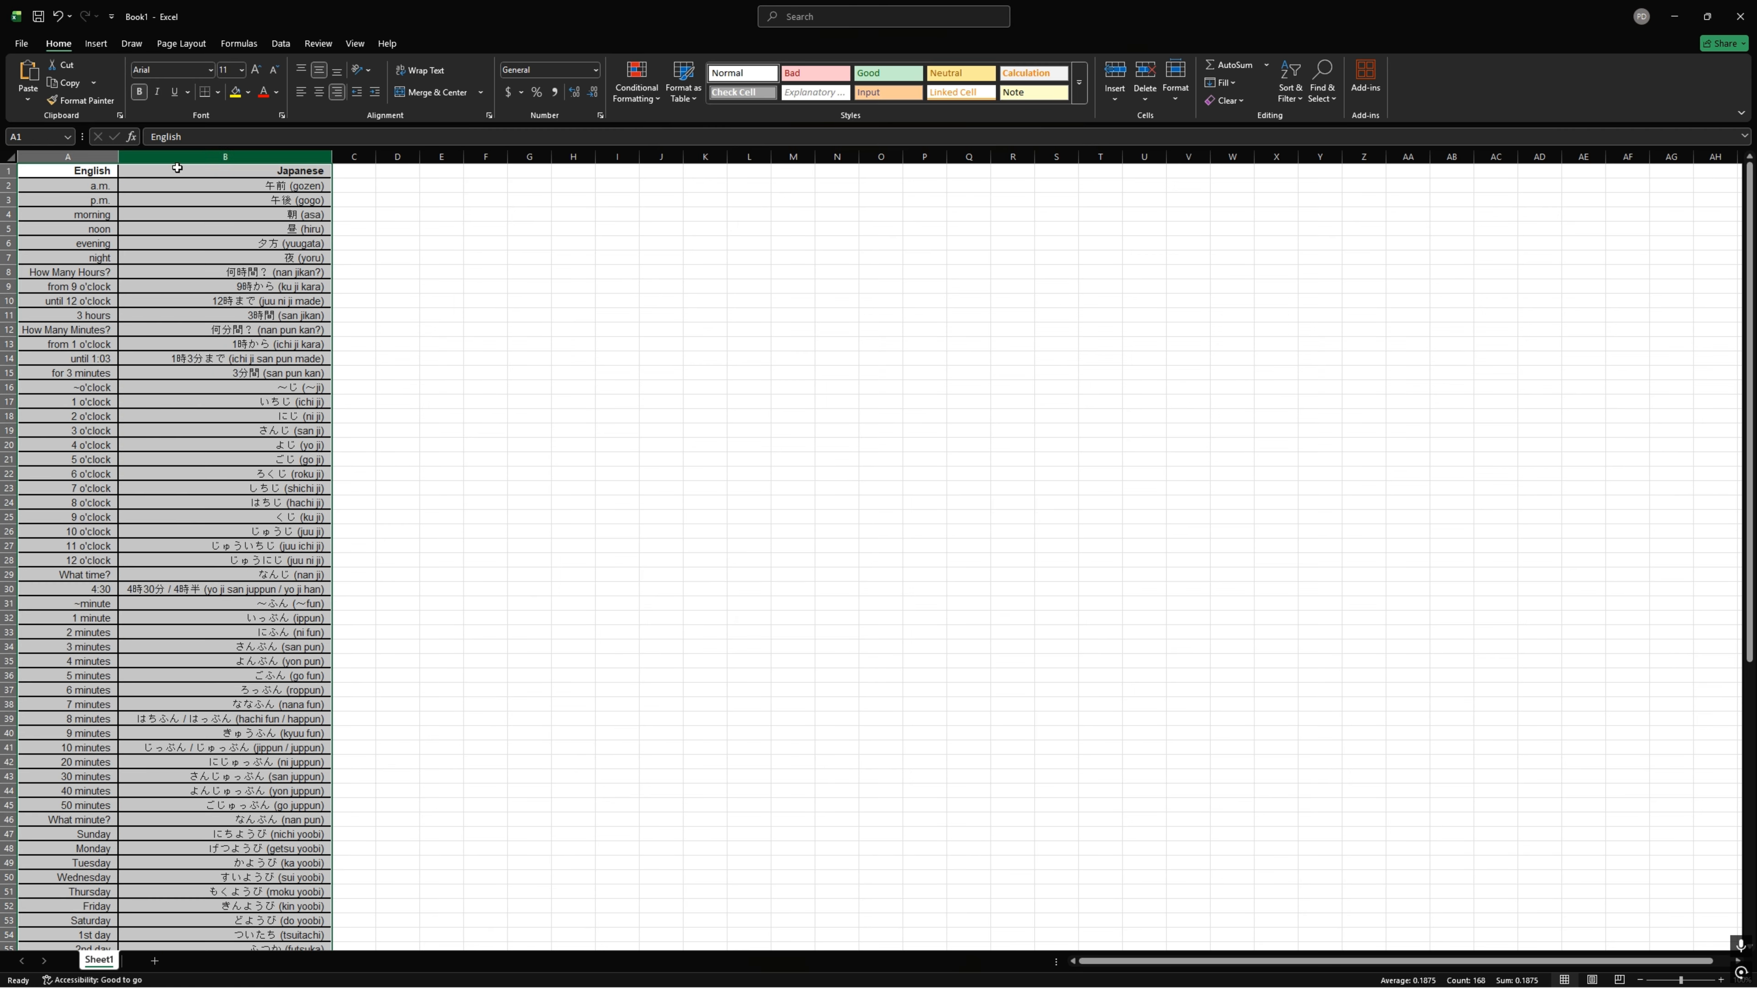
left_click(164, 211)
Step: Delete the English/Japanese header row from the sheet
left_click(8, 170)
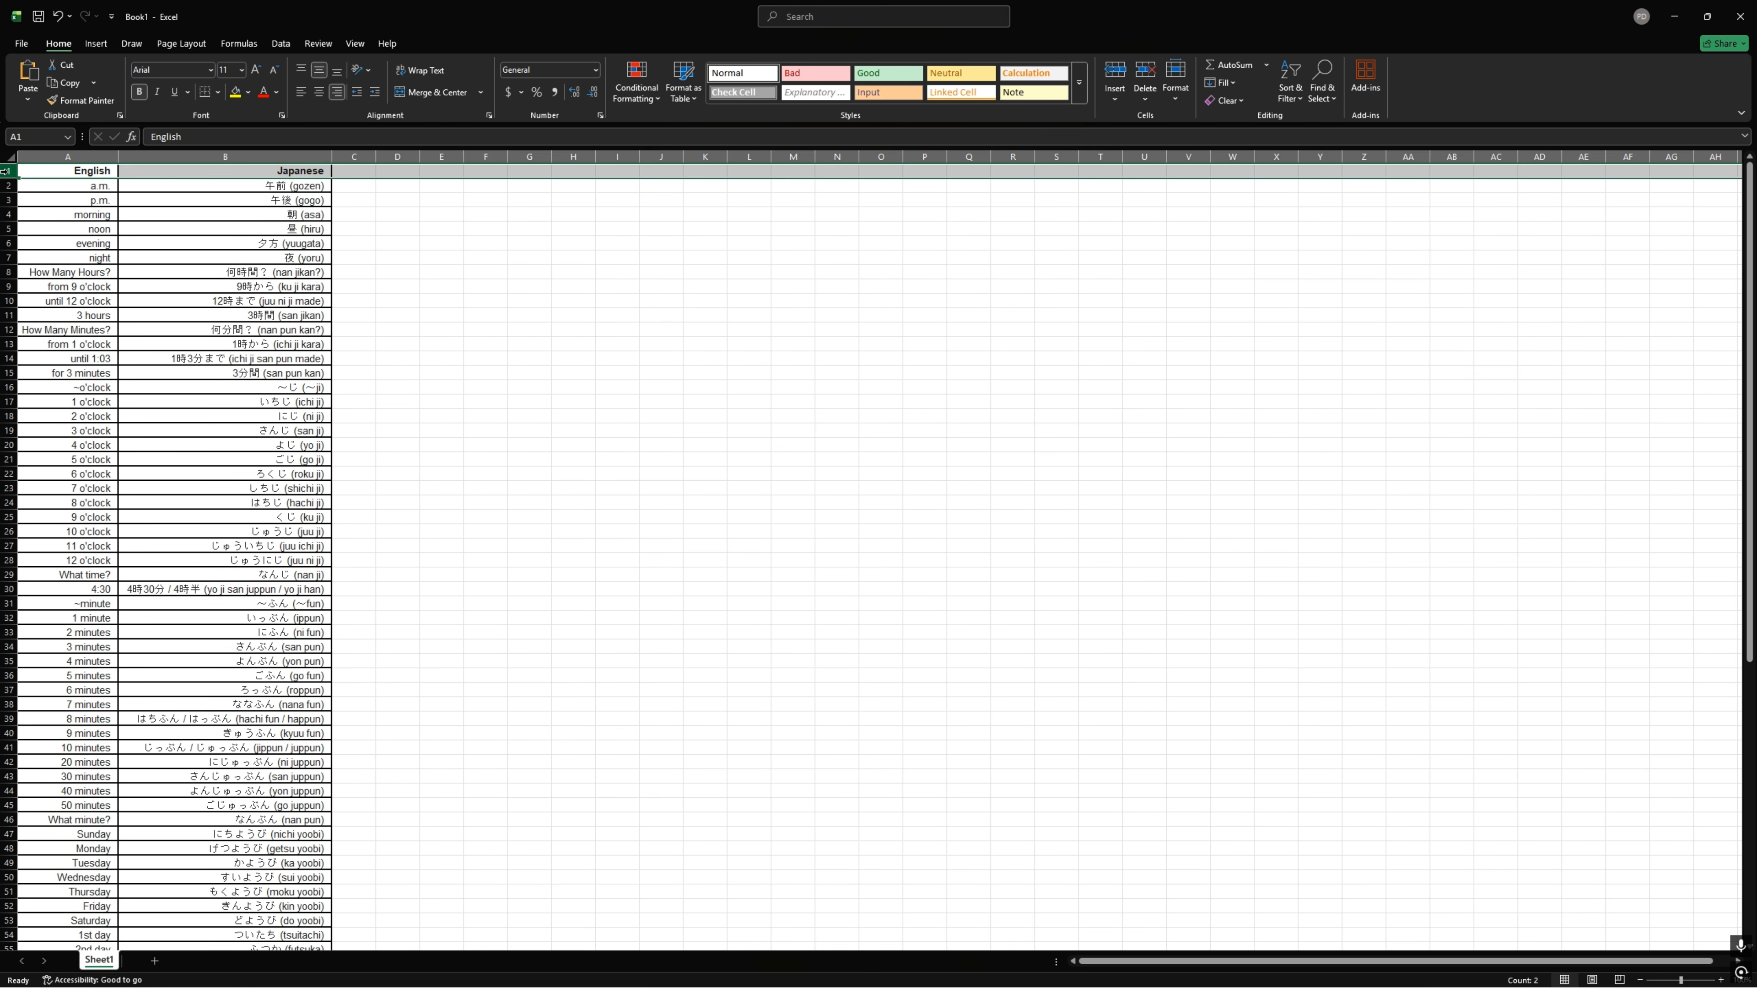
right_click(36, 171)
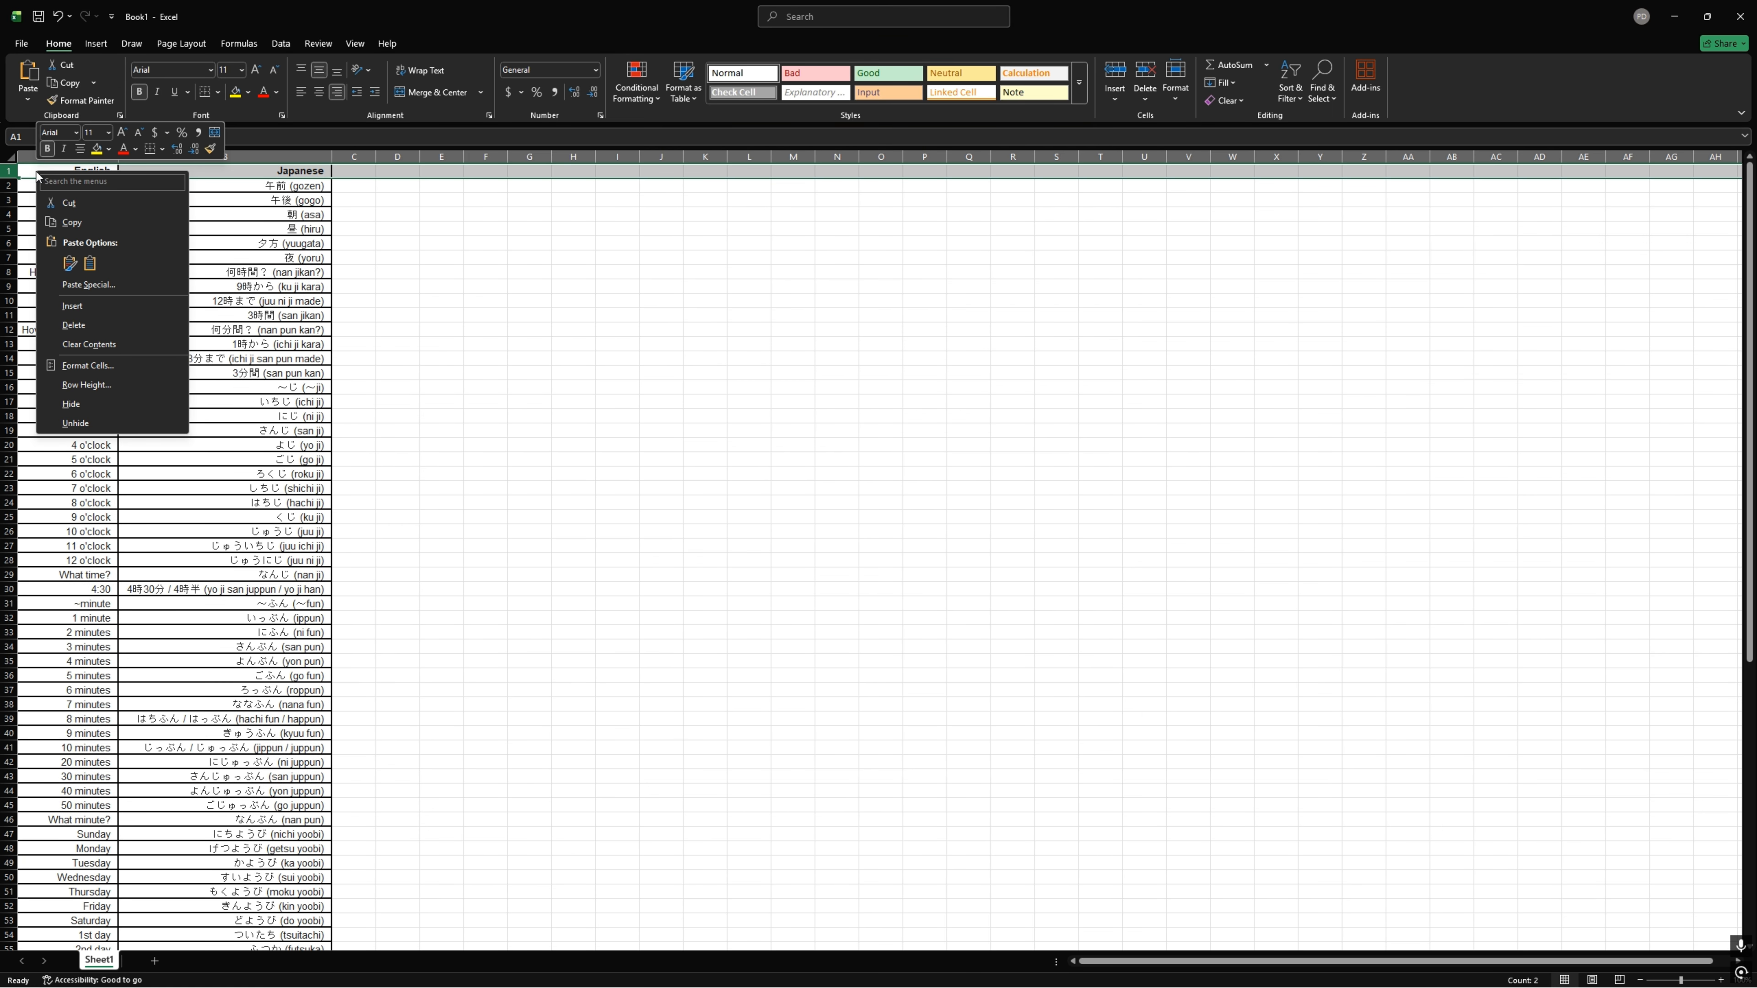
left_click(76, 326)
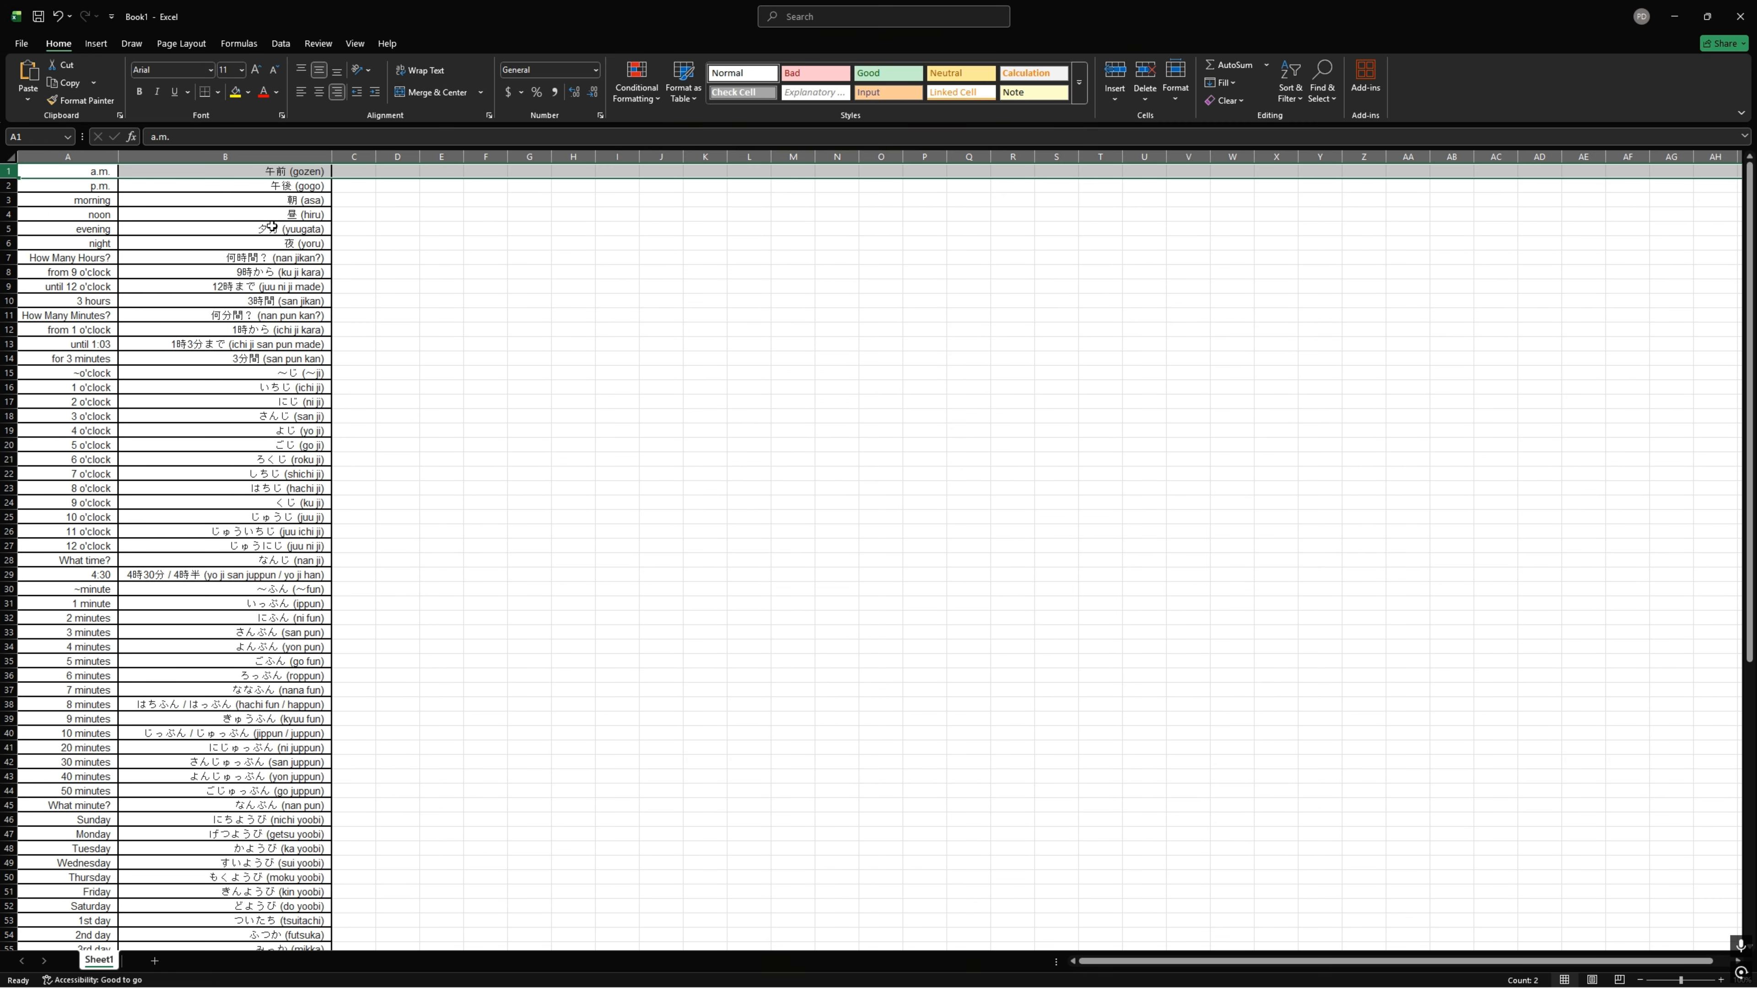
Step: Delete the entire "What minute?" row from the vocabulary sheet
left_click(63, 225)
scroll(127, 298, "down", 2)
scroll(119, 350, "down", 4)
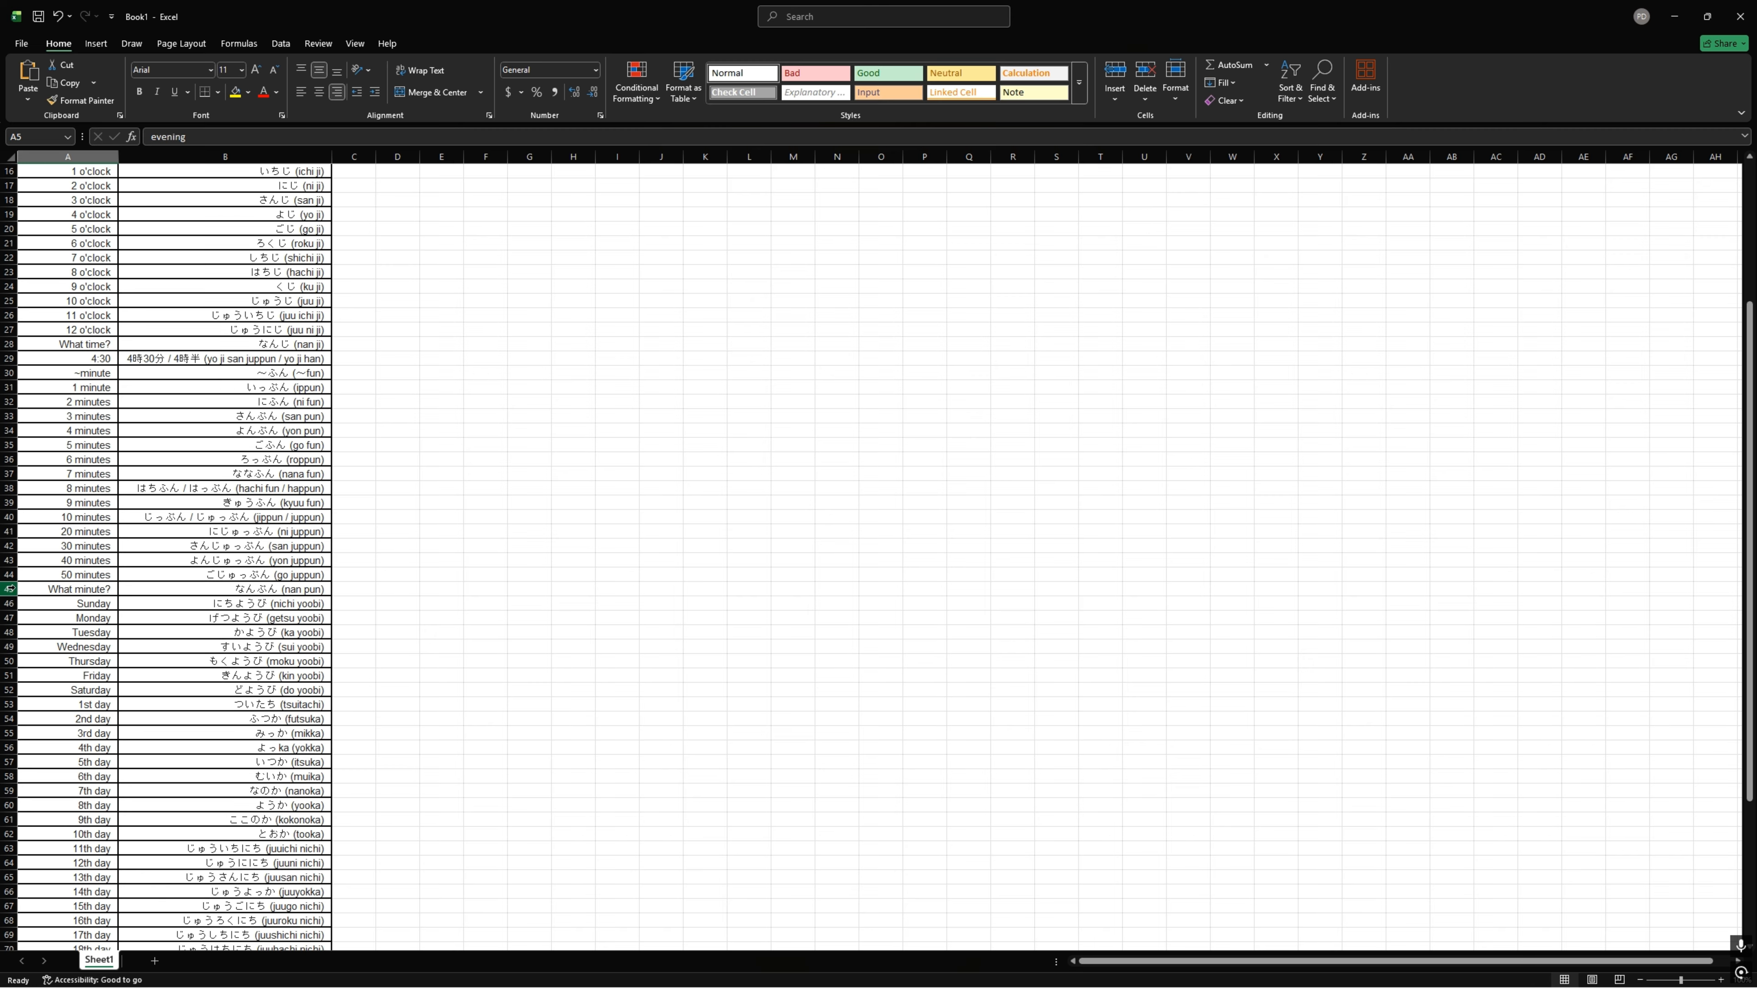
right_click(7, 588)
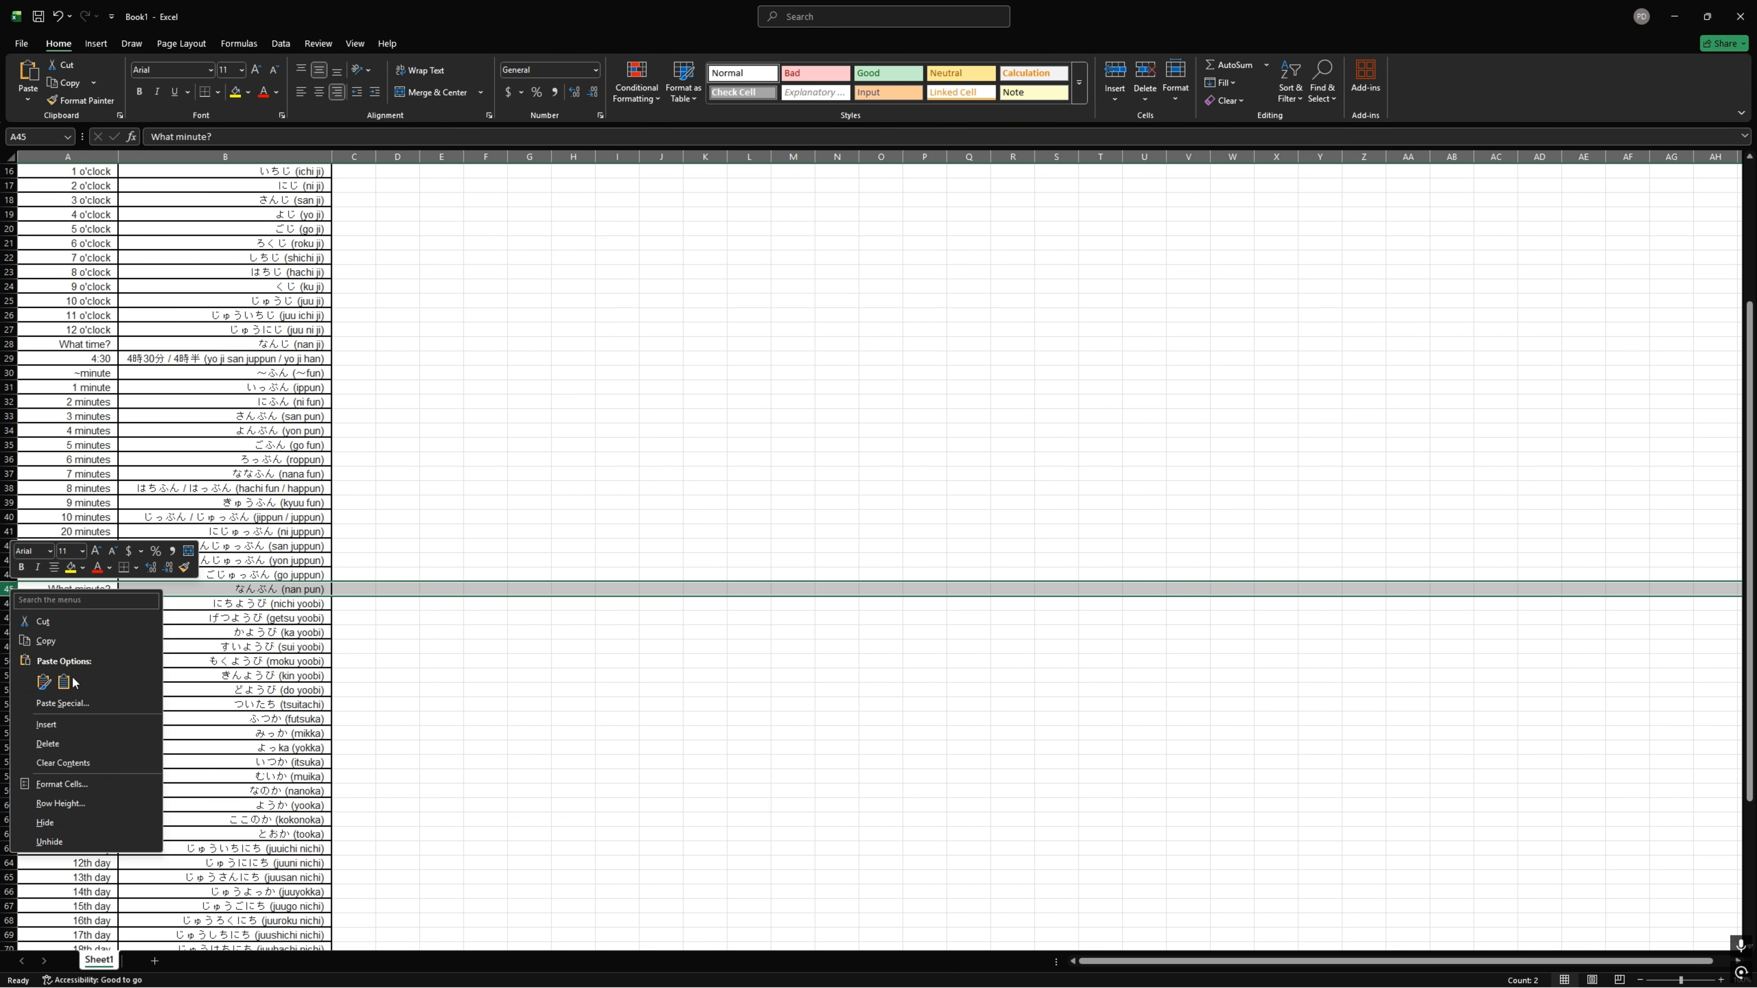
left_click(104, 746)
left_click(478, 519)
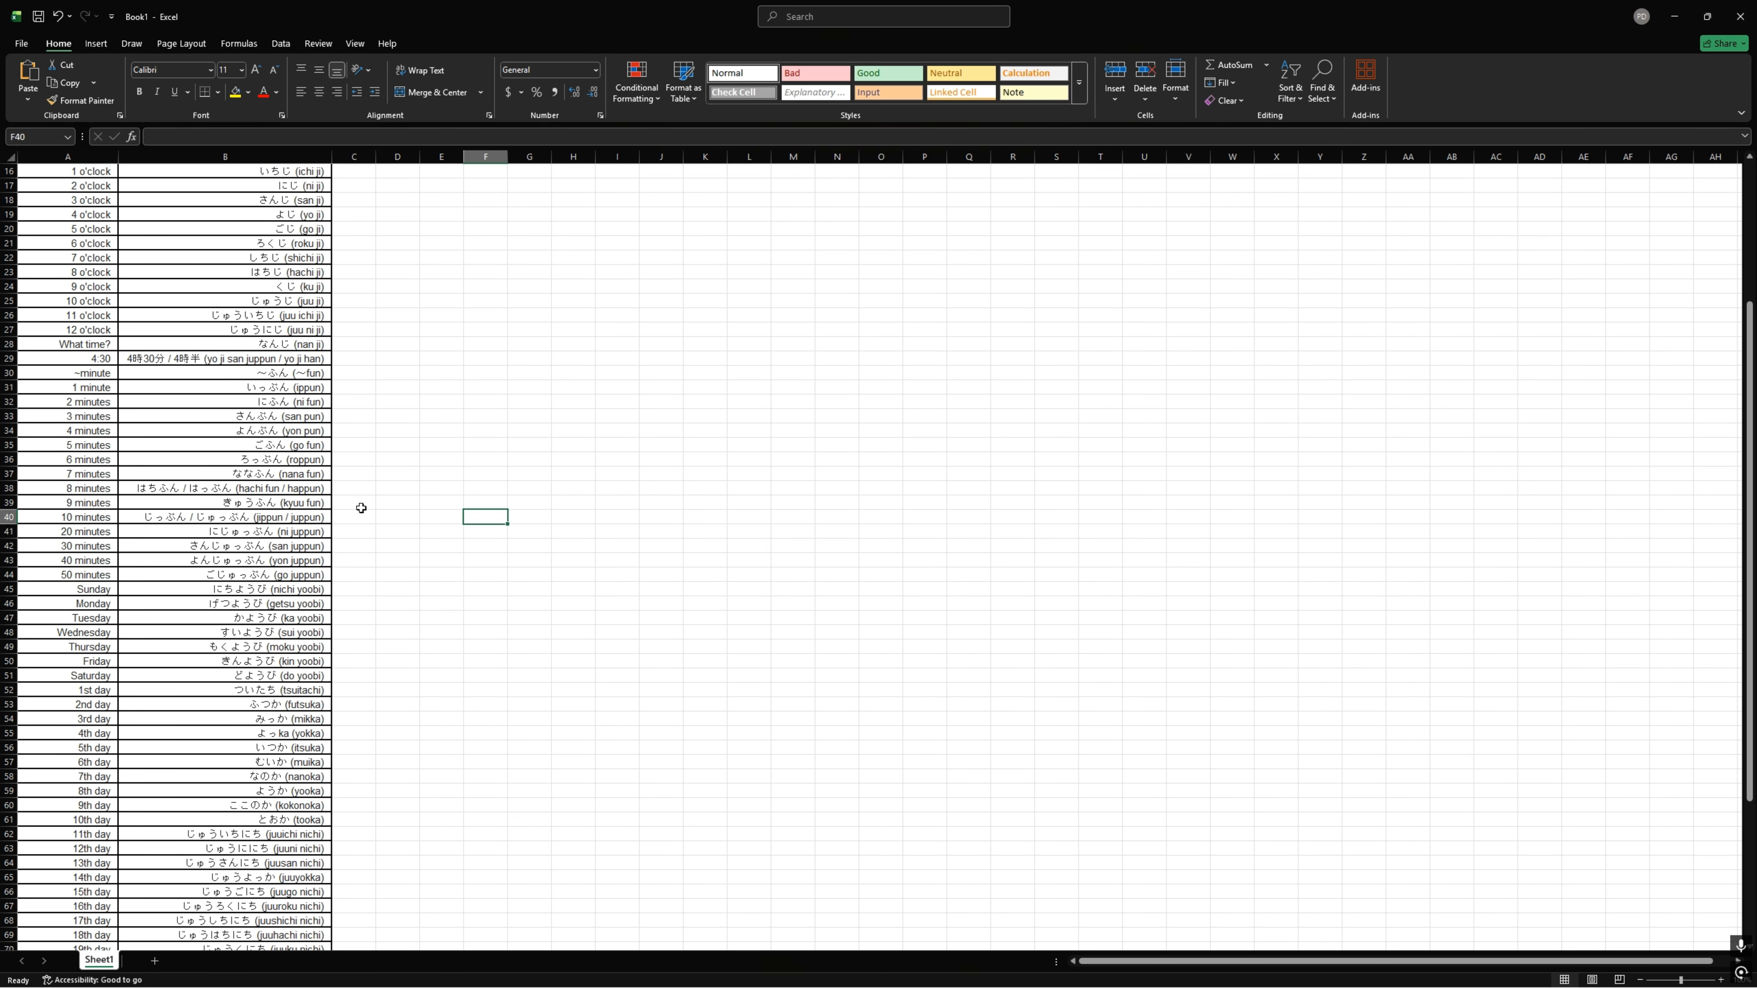
scroll(270, 467, "up", 5)
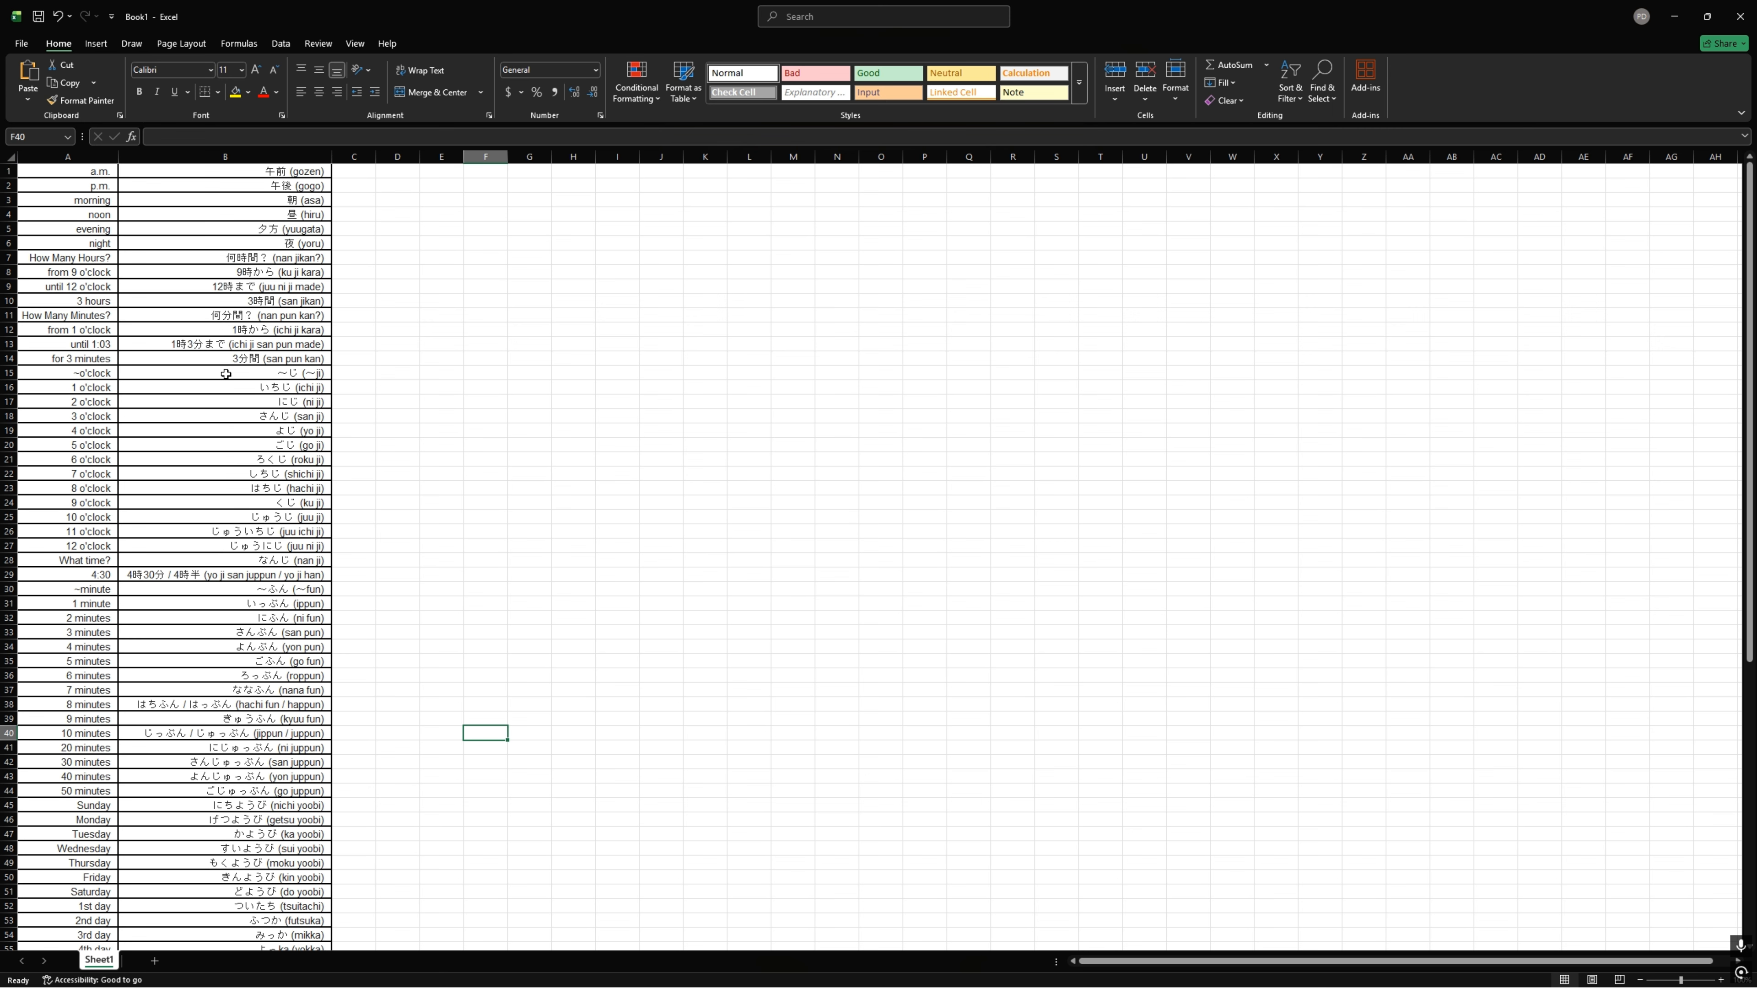
Step: Save the workbook as Book1 in Excel Workbook format in the Flashcard Stuff folder, replacing the existing file
key("F12")
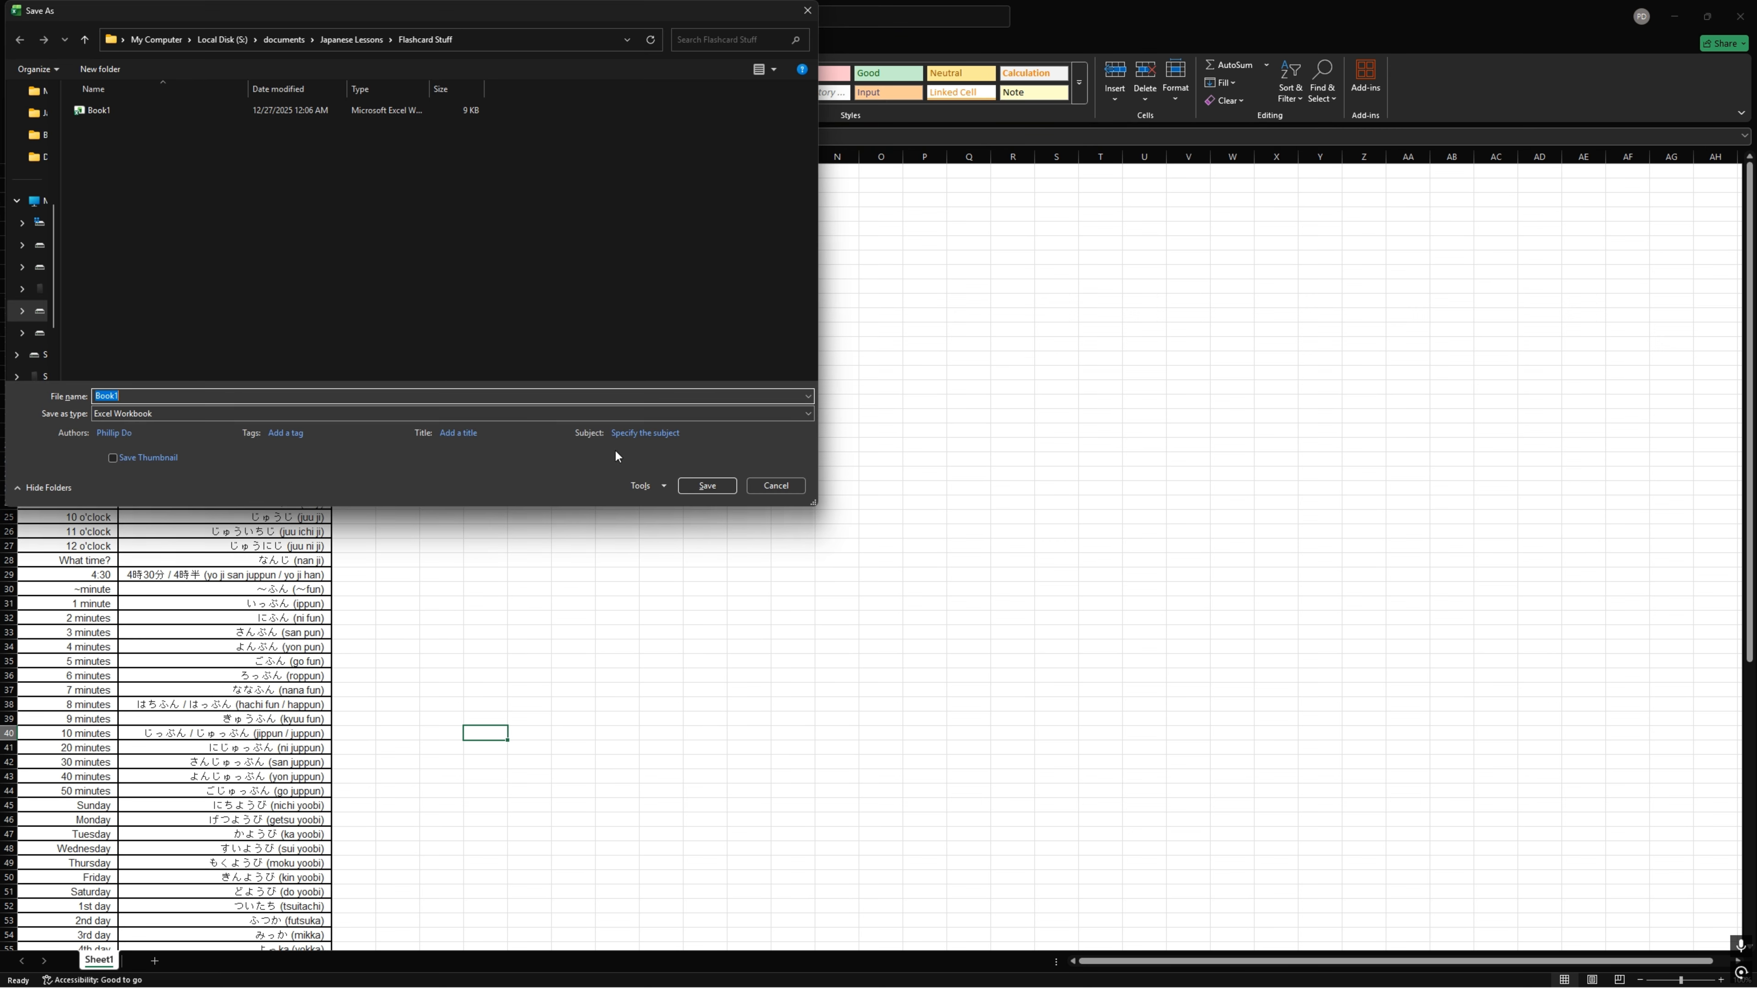
left_click(695, 489)
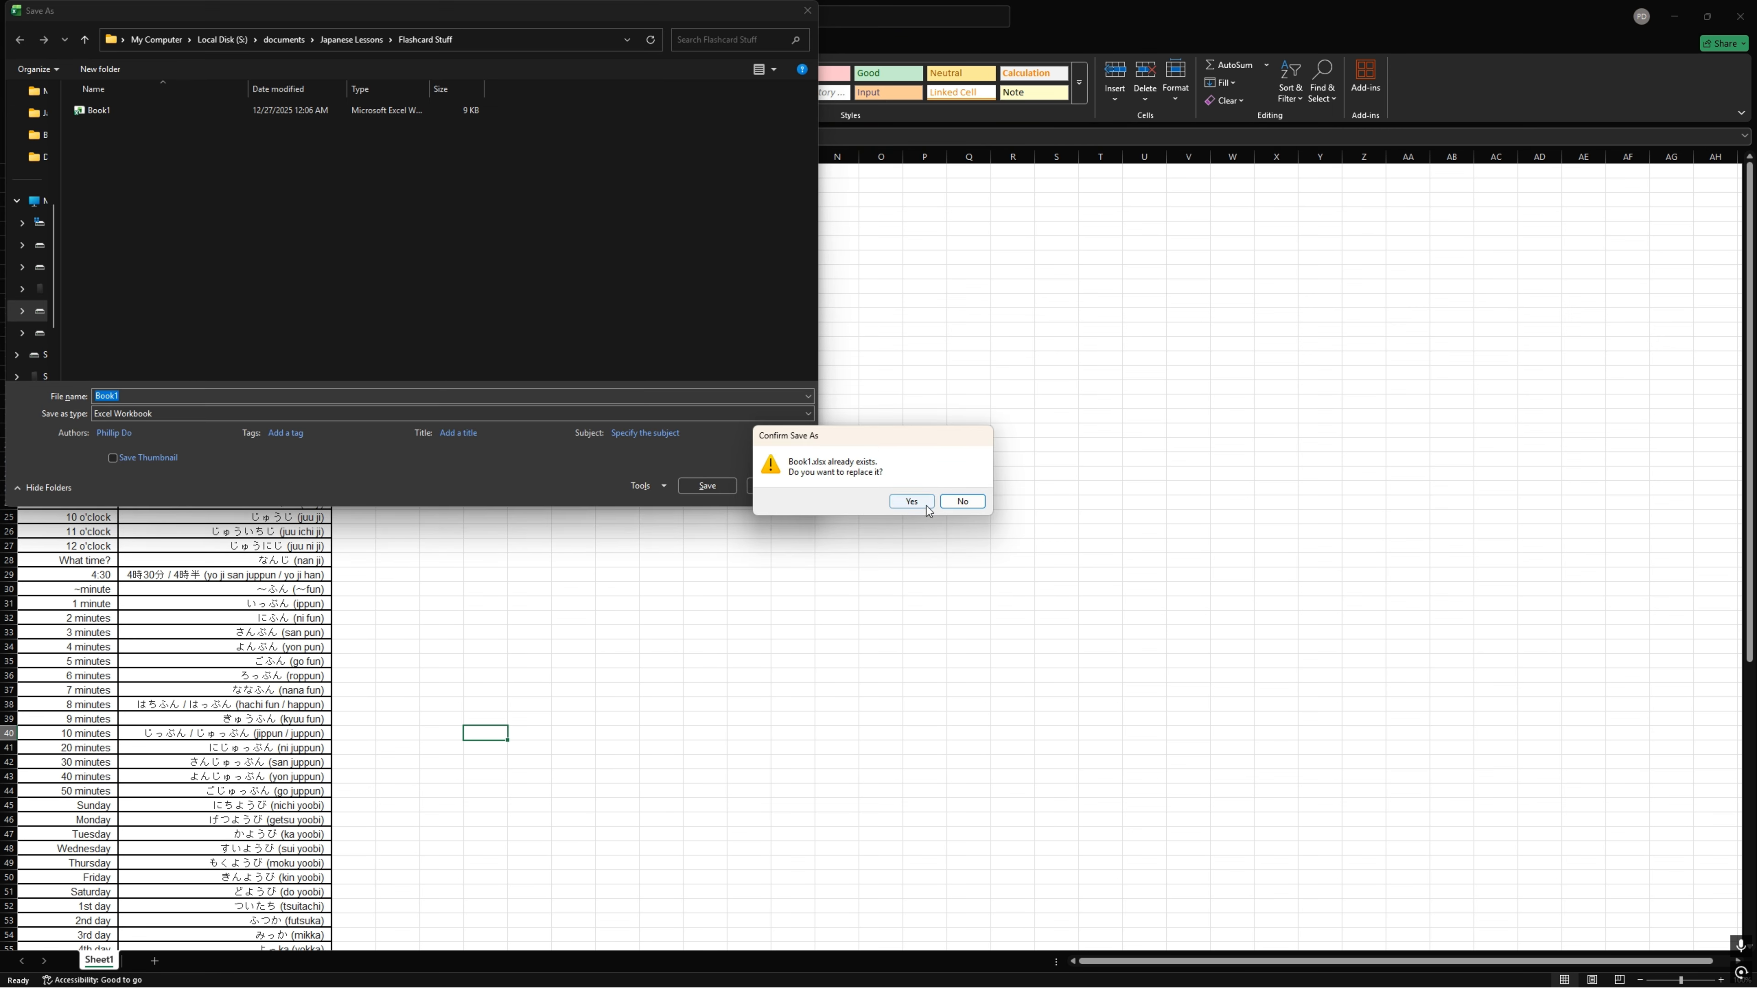
left_click(911, 501)
scroll(458, 767, "down", 2)
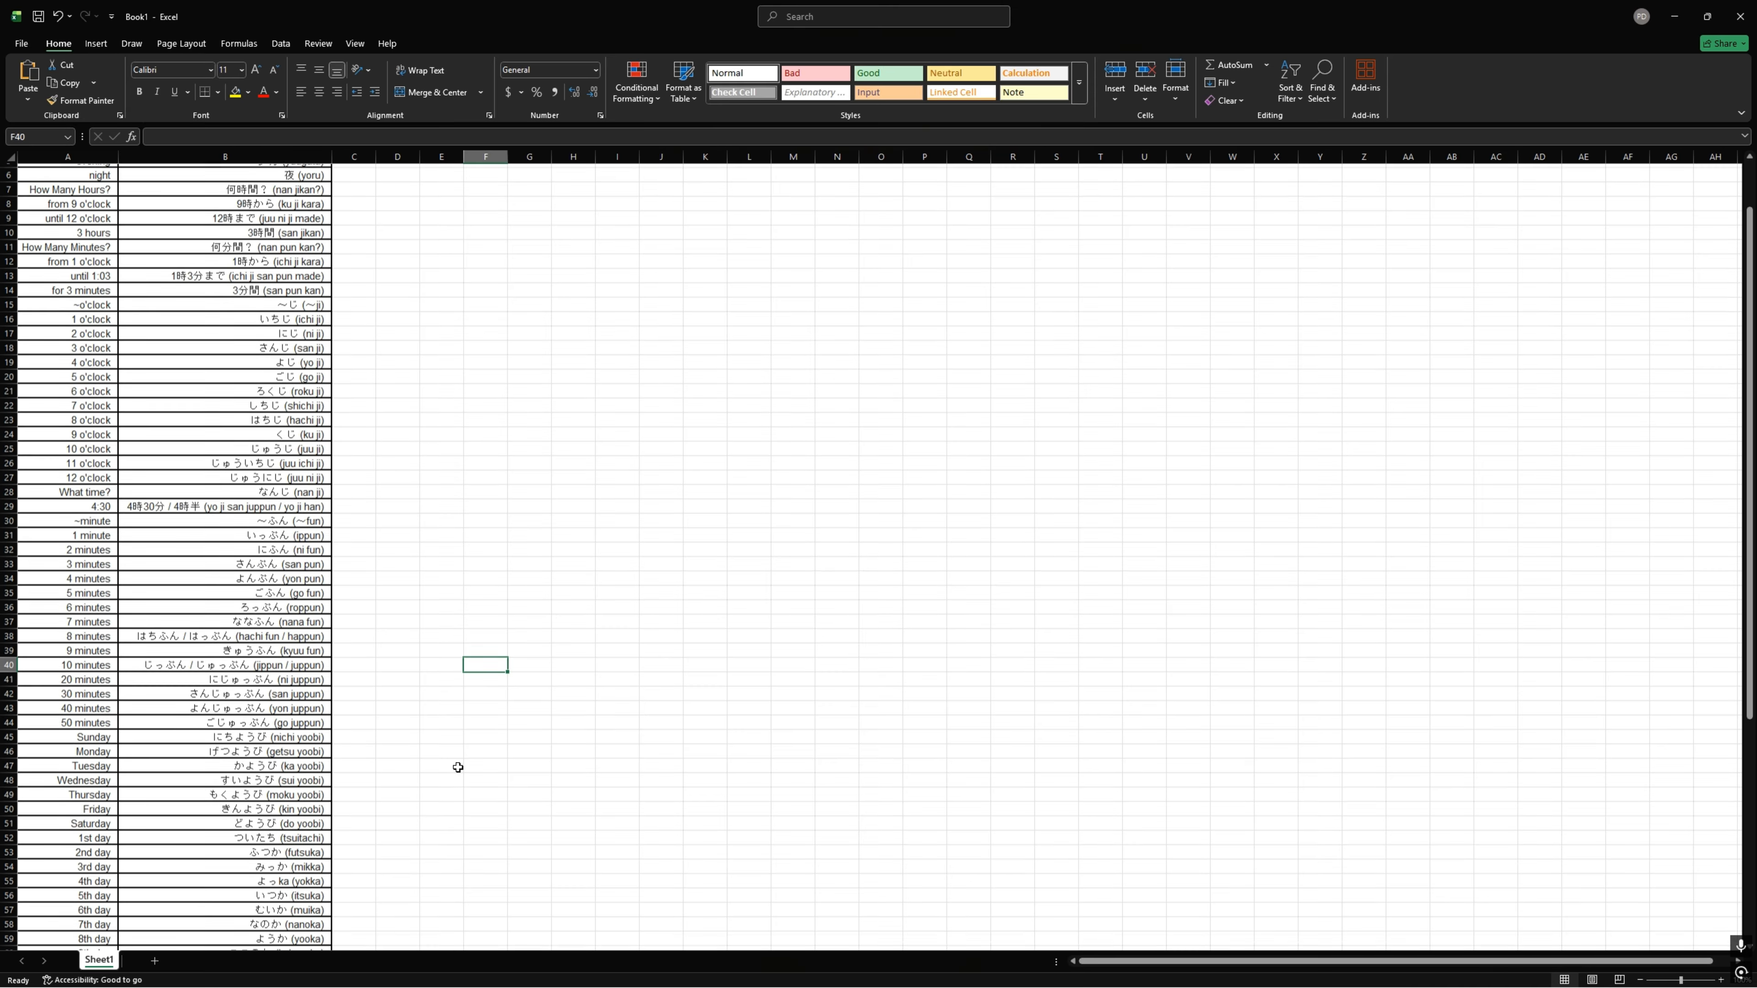
Step: Switch to the Anki Decks window in Chrome and load anki-decks.com
key("alt+Tab")
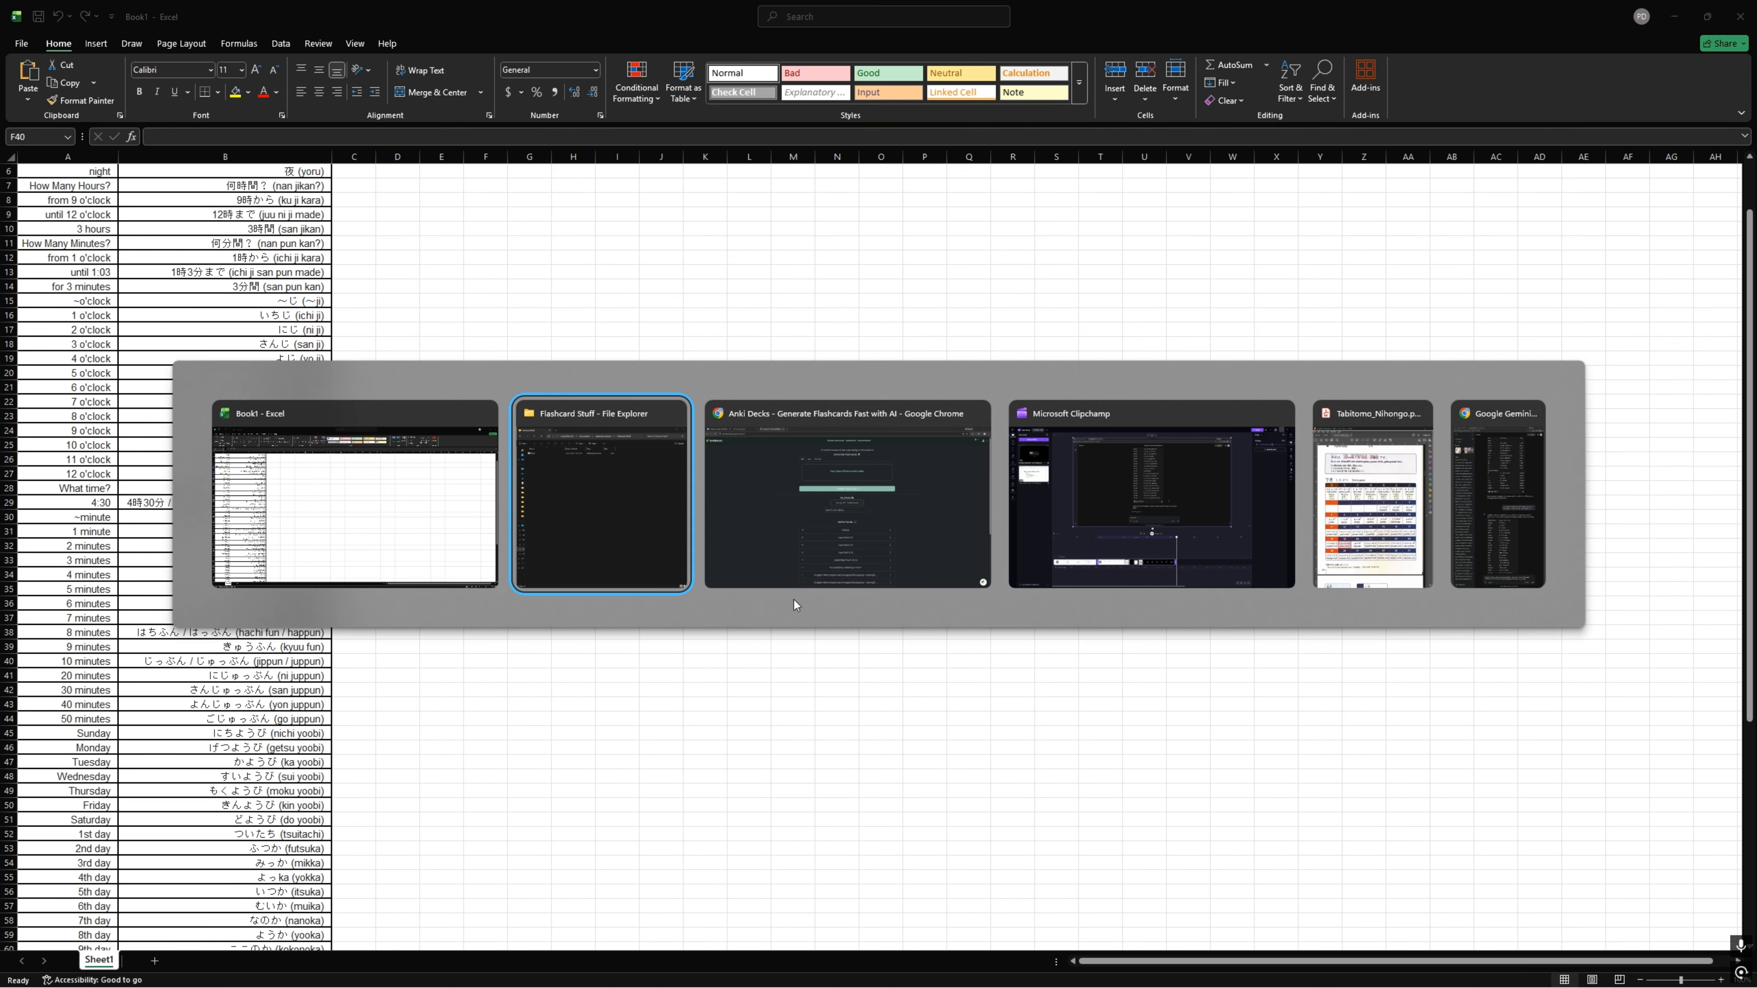
left_click(835, 483)
left_click(280, 43)
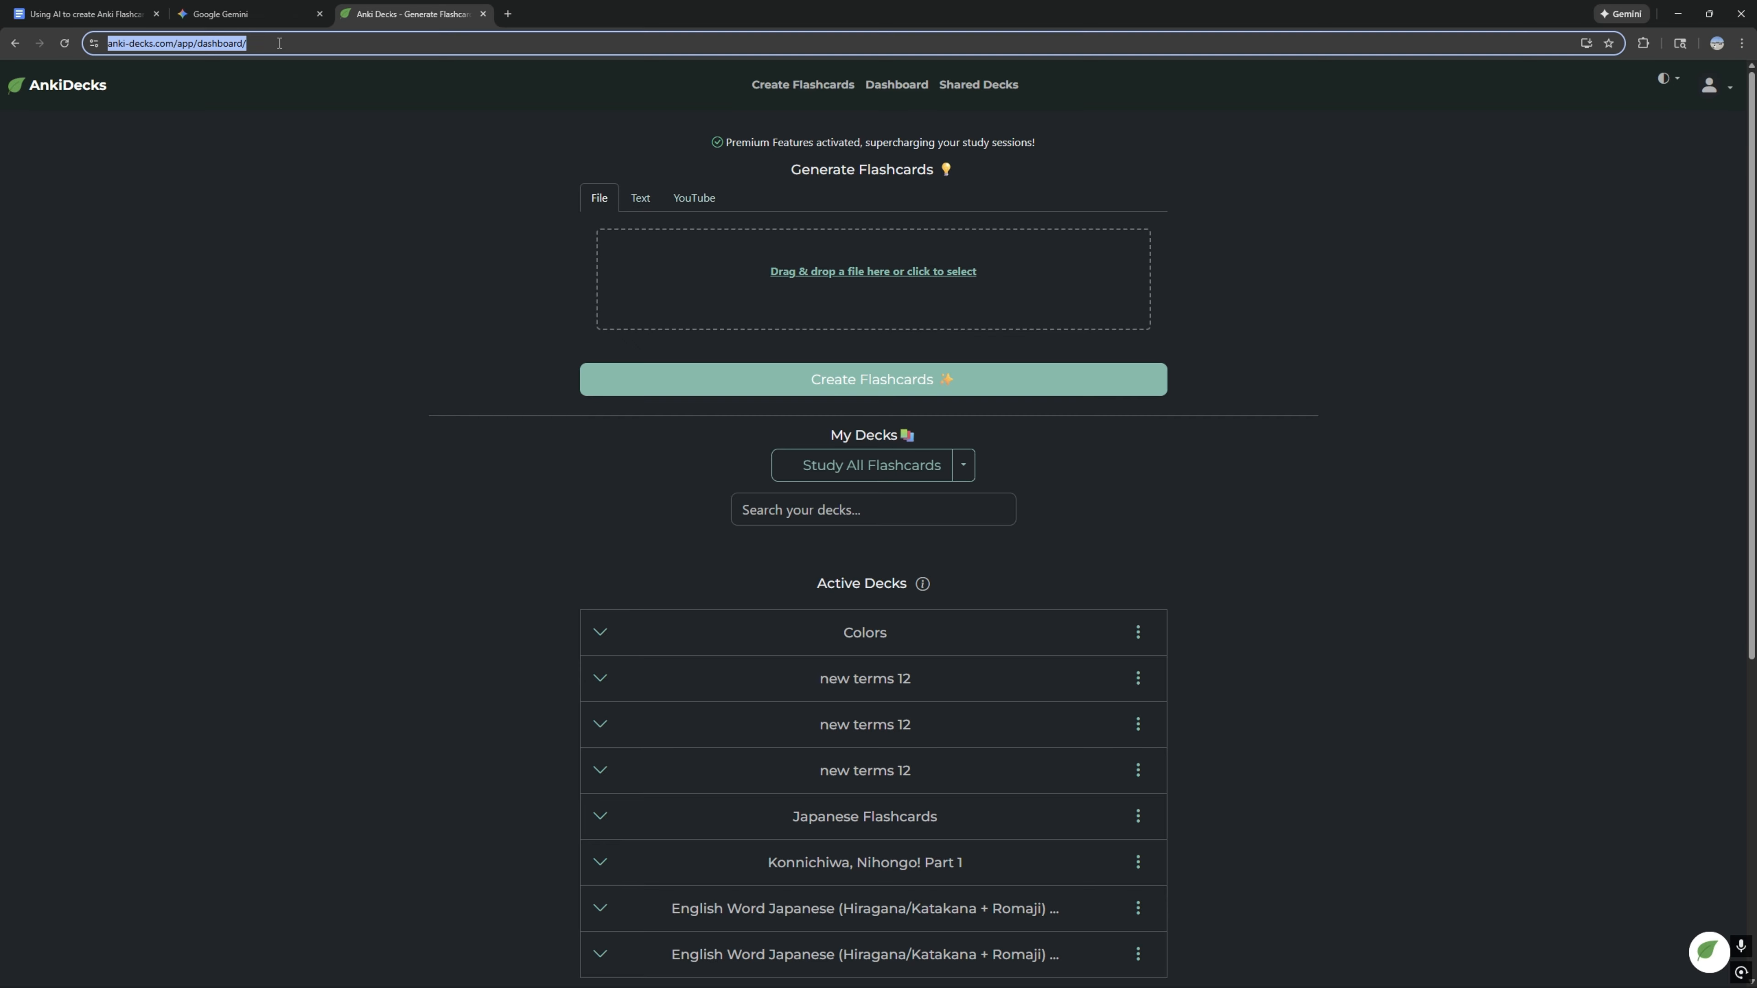
type("a")
type("-decks.co")
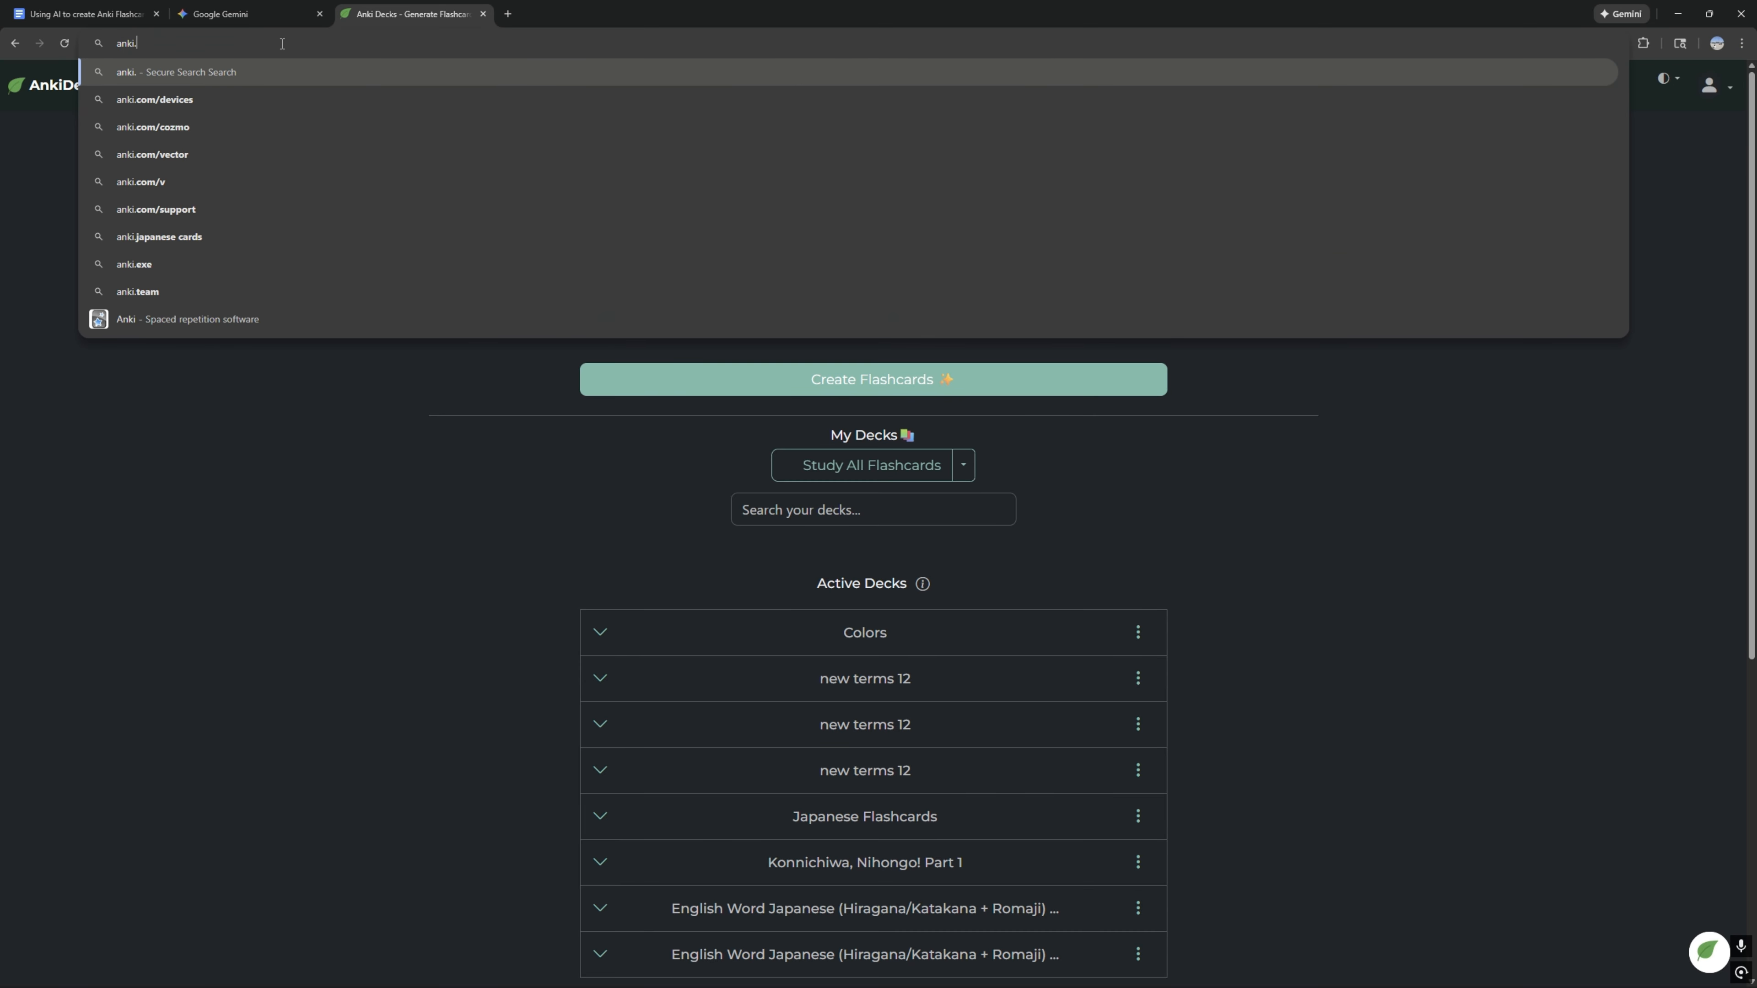
type("m")
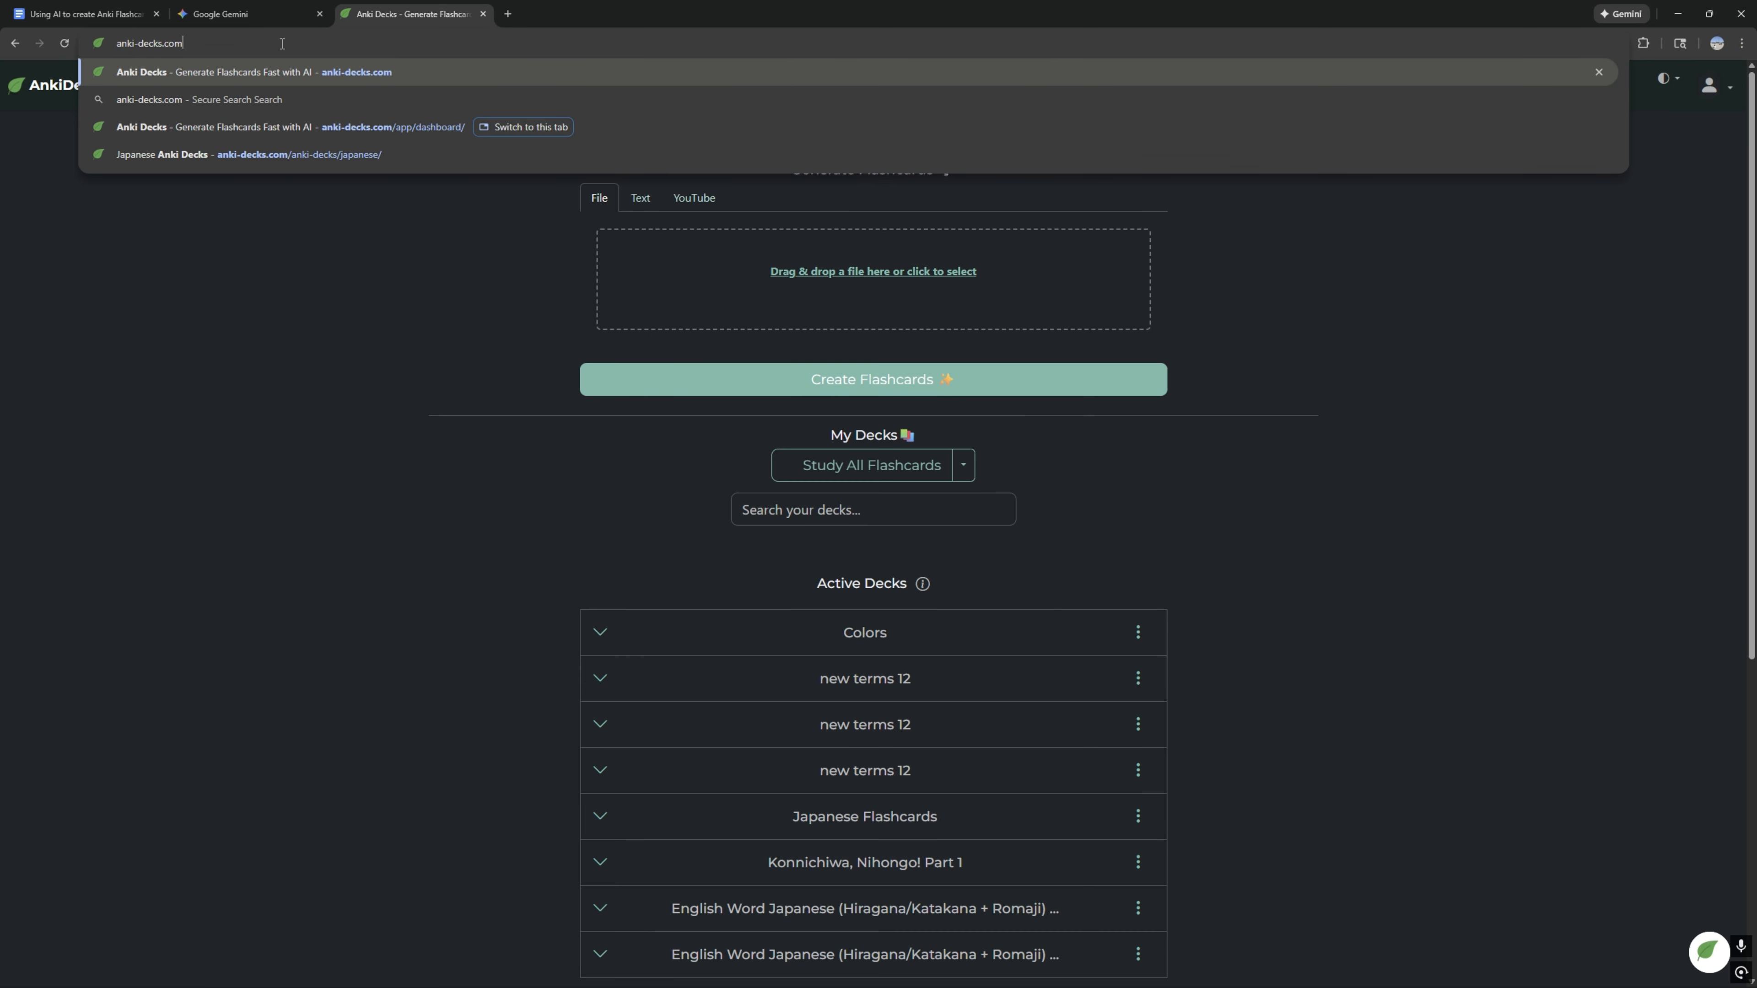
key("Return")
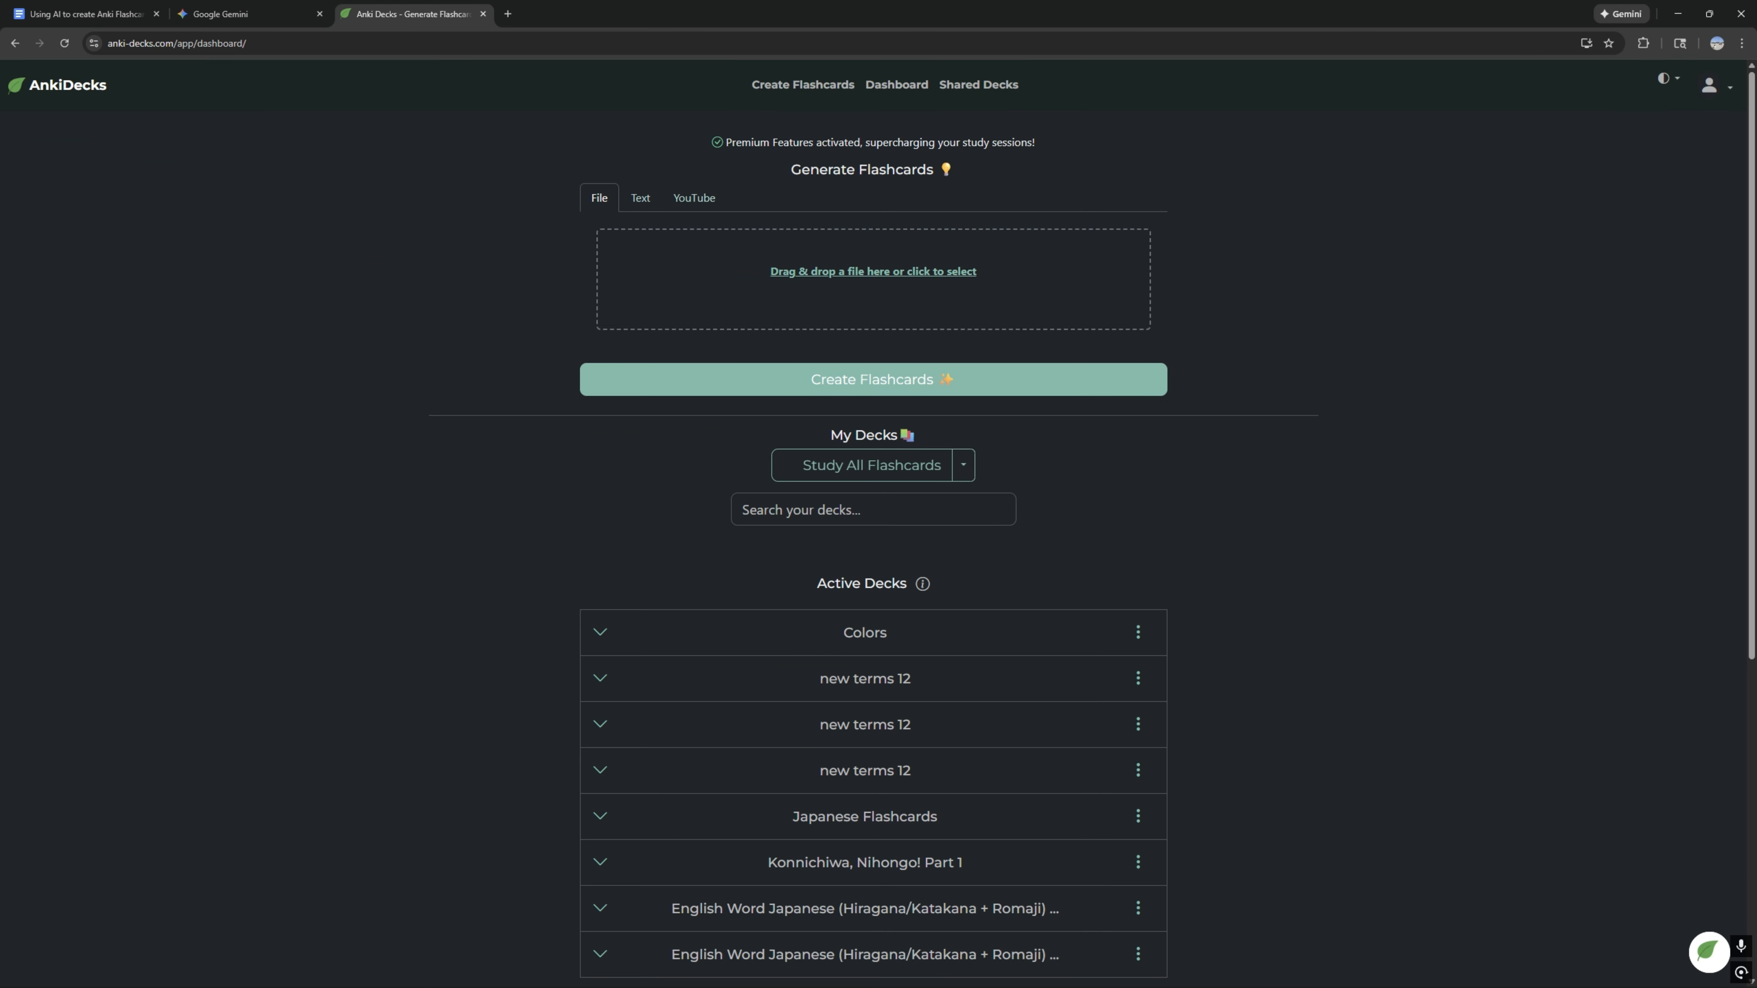
Step: Upload Book1.xlsx from the Flashcard Stuff folder as the flashcard source and start creating flashcards from it
left_click_drag(1756, 228, 1063, 370)
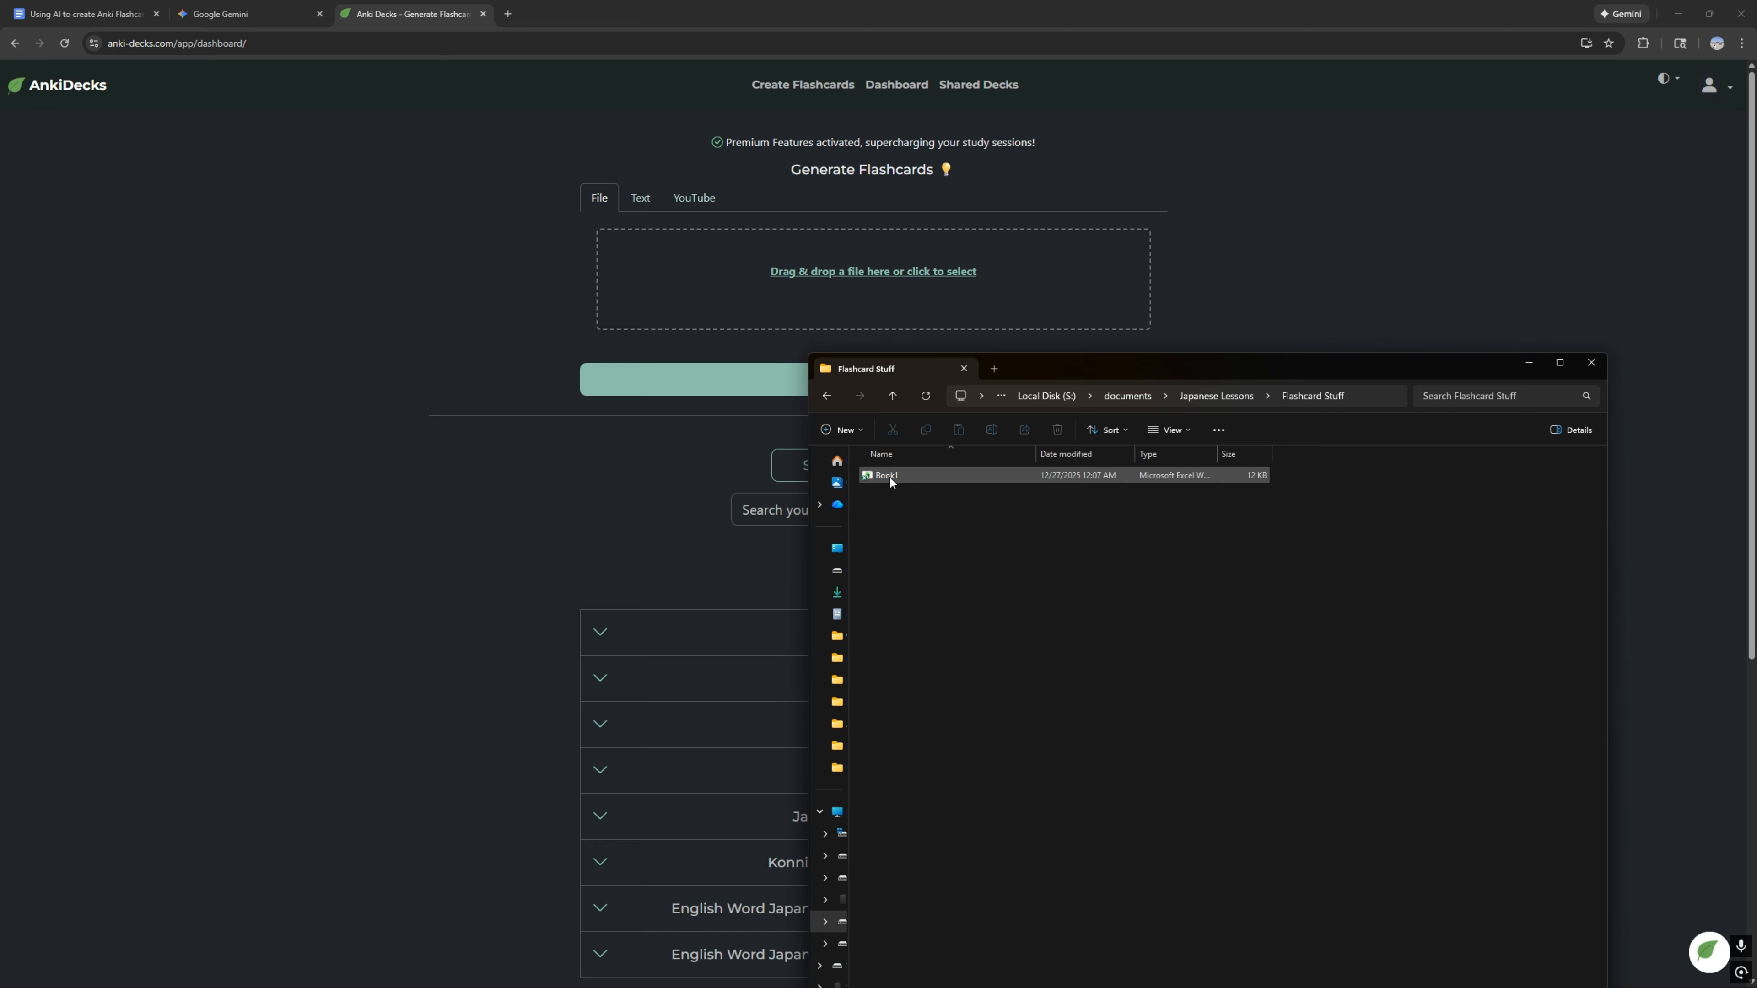
left_click_drag(890, 476, 871, 264)
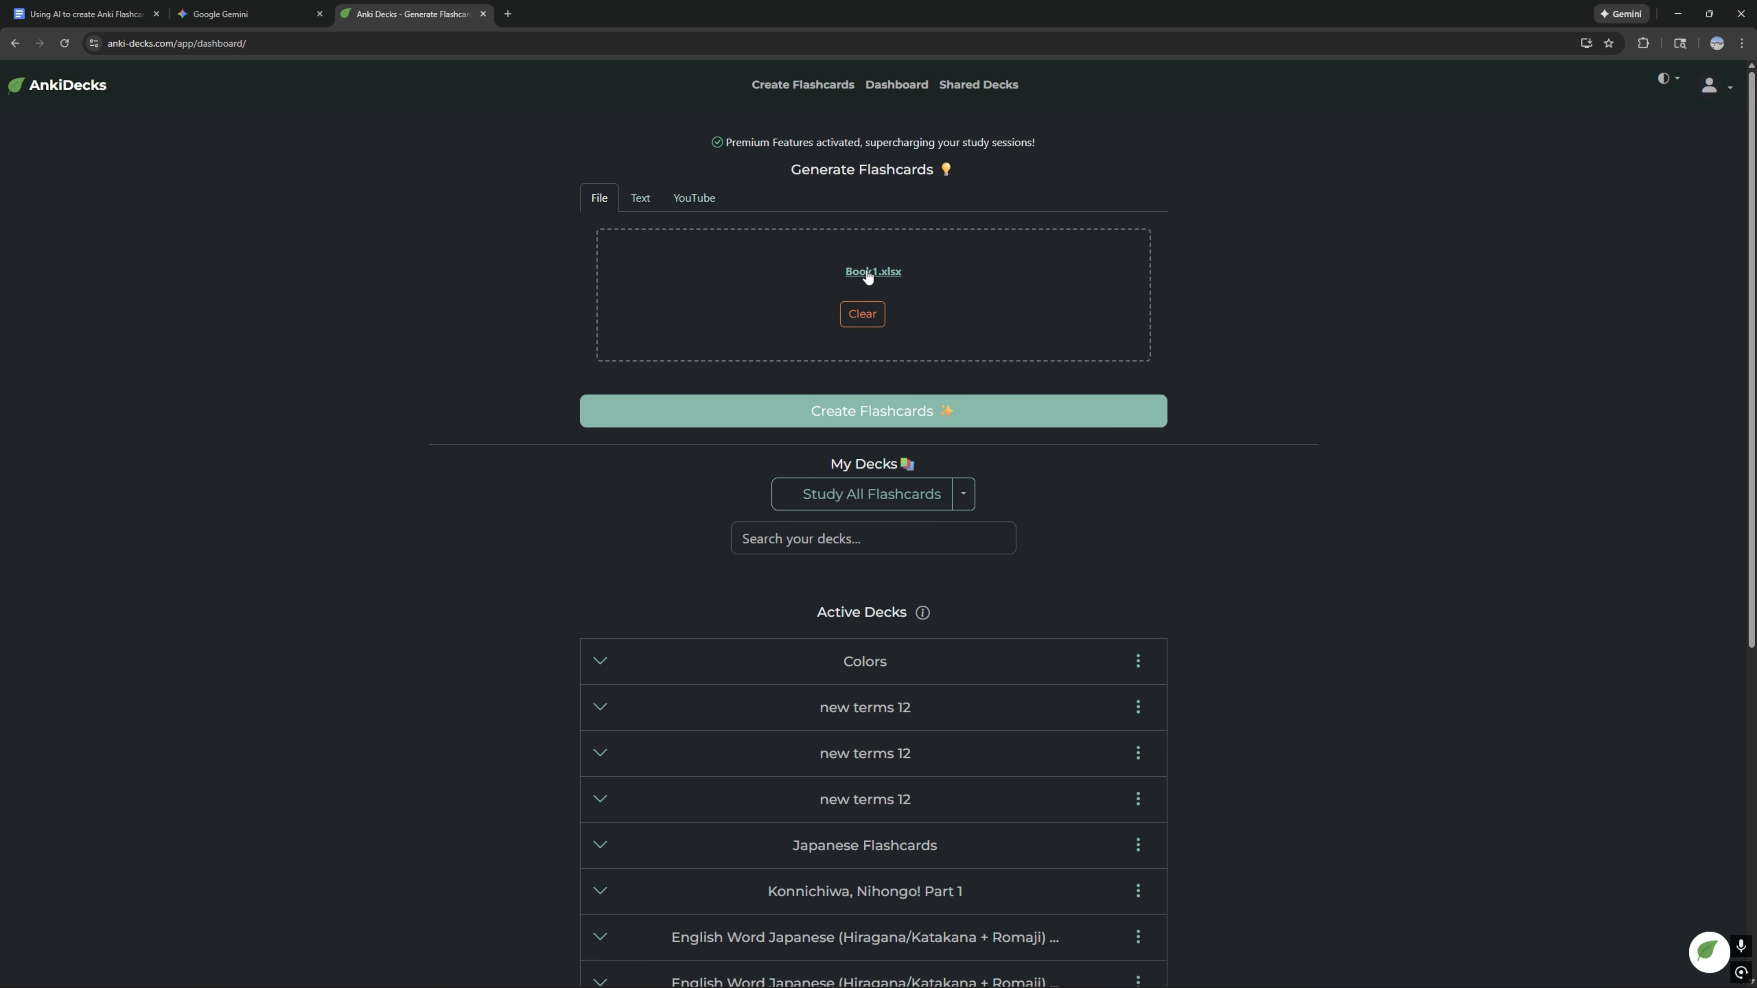
left_click(839, 410)
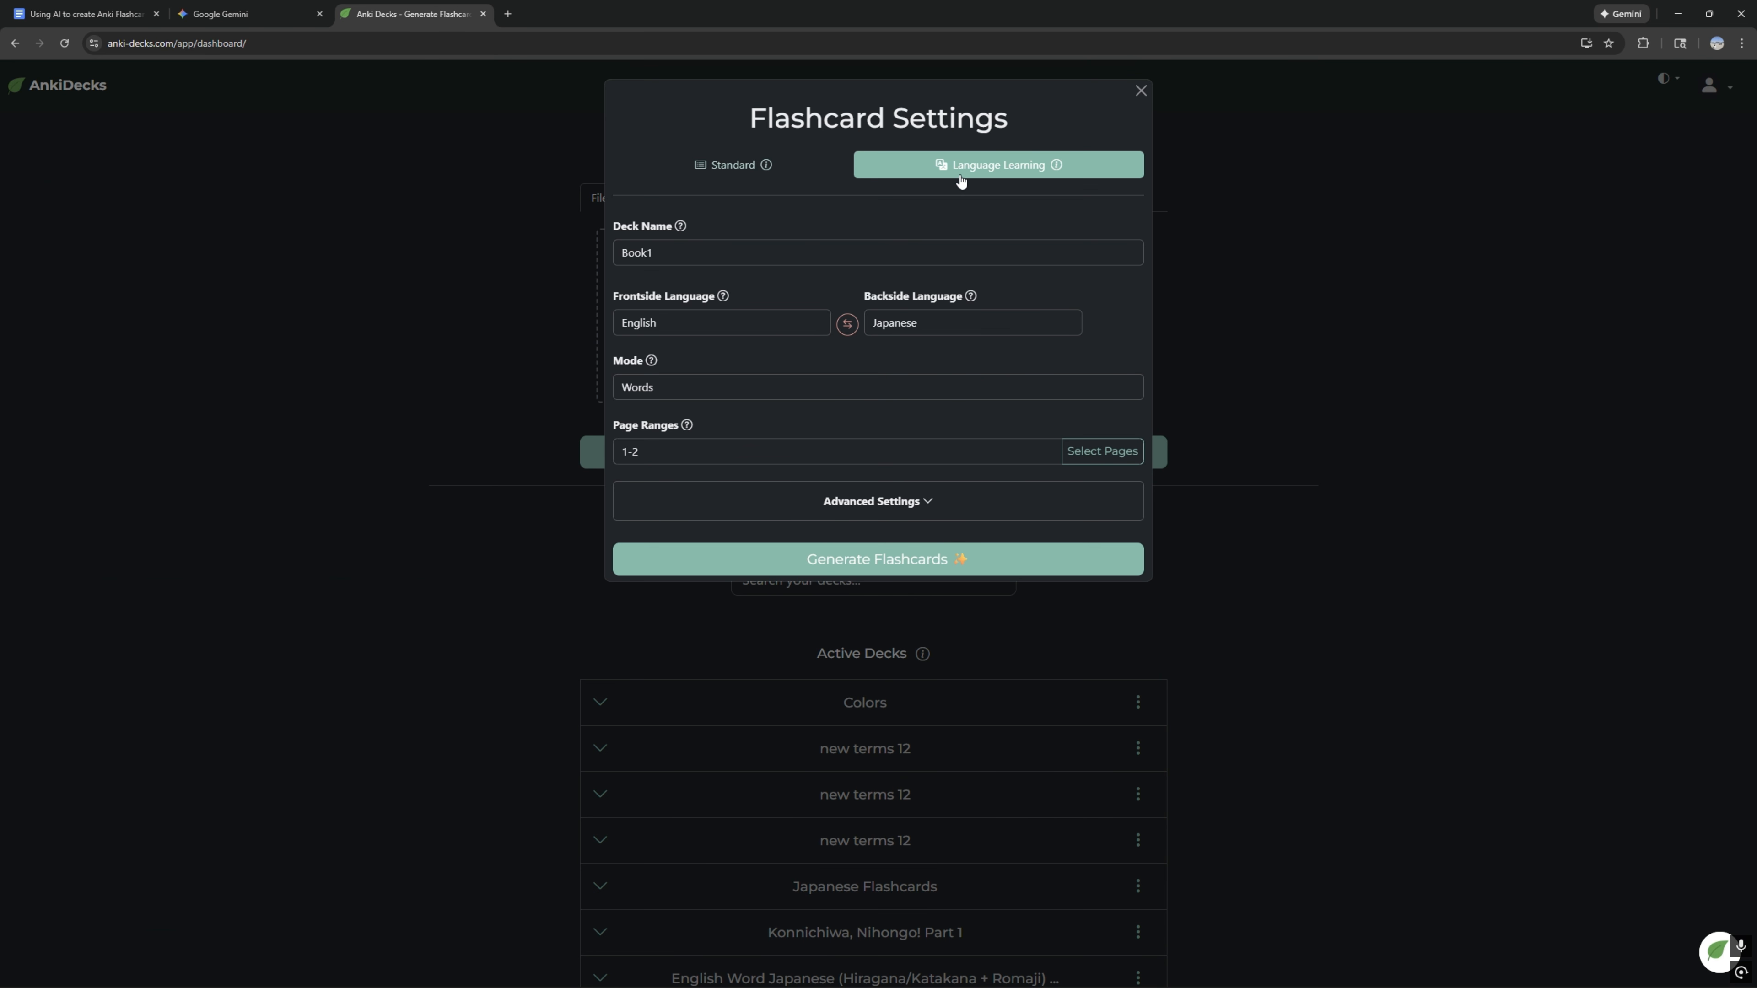
Step: Name the new deck "Japanese Terms" and keep its mode on Words
left_click(699, 243)
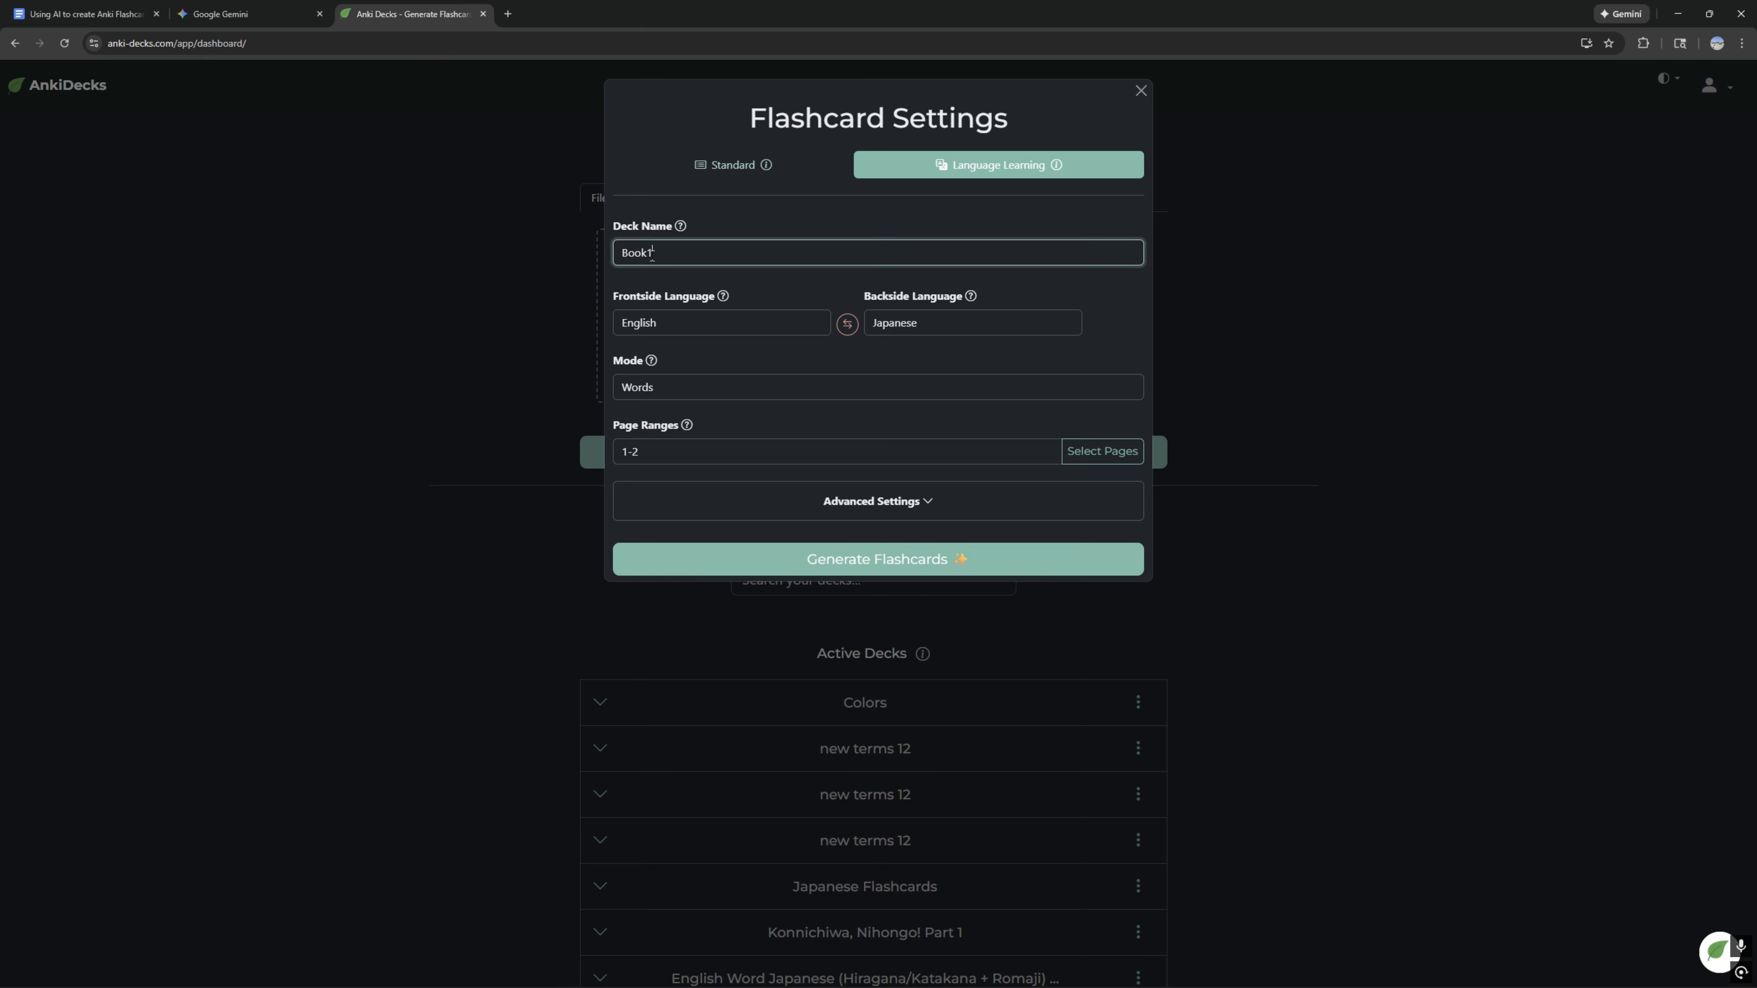
key("ctrl+a")
type("Japanese Terms")
left_click(697, 390)
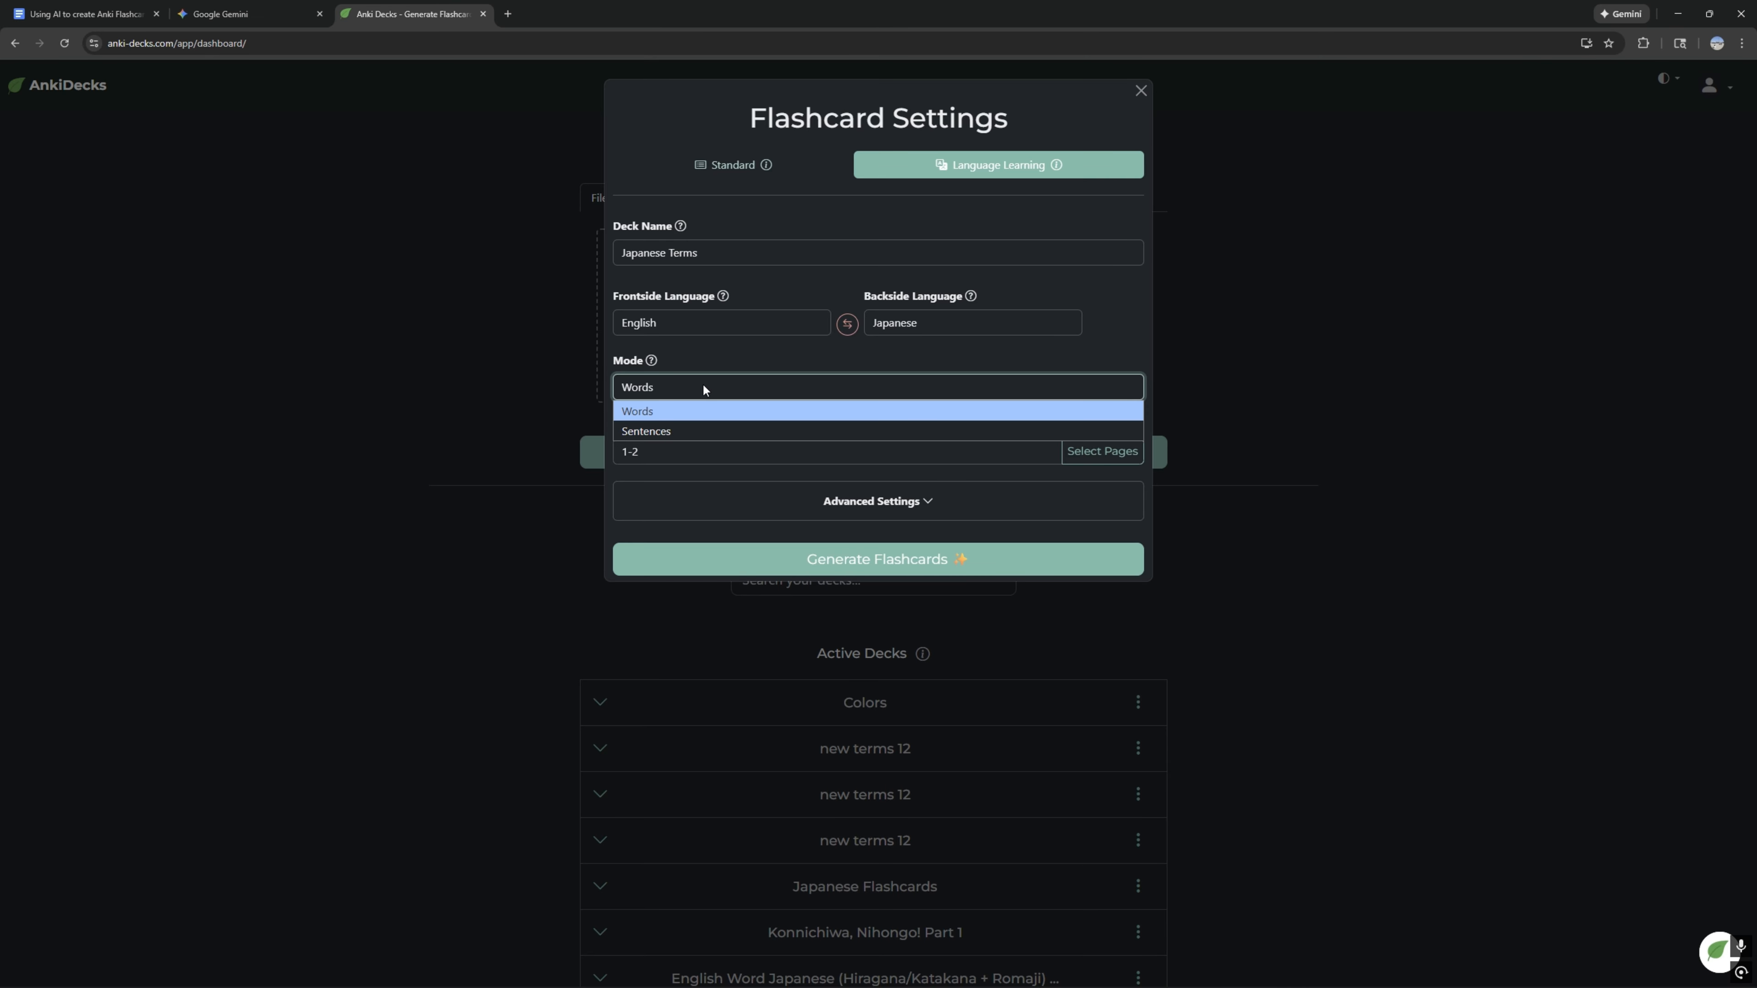
left_click(697, 389)
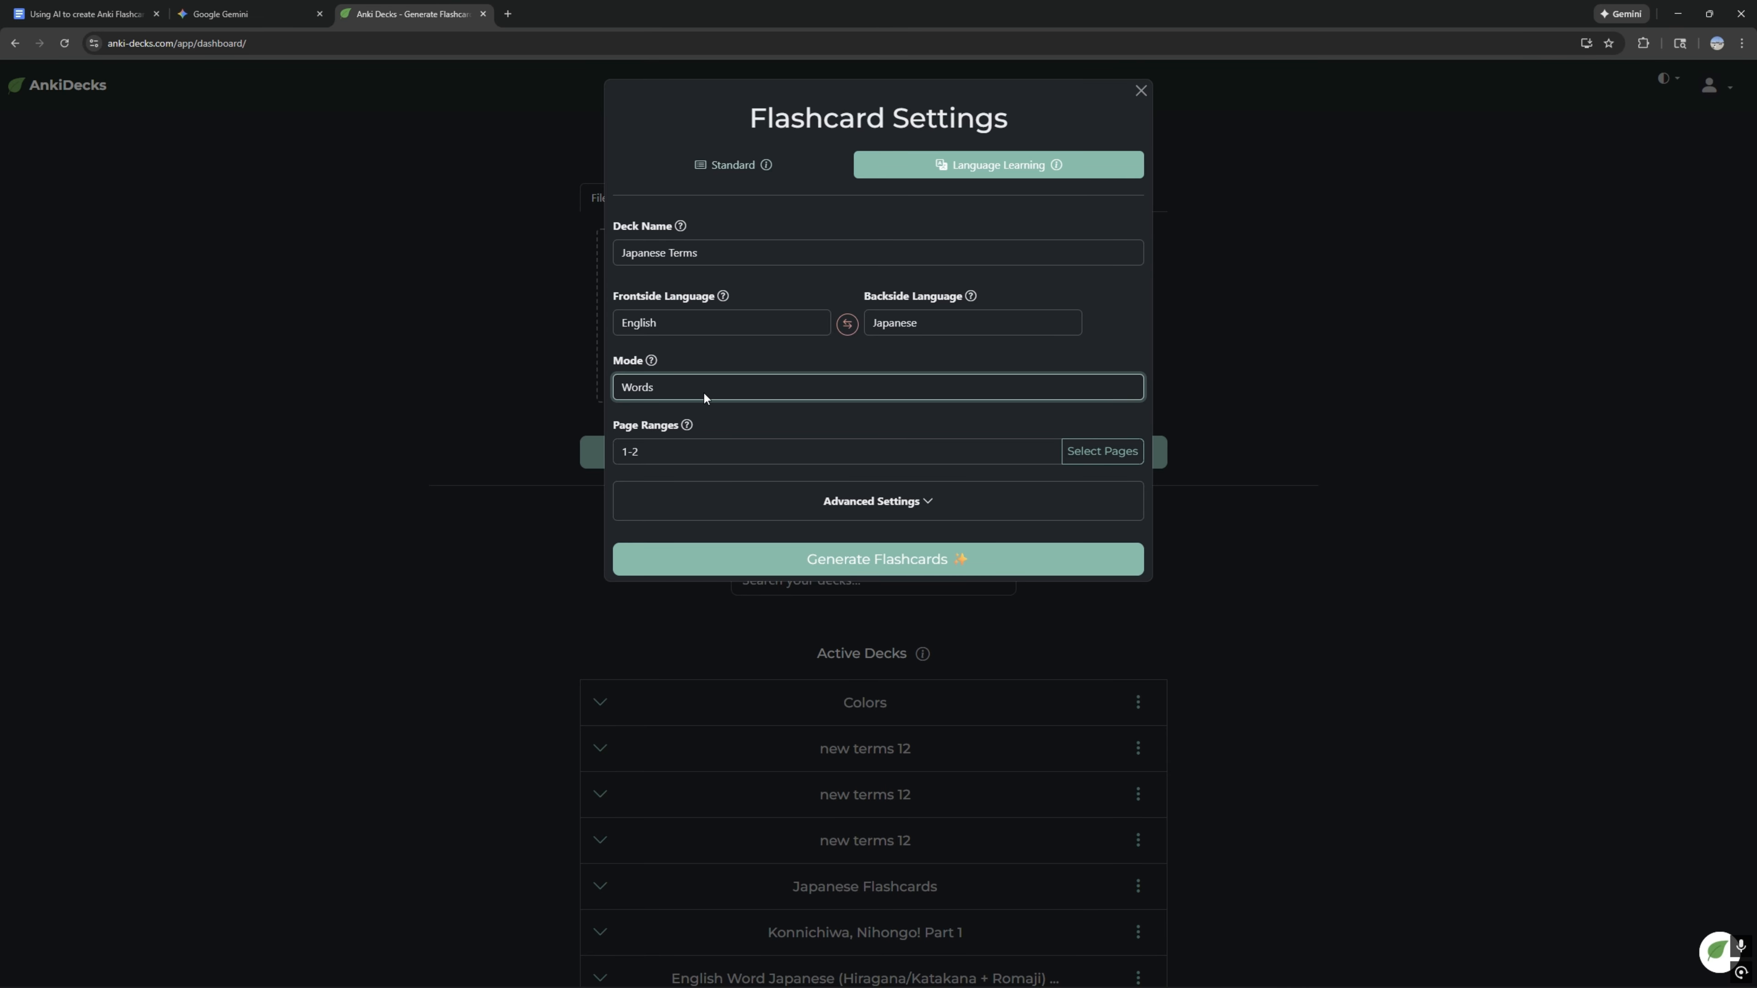
left_click(685, 454)
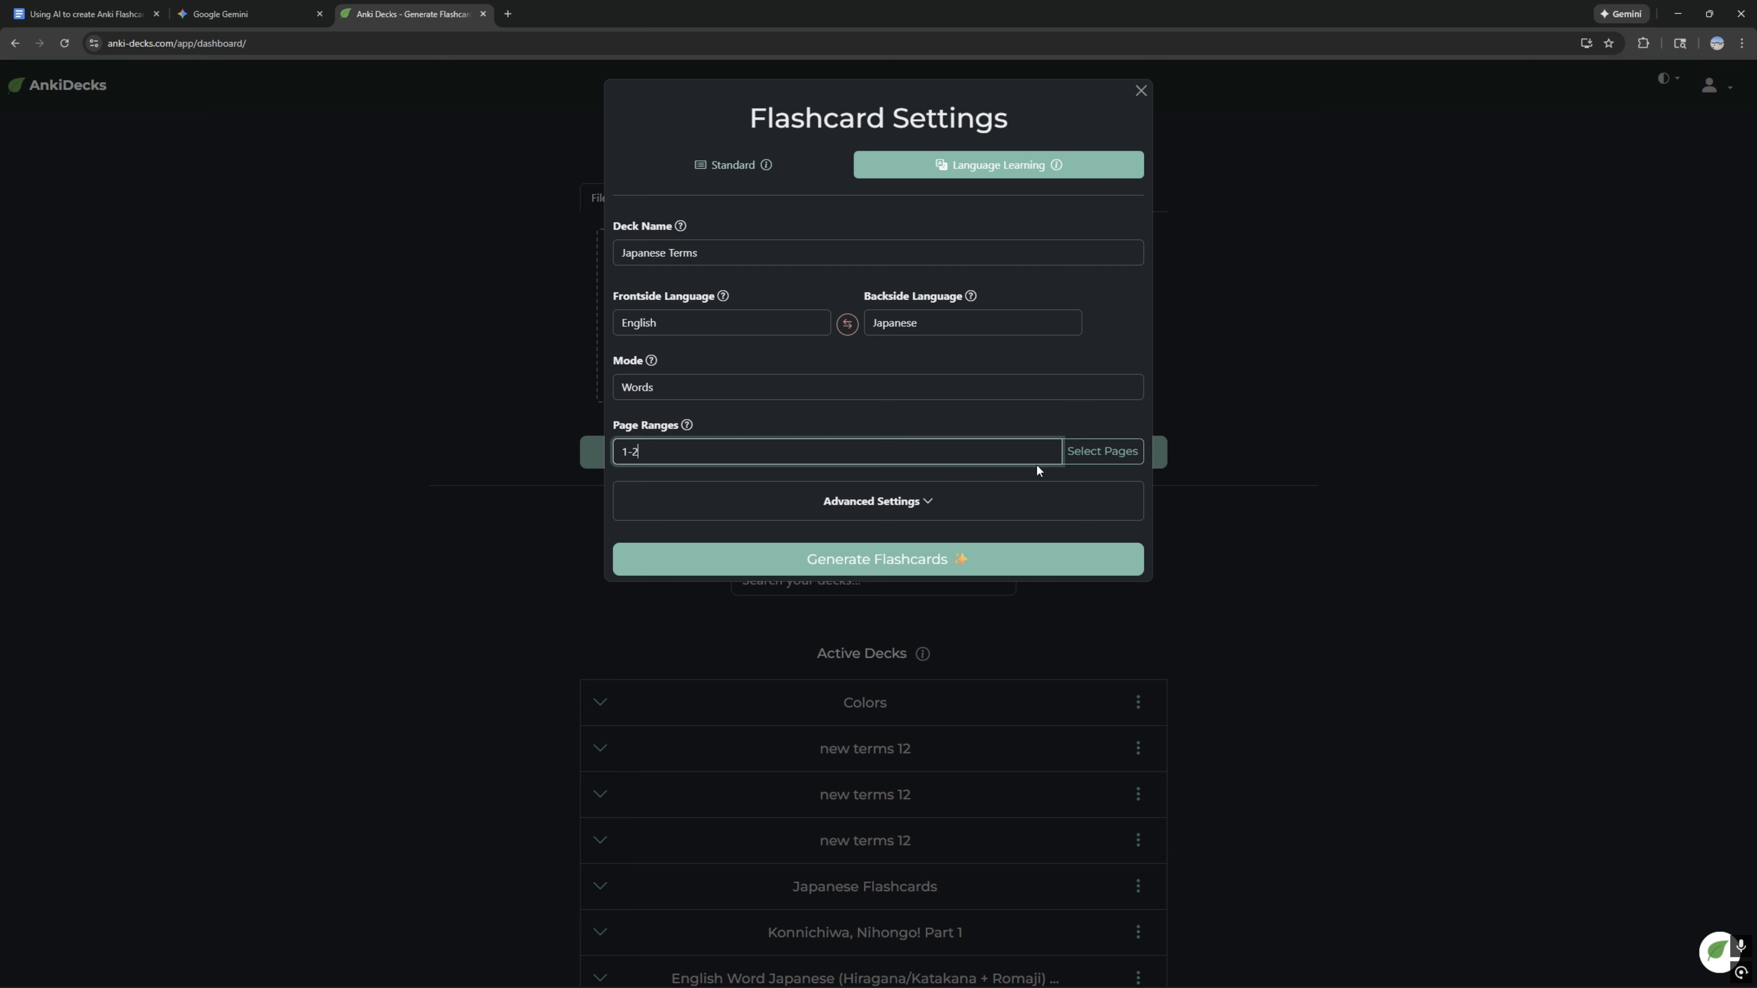
Step: Set the deck visibility to Private in the advanced settings and generate the flashcards
left_click(928, 503)
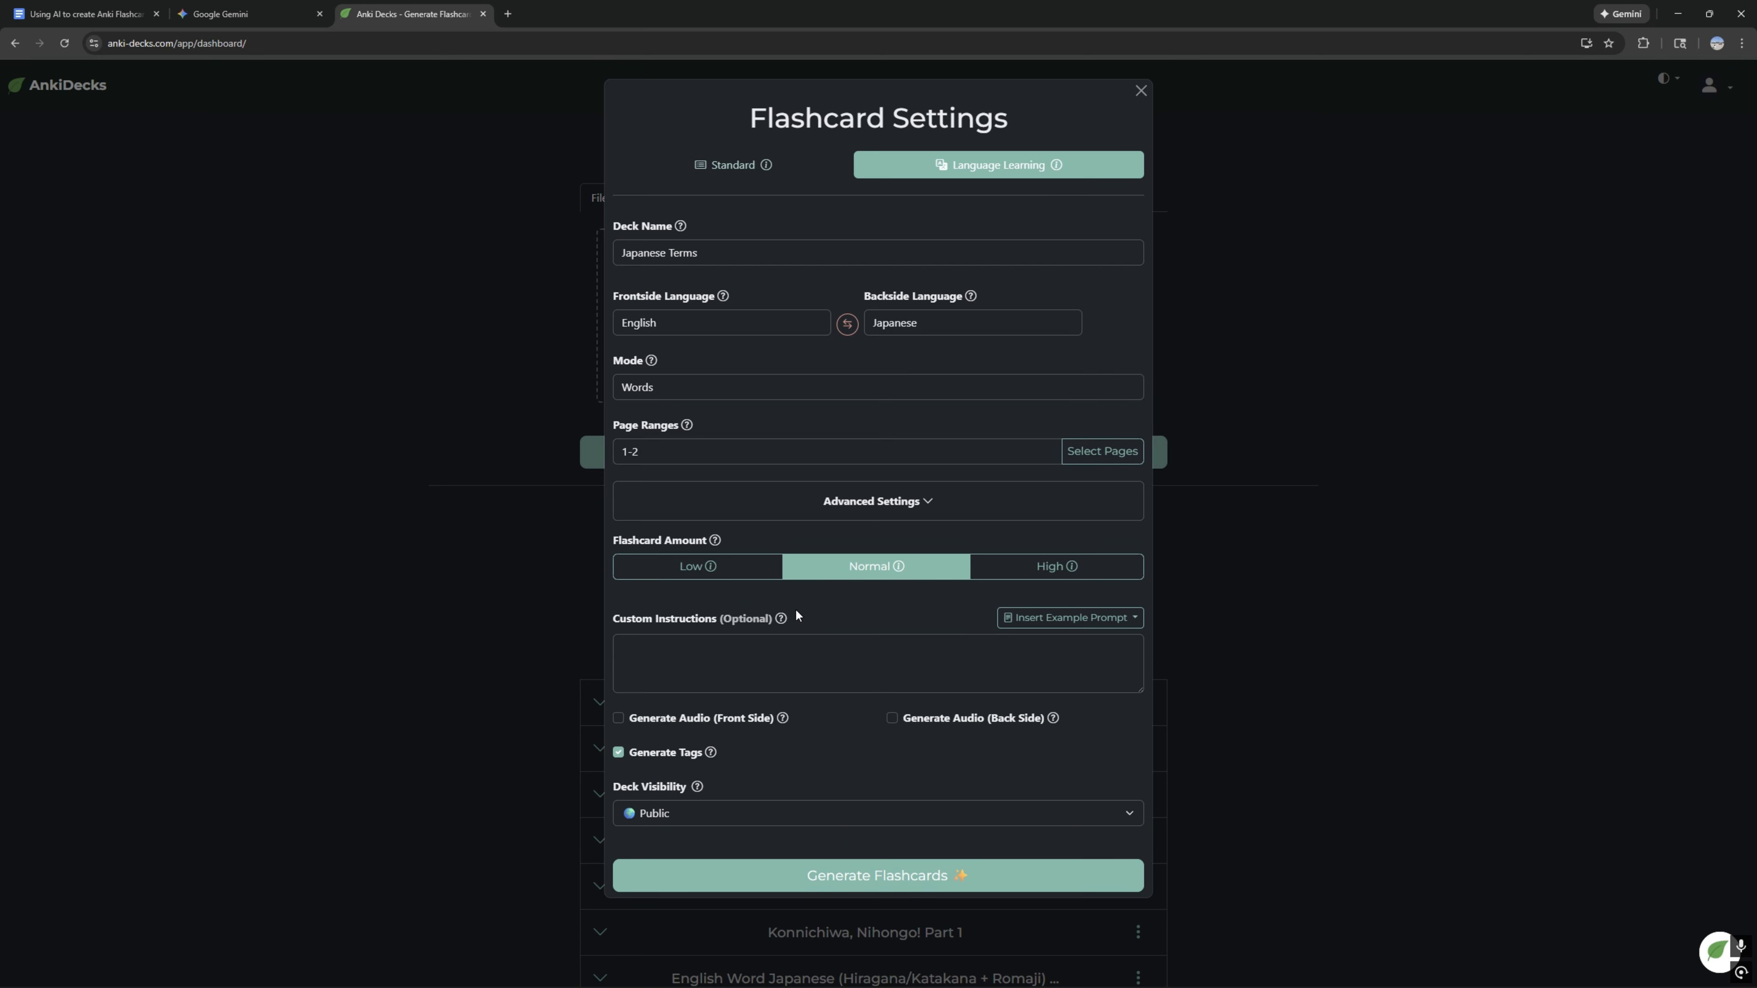
left_click(711, 818)
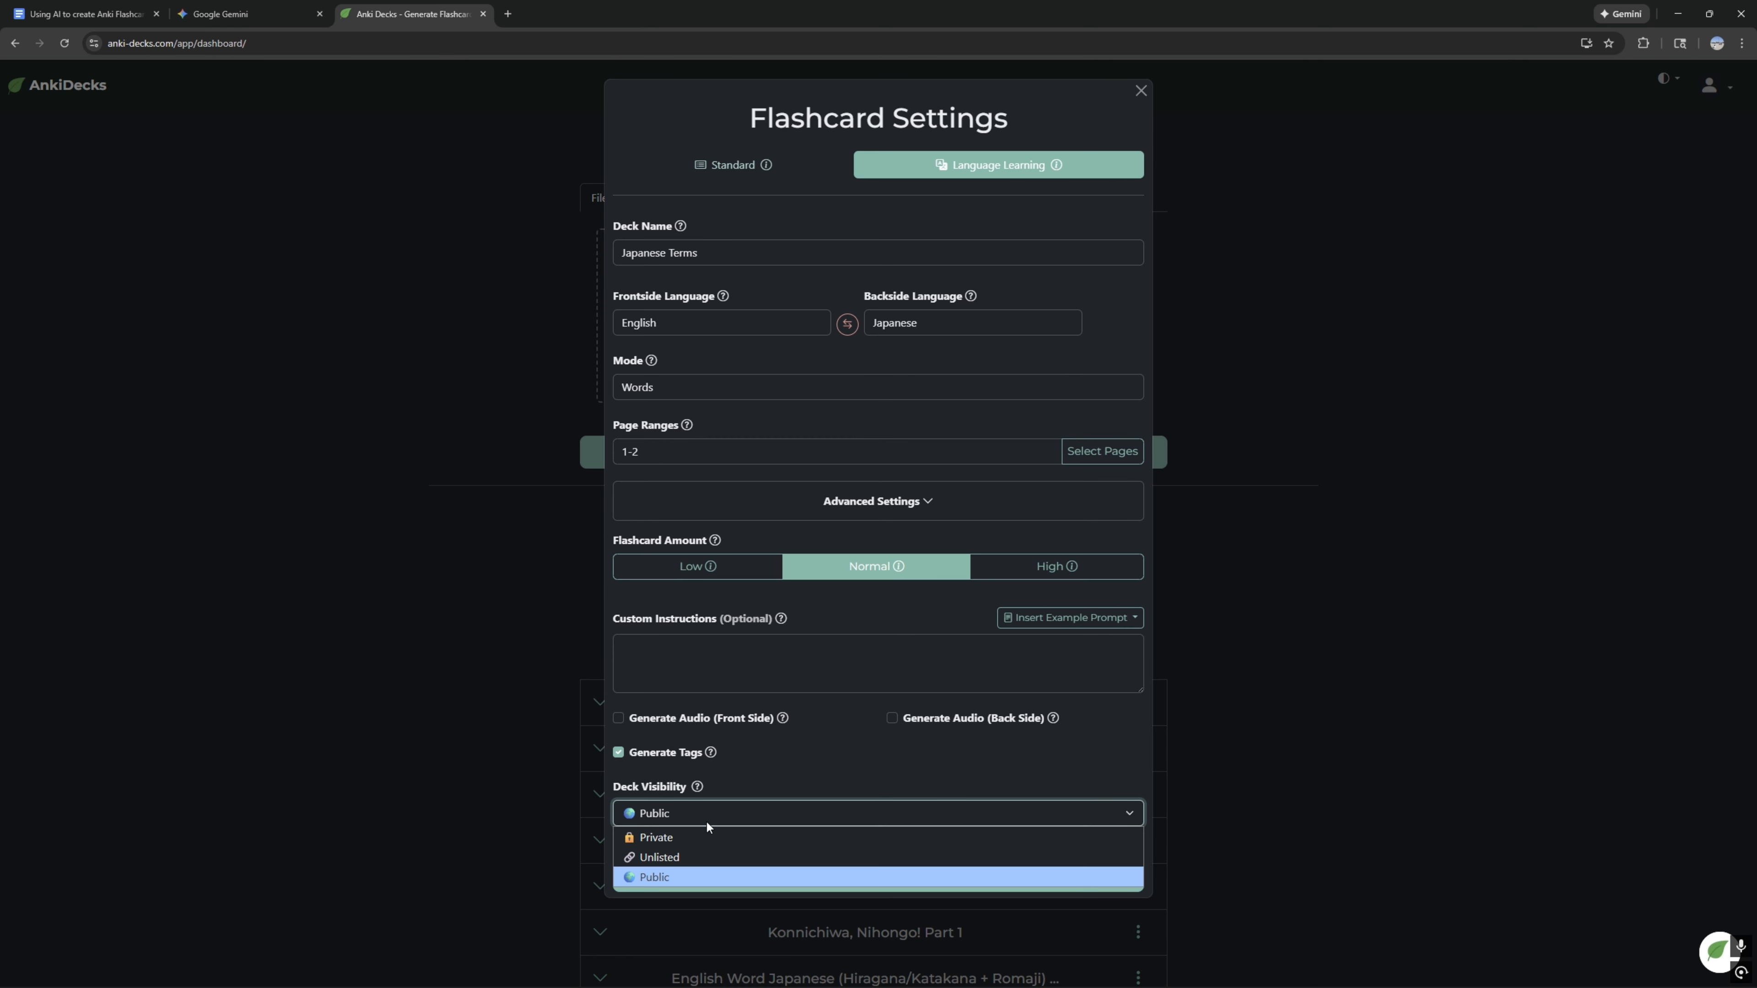
left_click(682, 835)
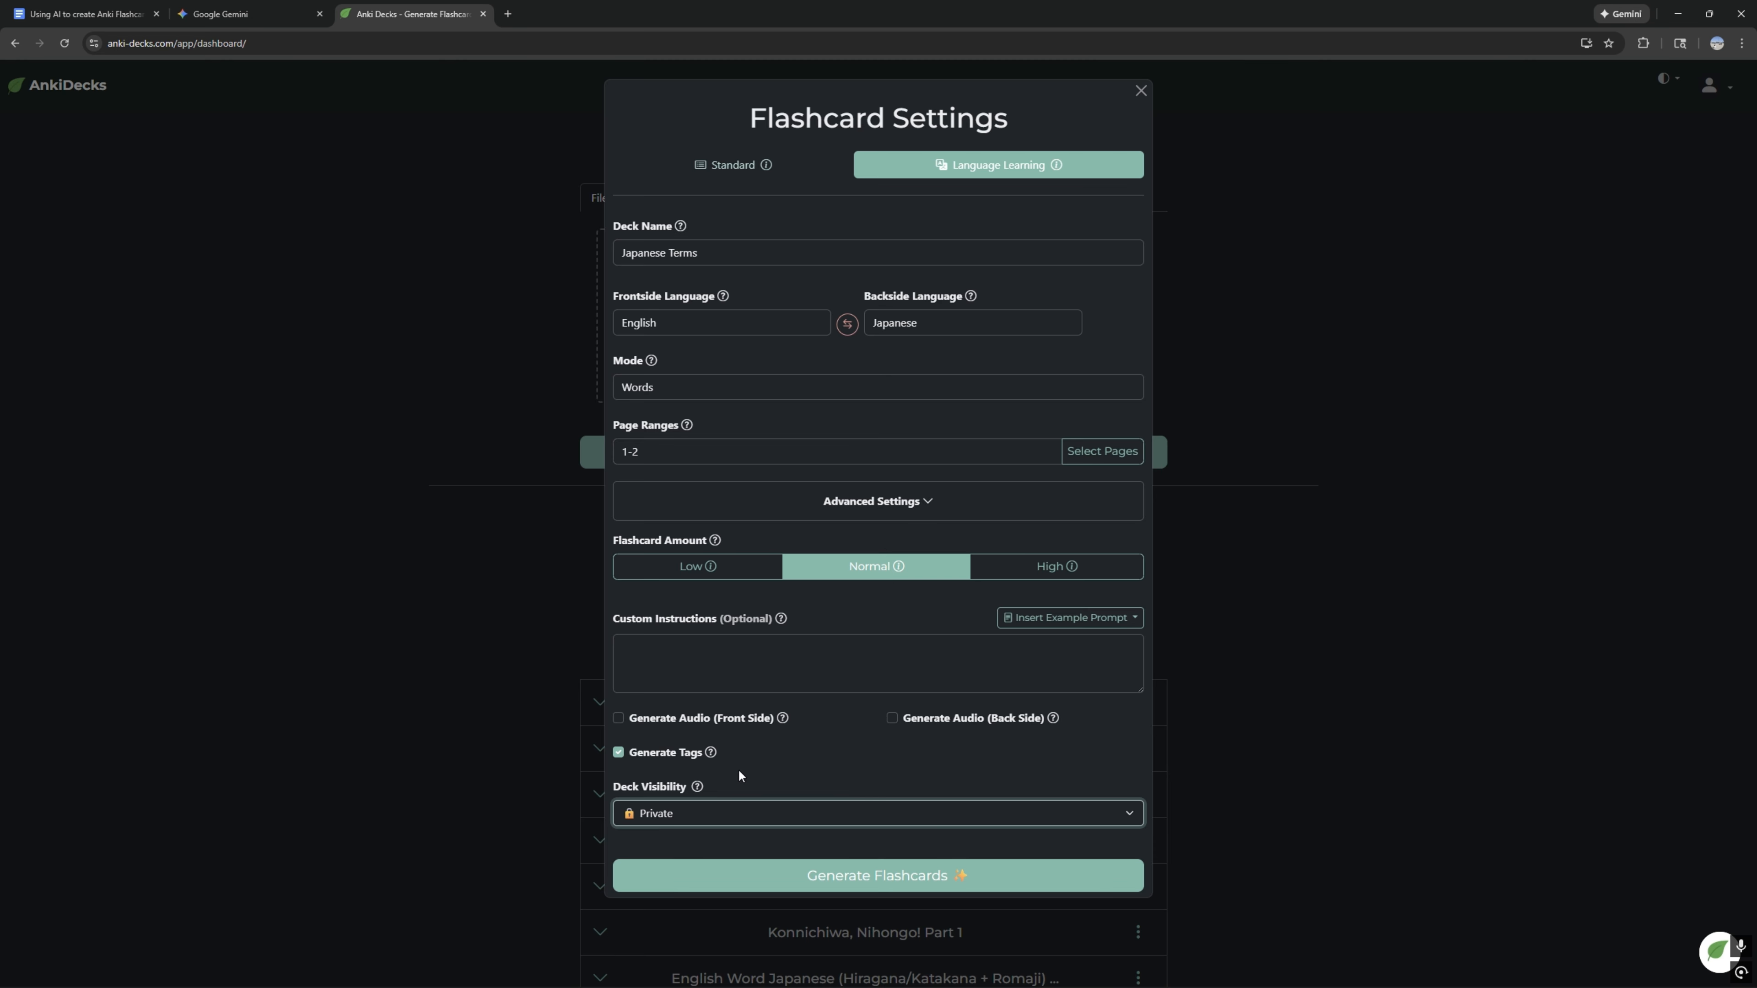
left_click(868, 875)
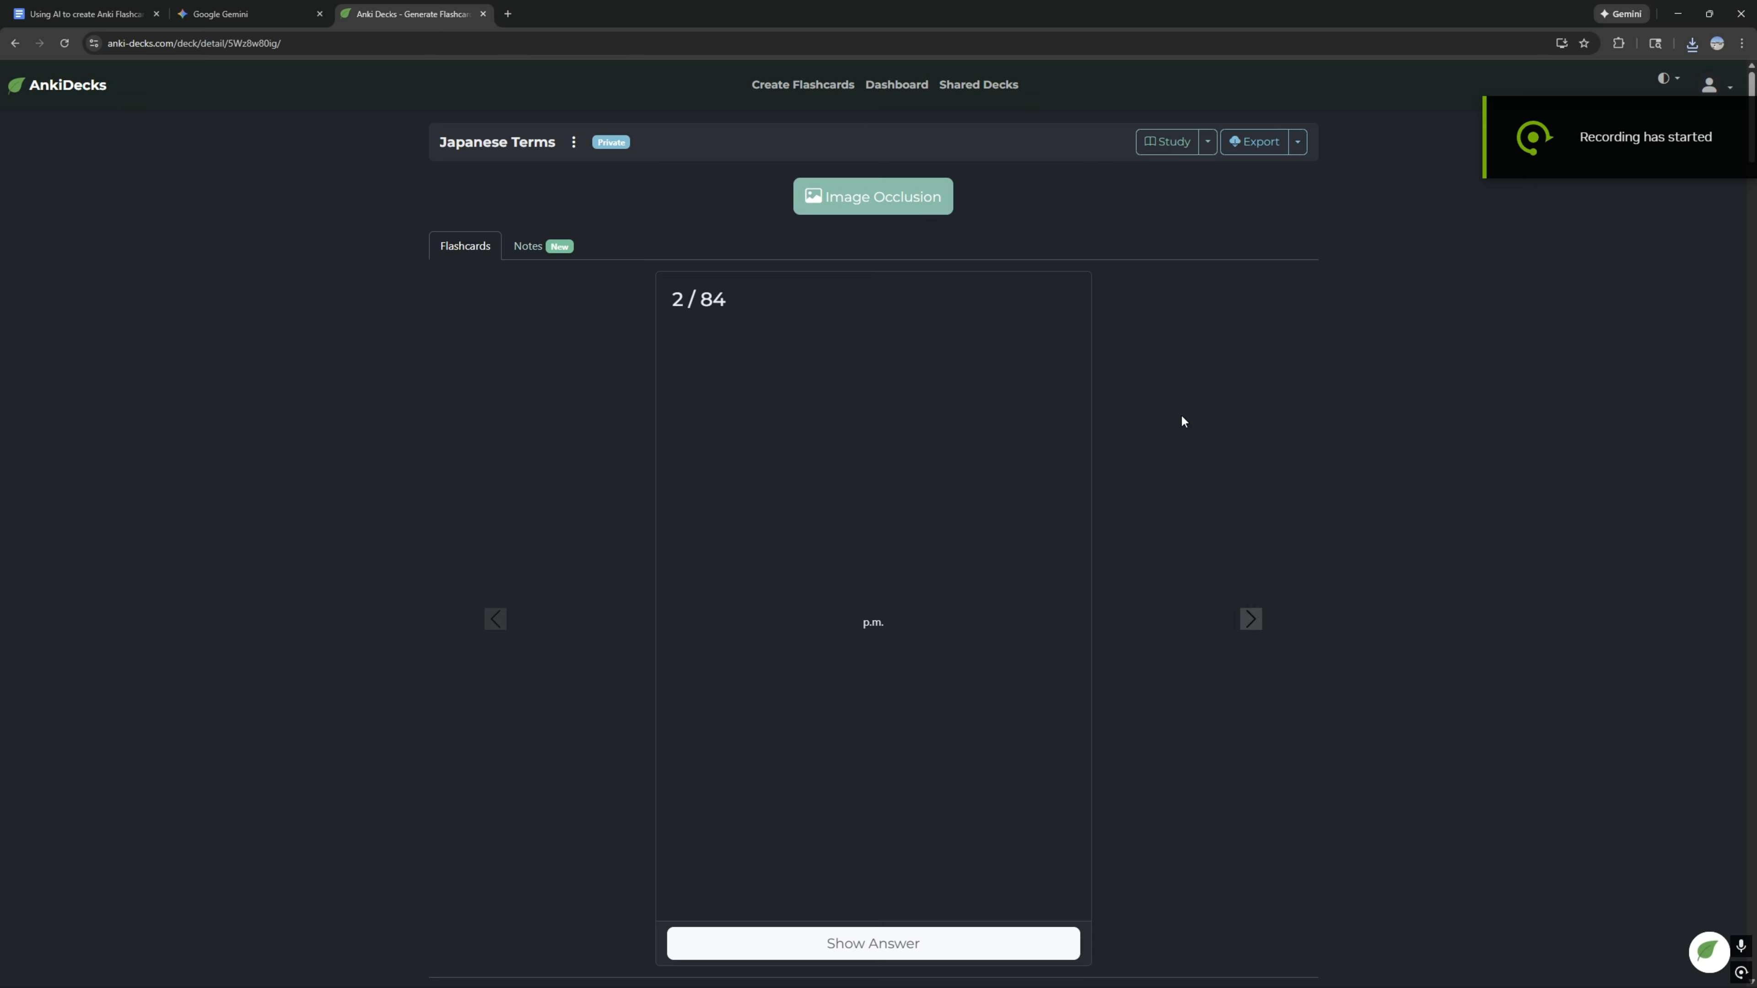
Step: Look over the generated cards and export the deck to Anki, saving it over the existing Japanese Terms package in Flashcard Stuff
scroll(623, 587, "down", 9)
scroll(708, 588, "down", 10)
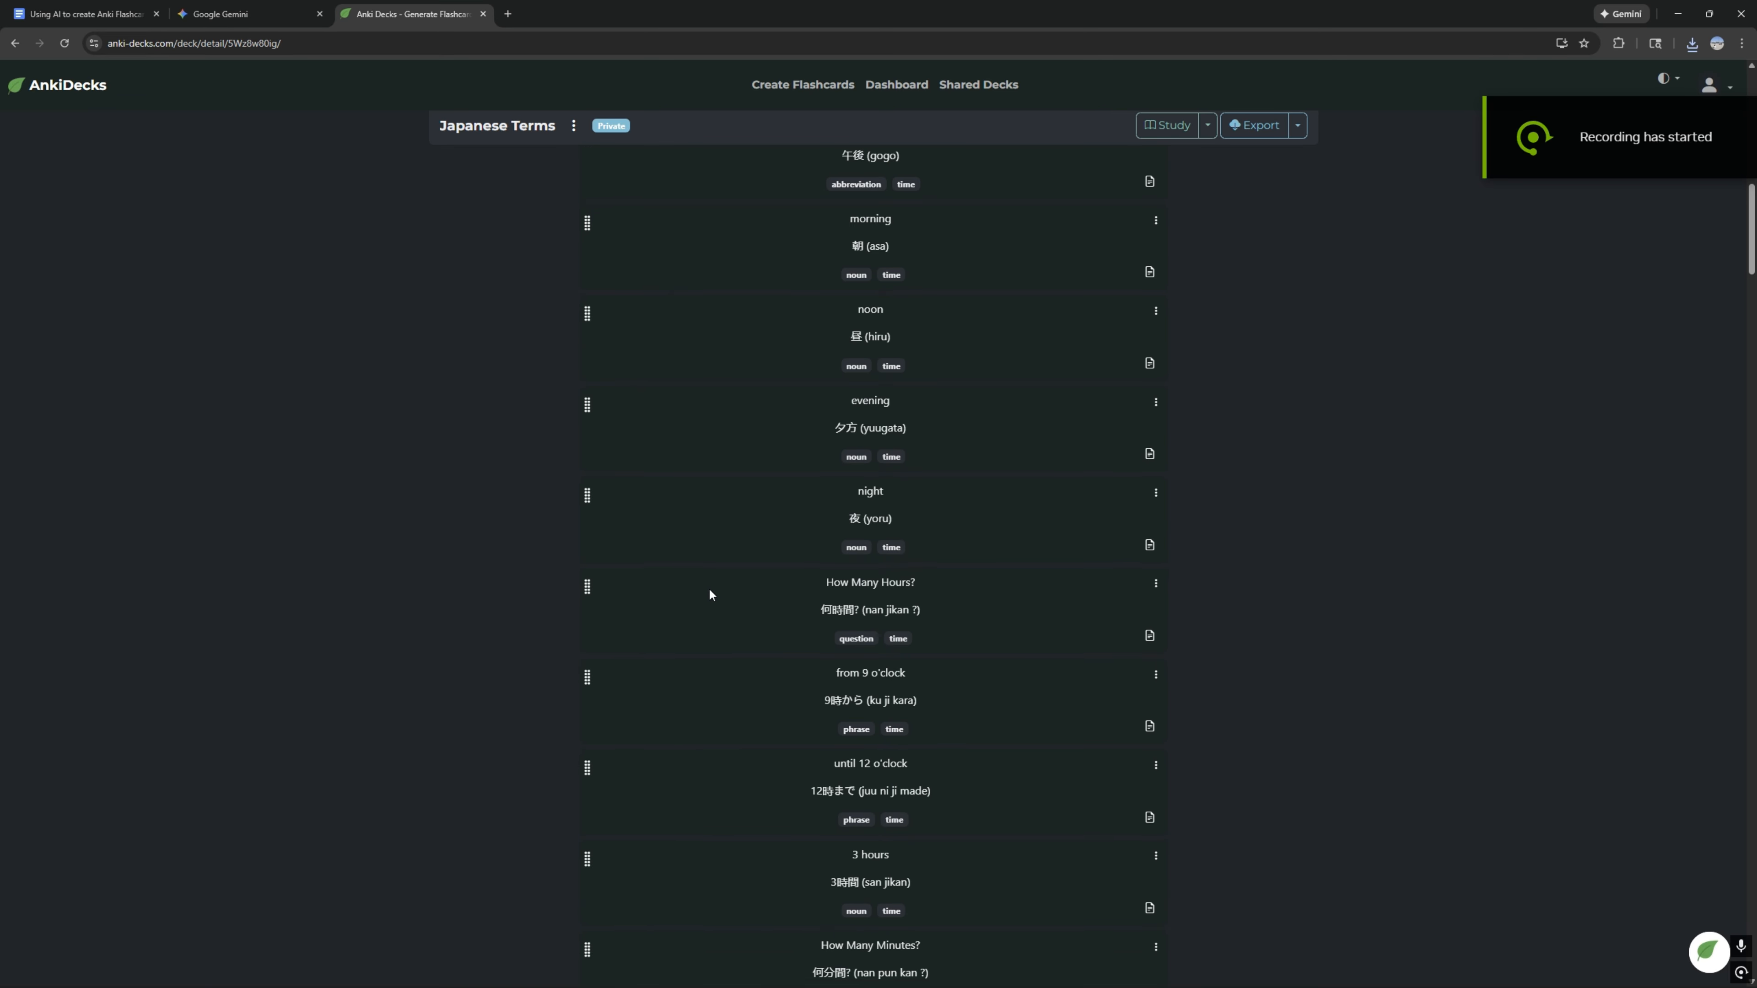
scroll(723, 587, "up", 20)
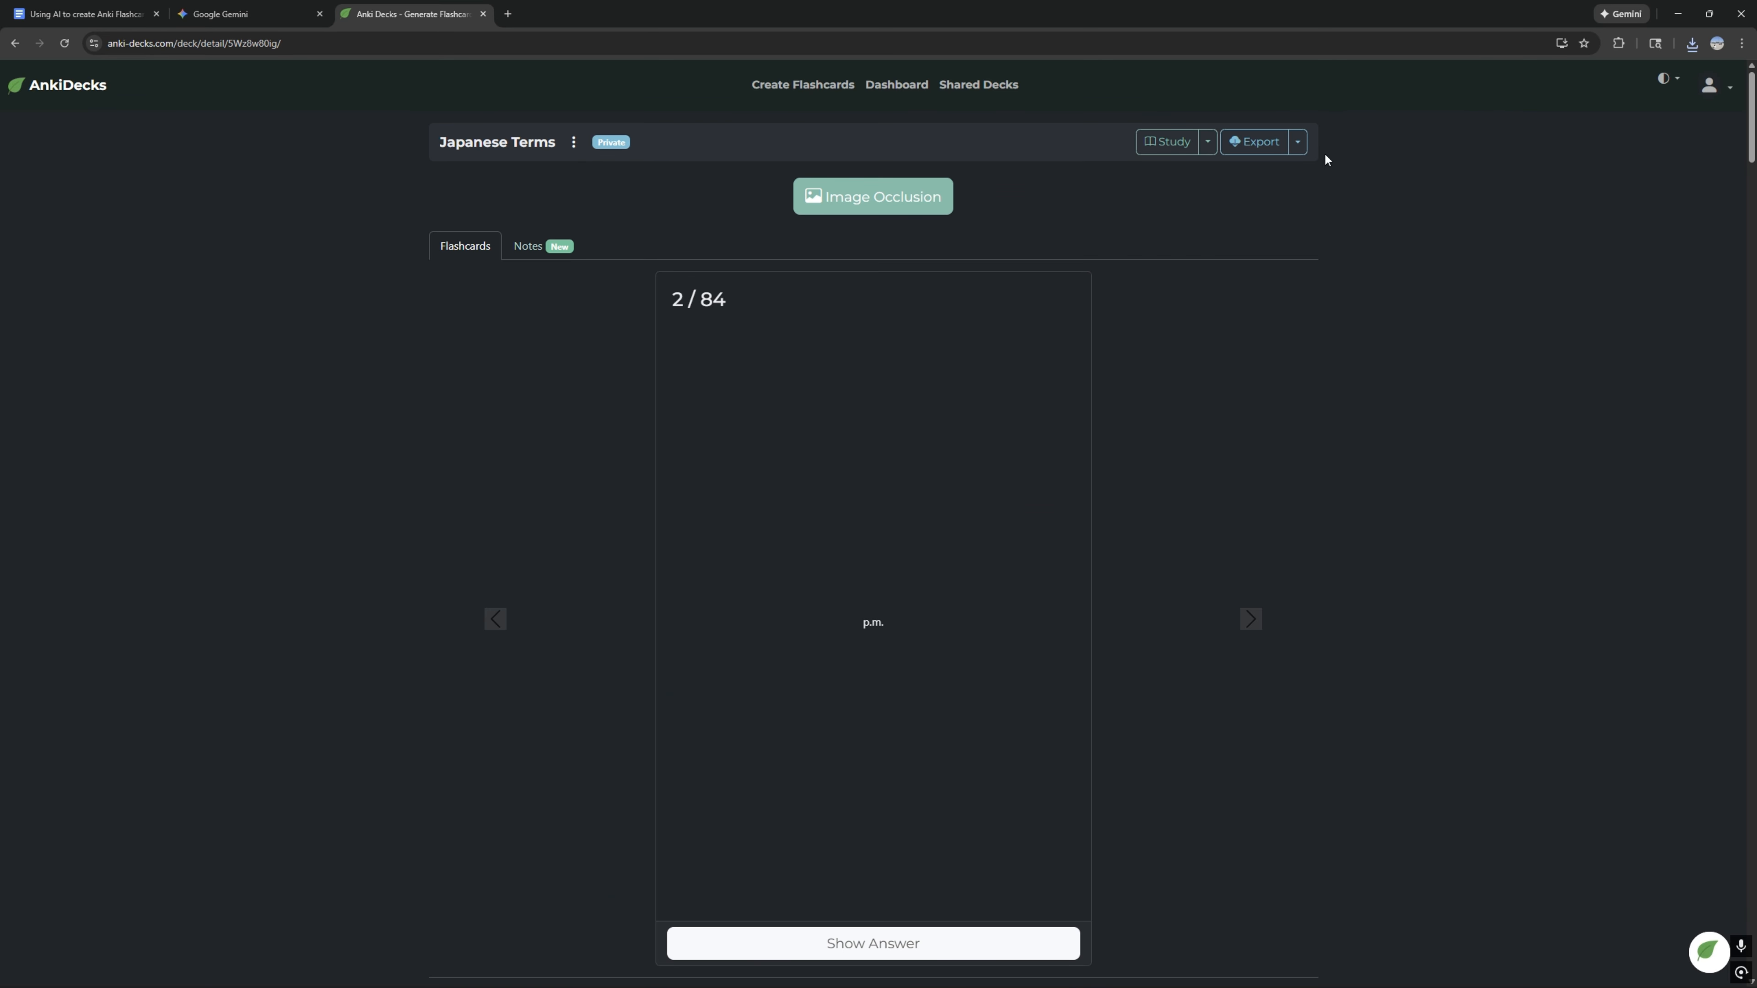
left_click(1297, 141)
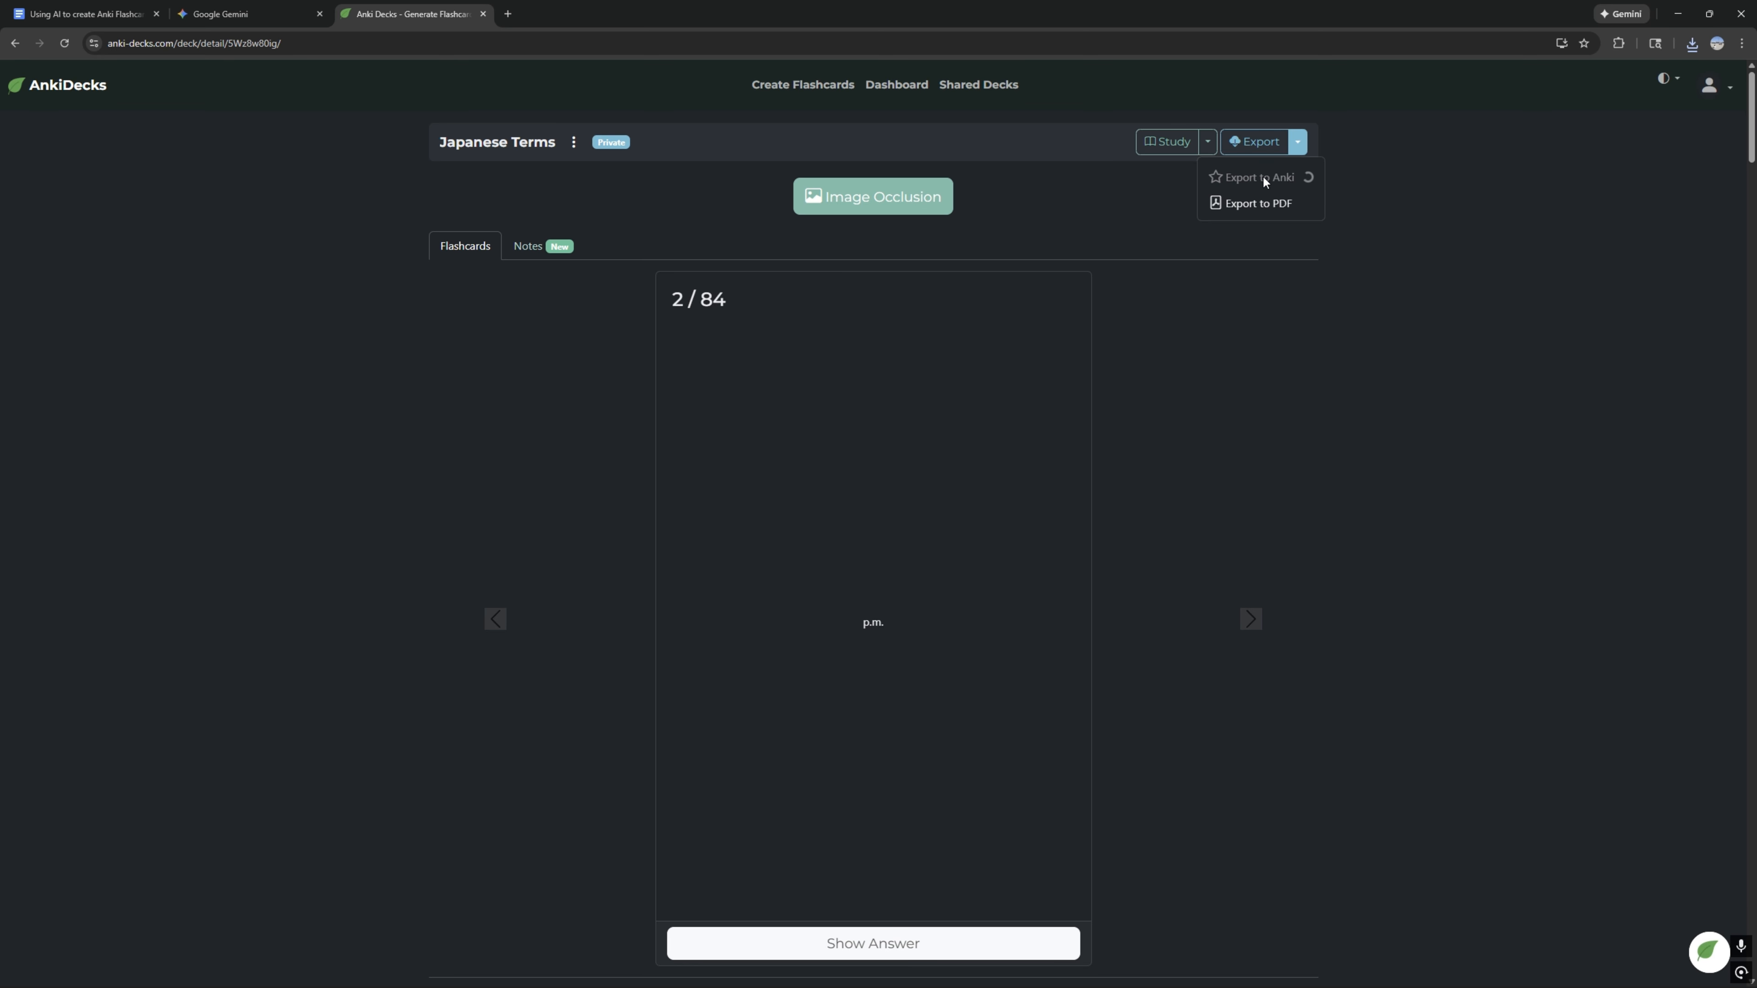
left_click(1263, 178)
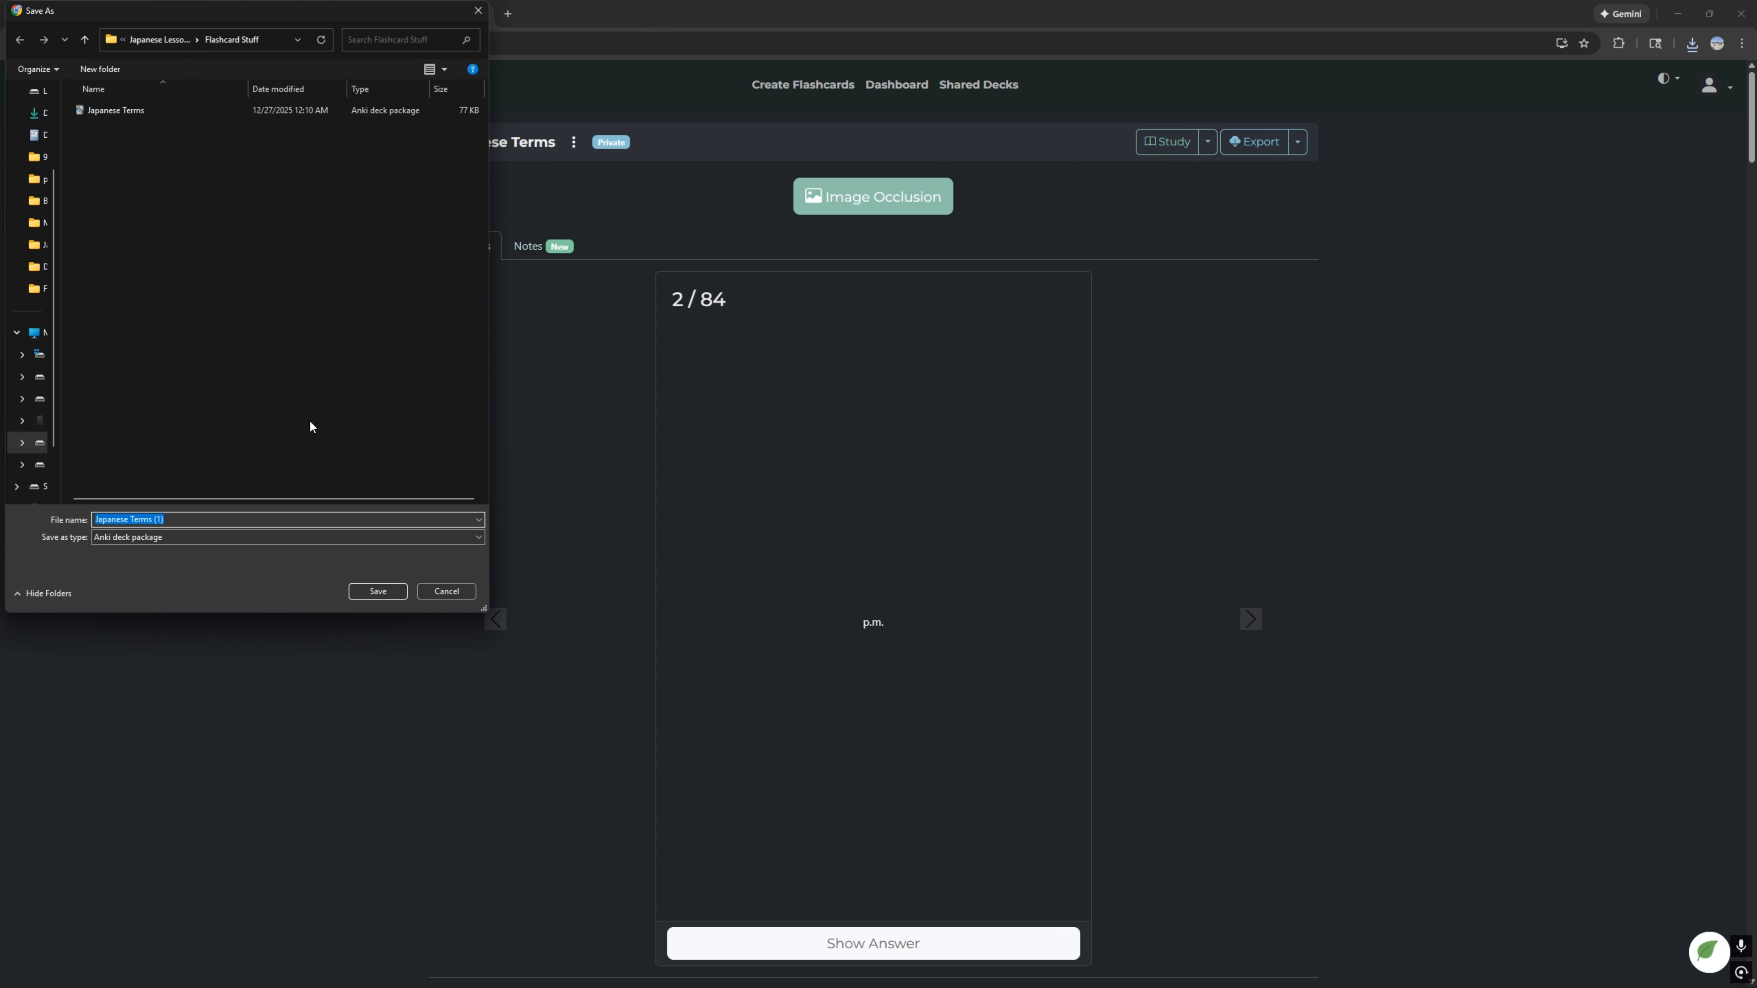
left_click(128, 111)
left_click(374, 592)
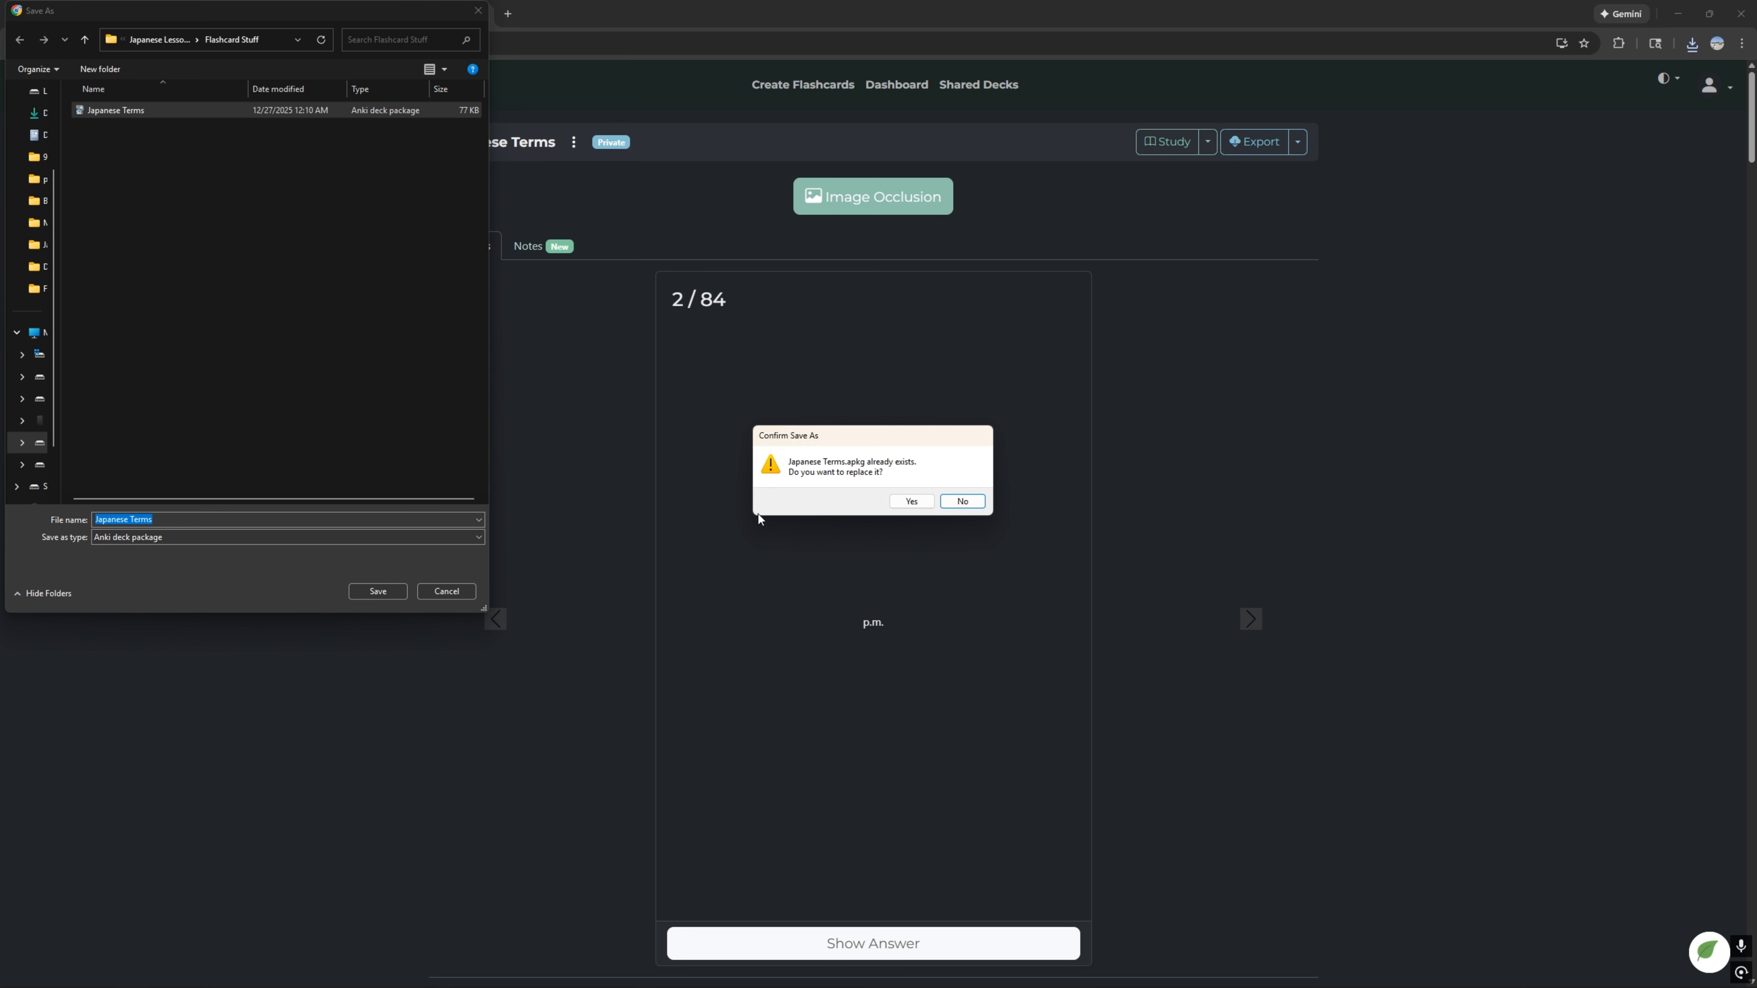
left_click(909, 500)
scroll(1424, 390, "down", 2)
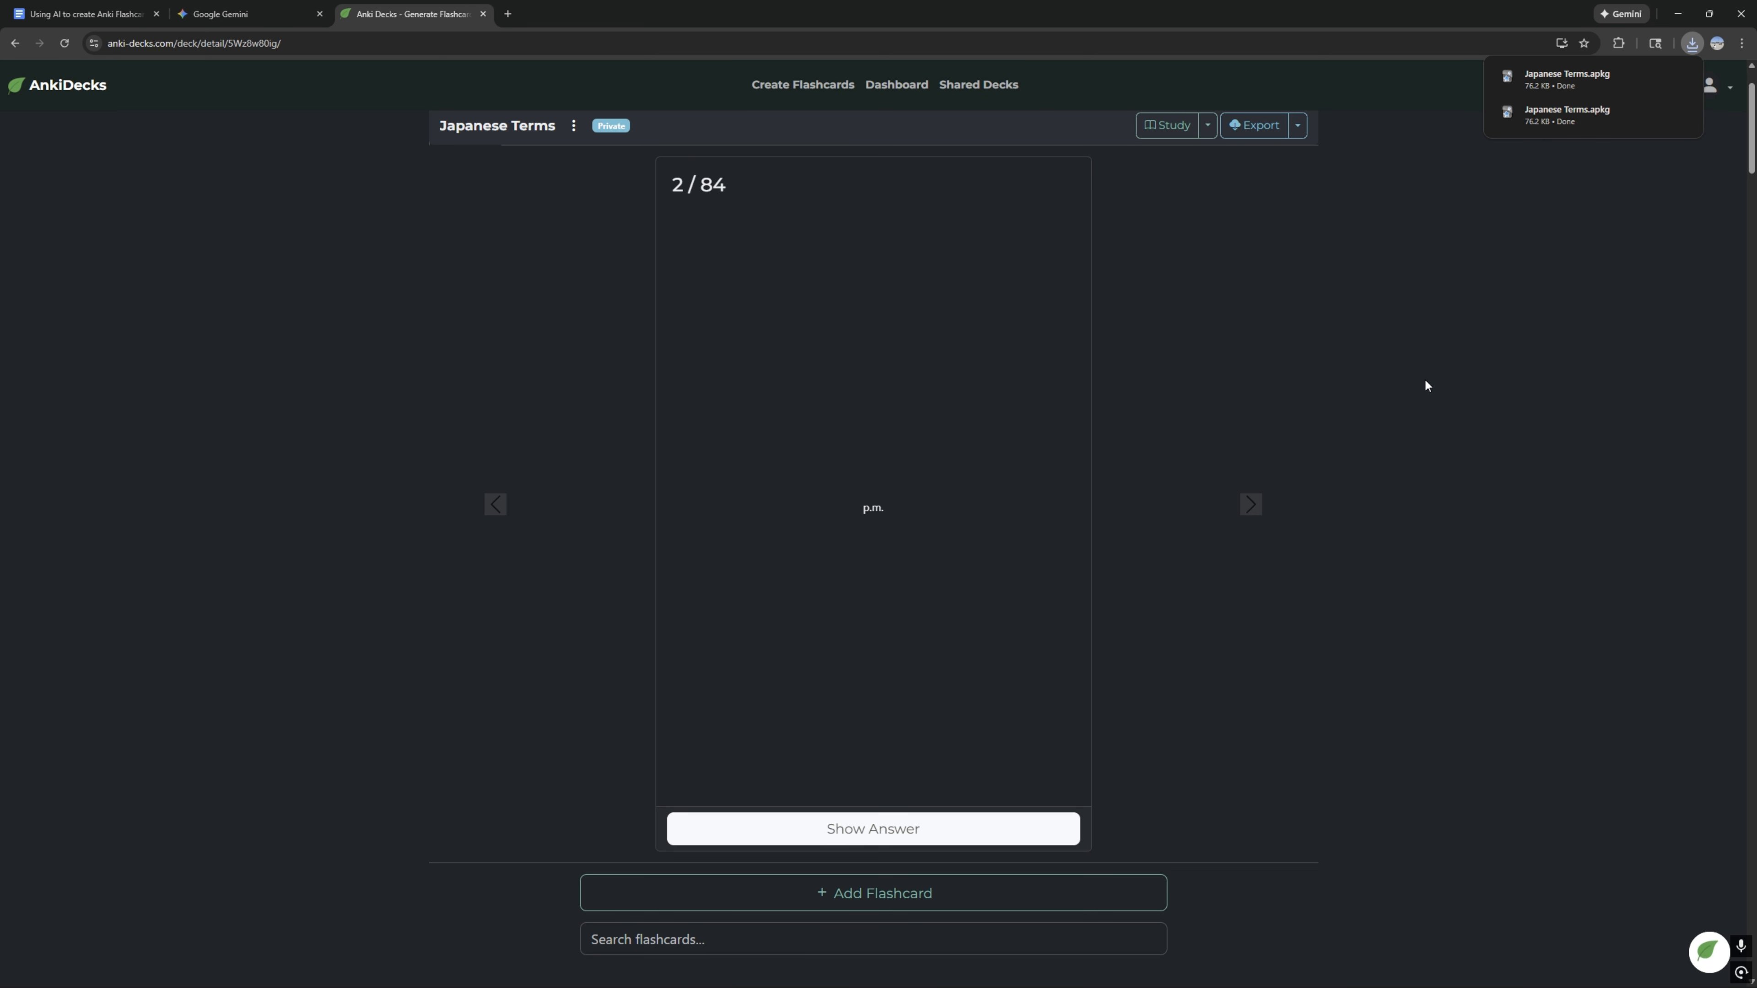
Step: Switch to Anki and import Japanese Terms.apkg from the Flashcard Stuff folder, leaving learning progress and deck presets out
key("XF86AudioMute")
key("alt+Tab")
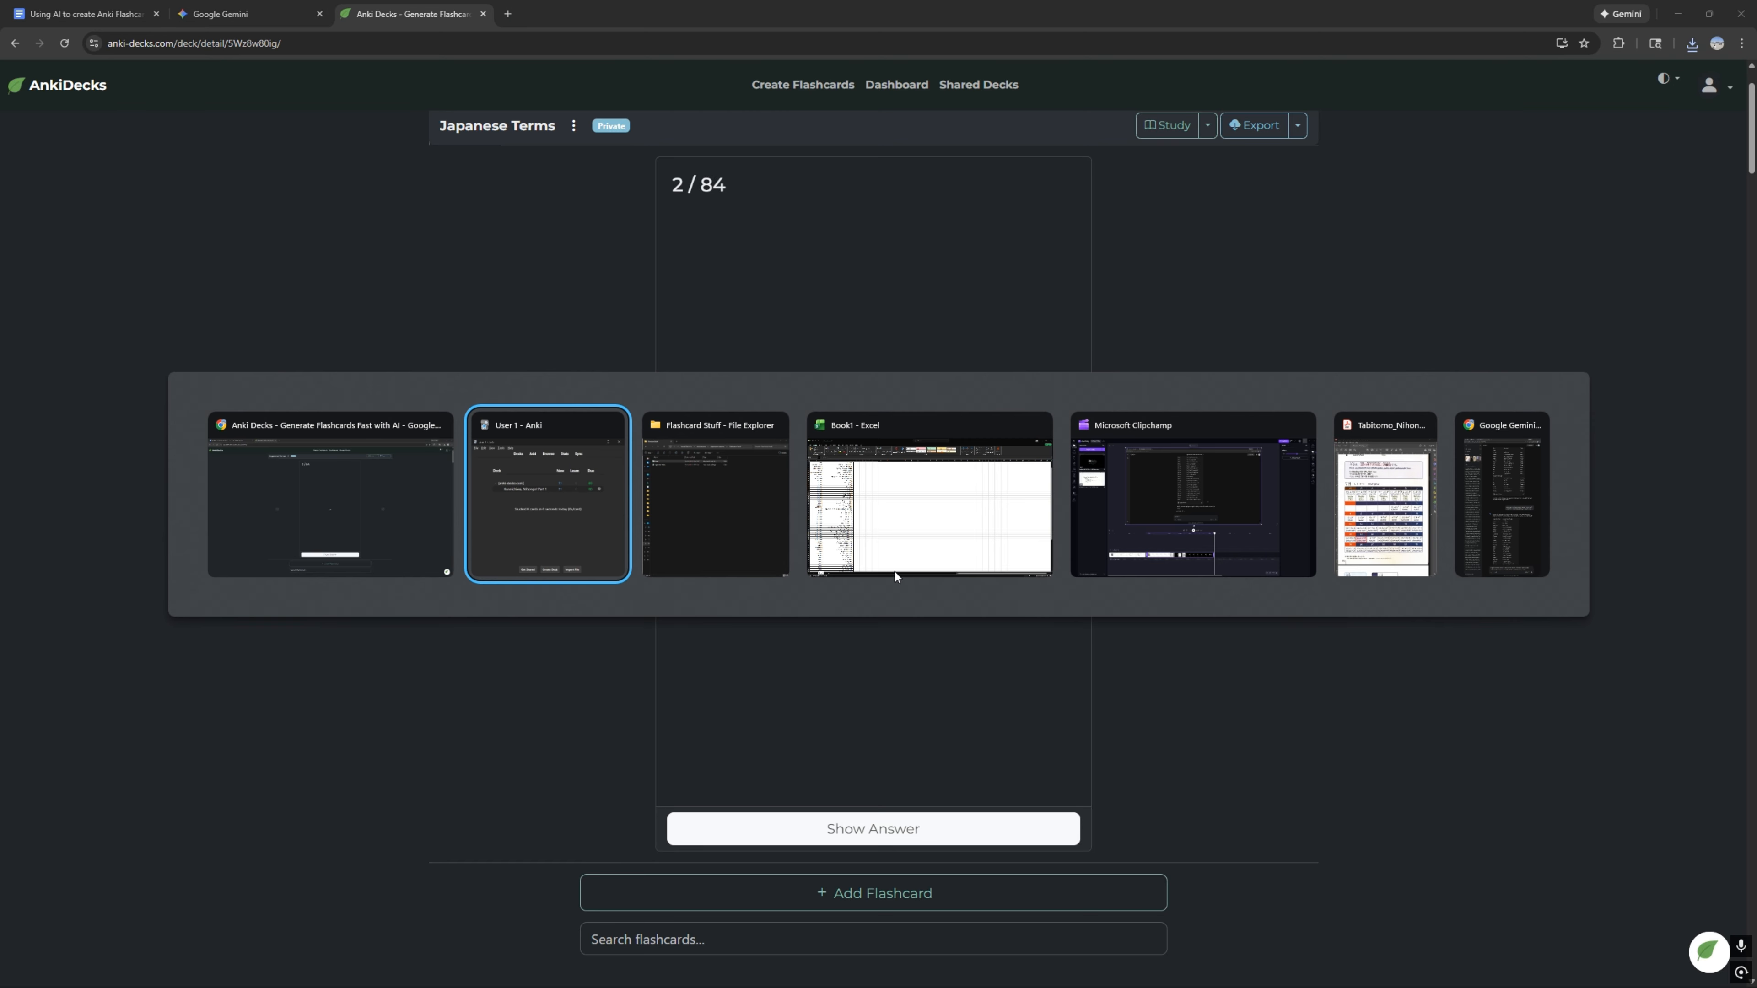
left_click(595, 518)
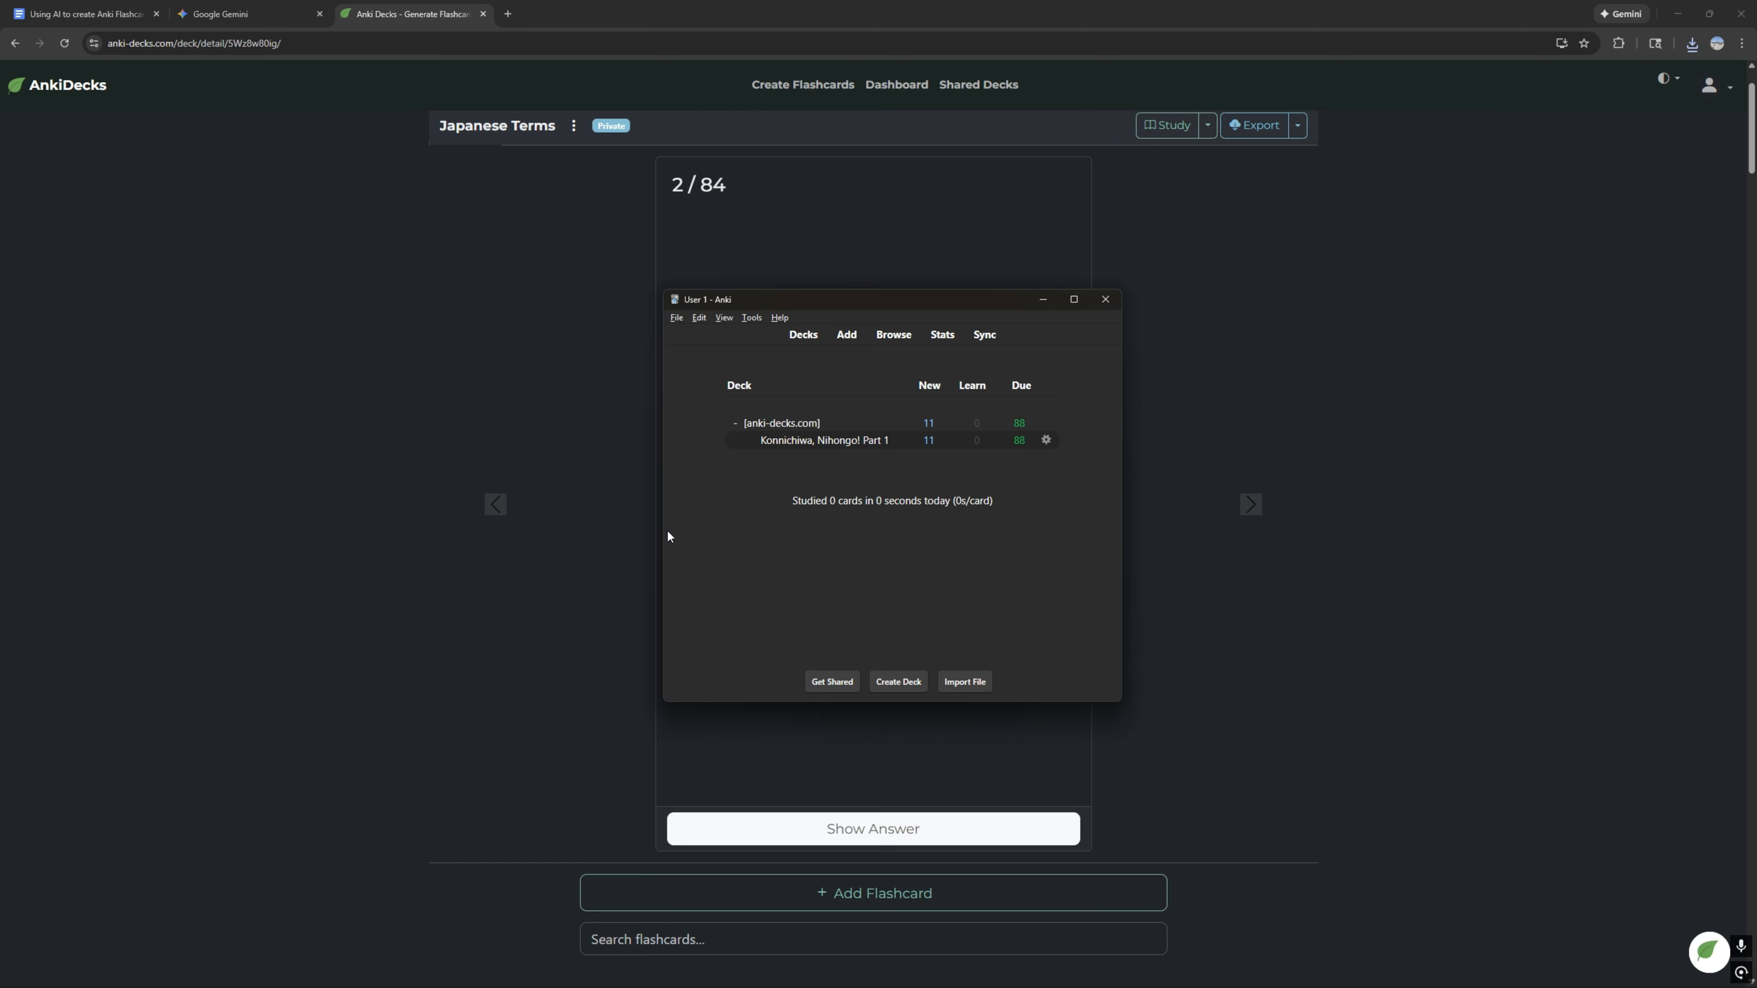
left_click(966, 682)
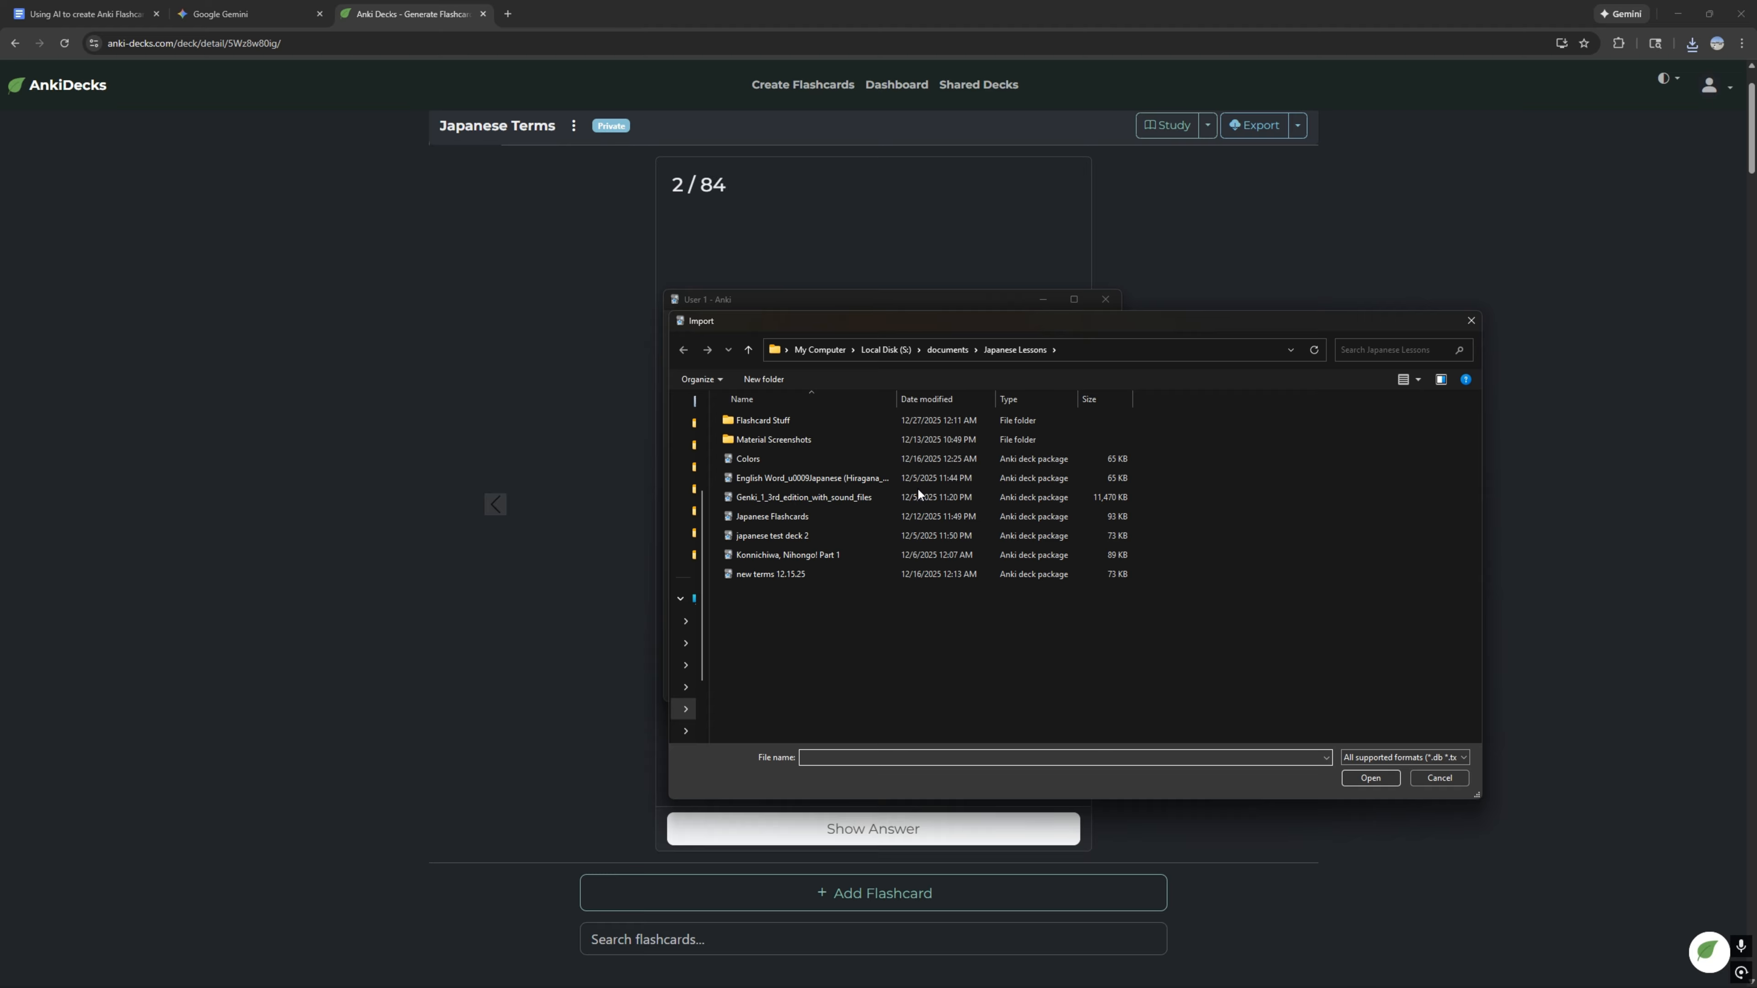
double_click(784, 425)
double_click(798, 419)
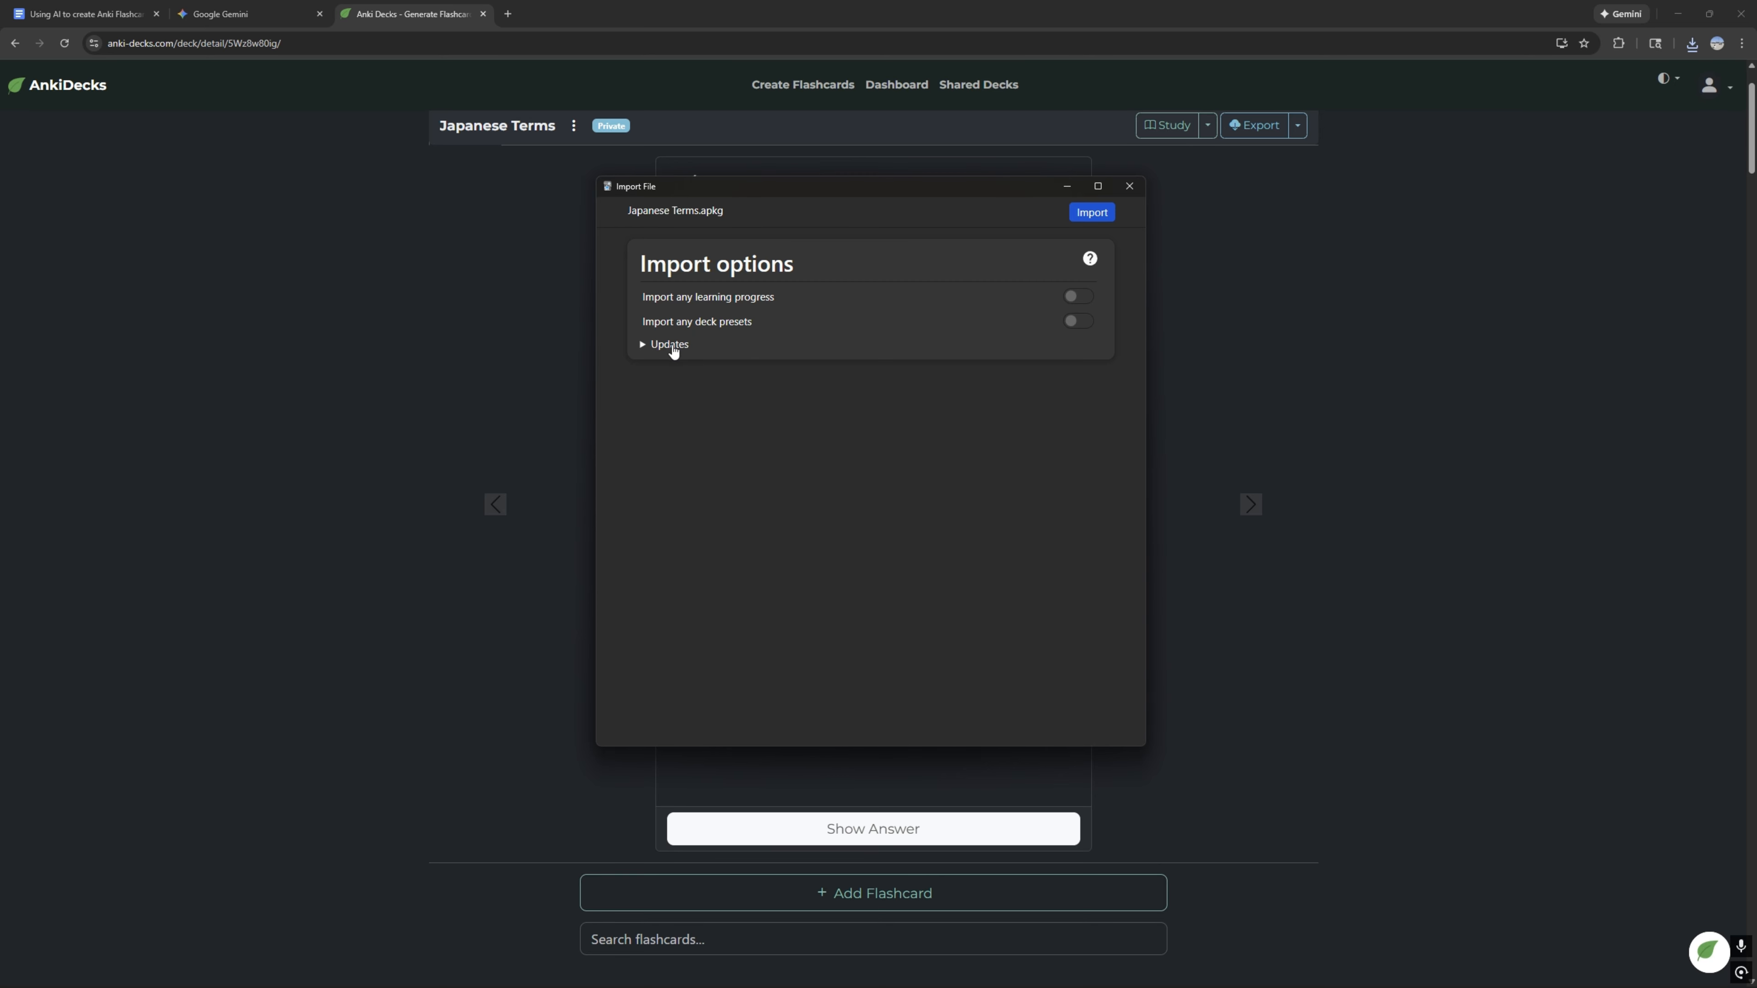
left_click(1092, 212)
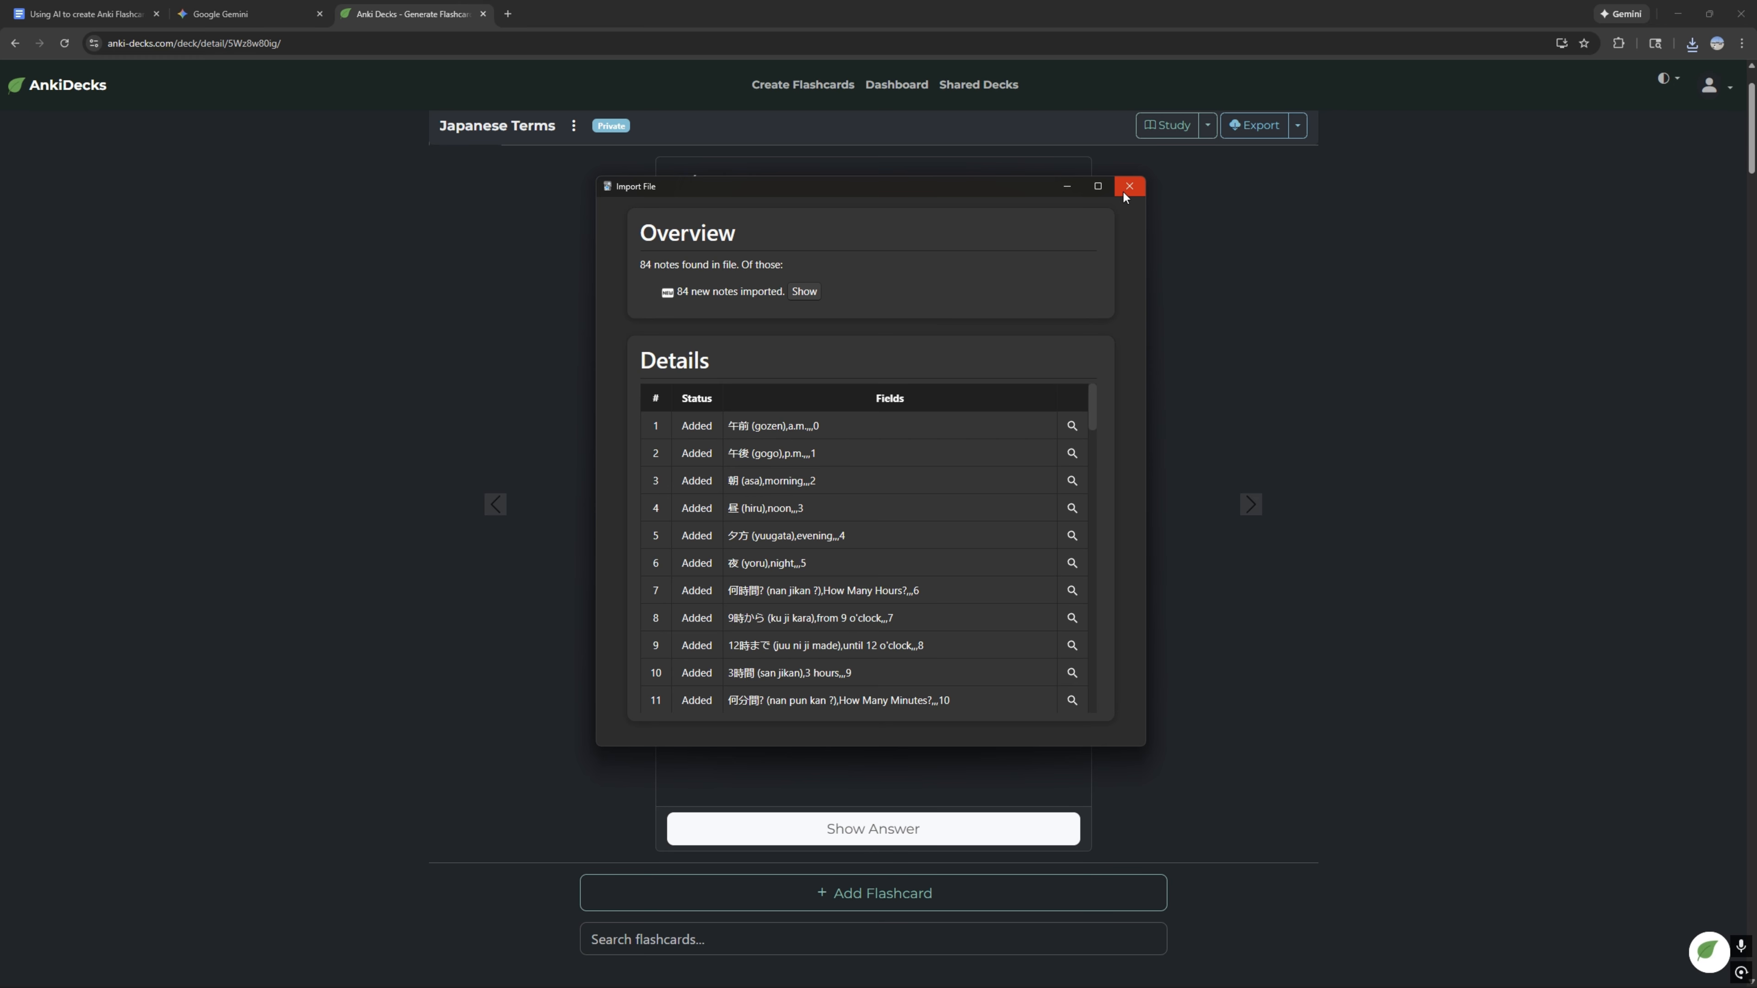
scroll(878, 502, "down", 5)
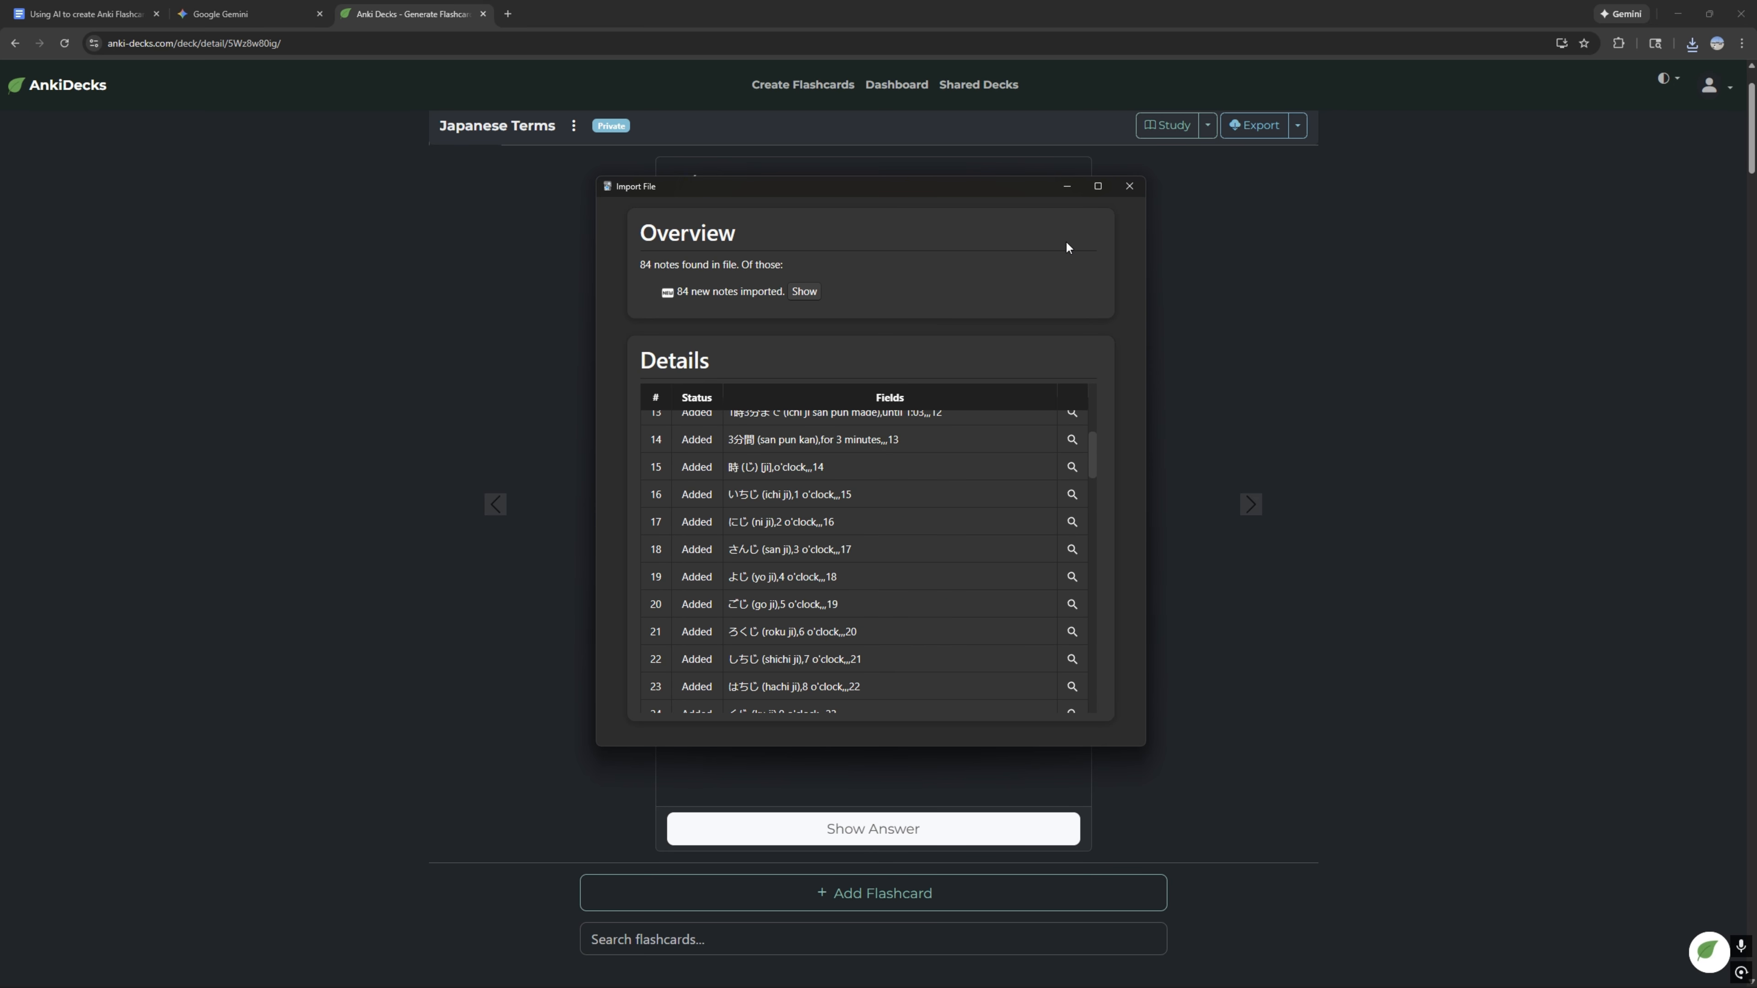
Step: Close the import report, open the Japanese Terms deck's cards in the card browser, and widen the Sort Field column
left_click(1127, 187)
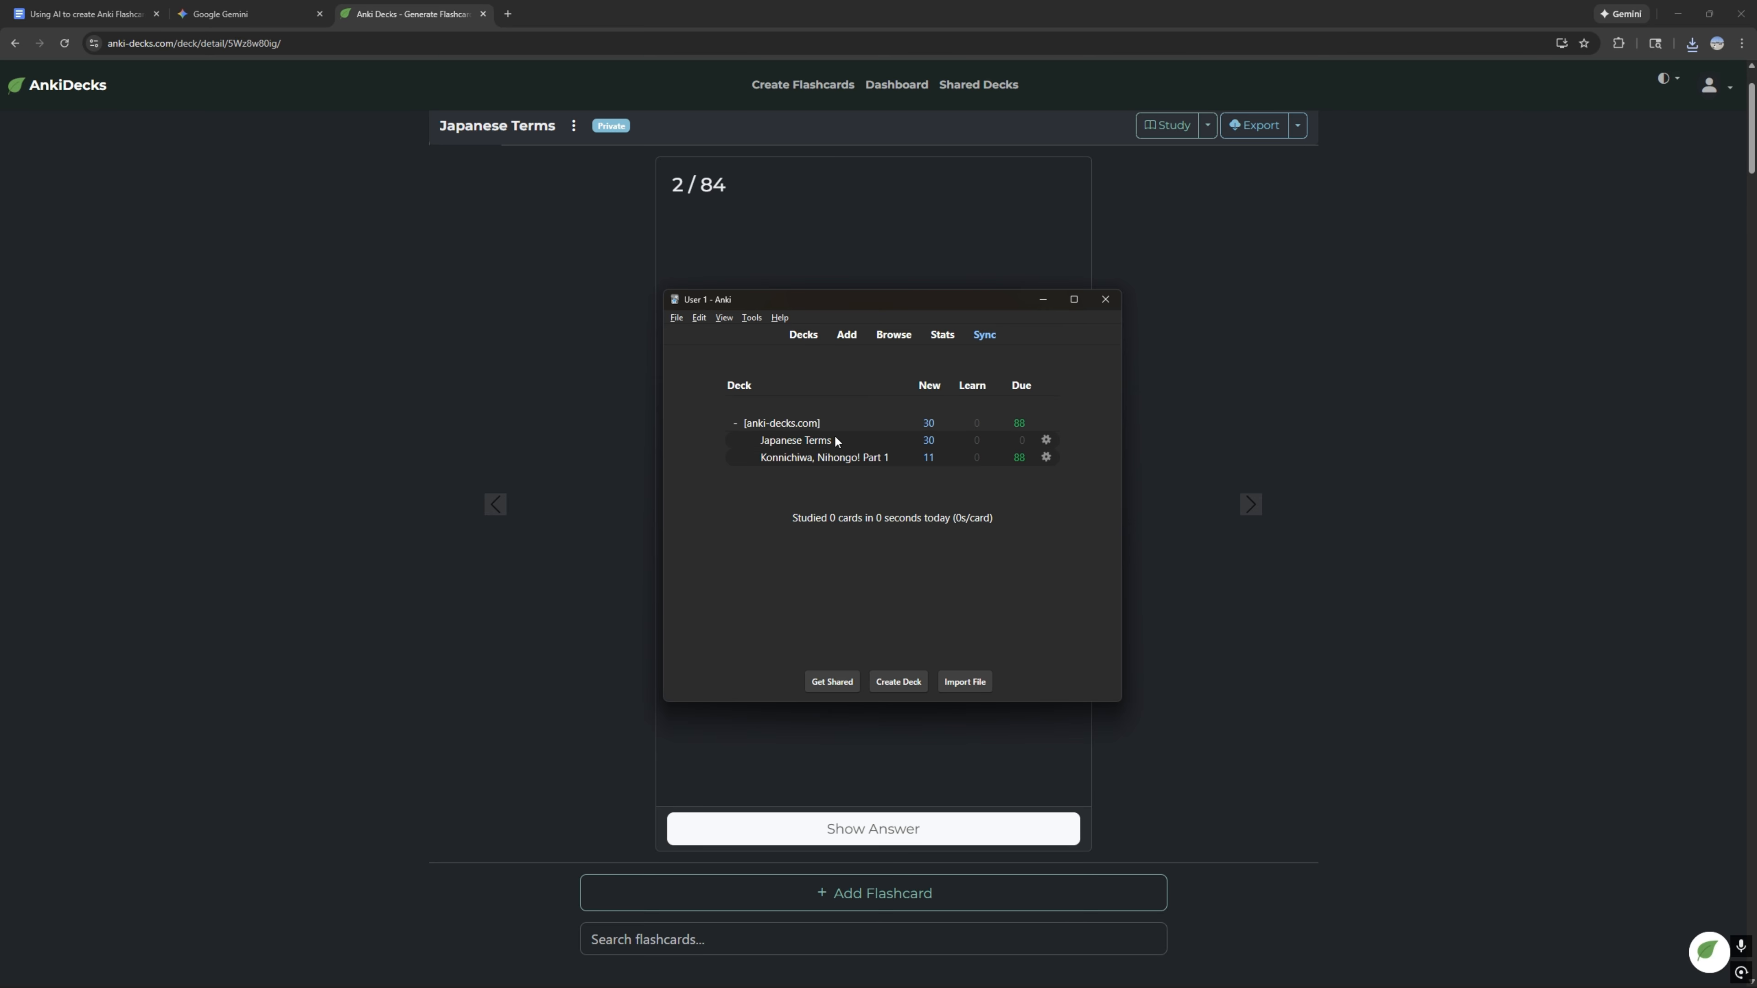
left_click(817, 443)
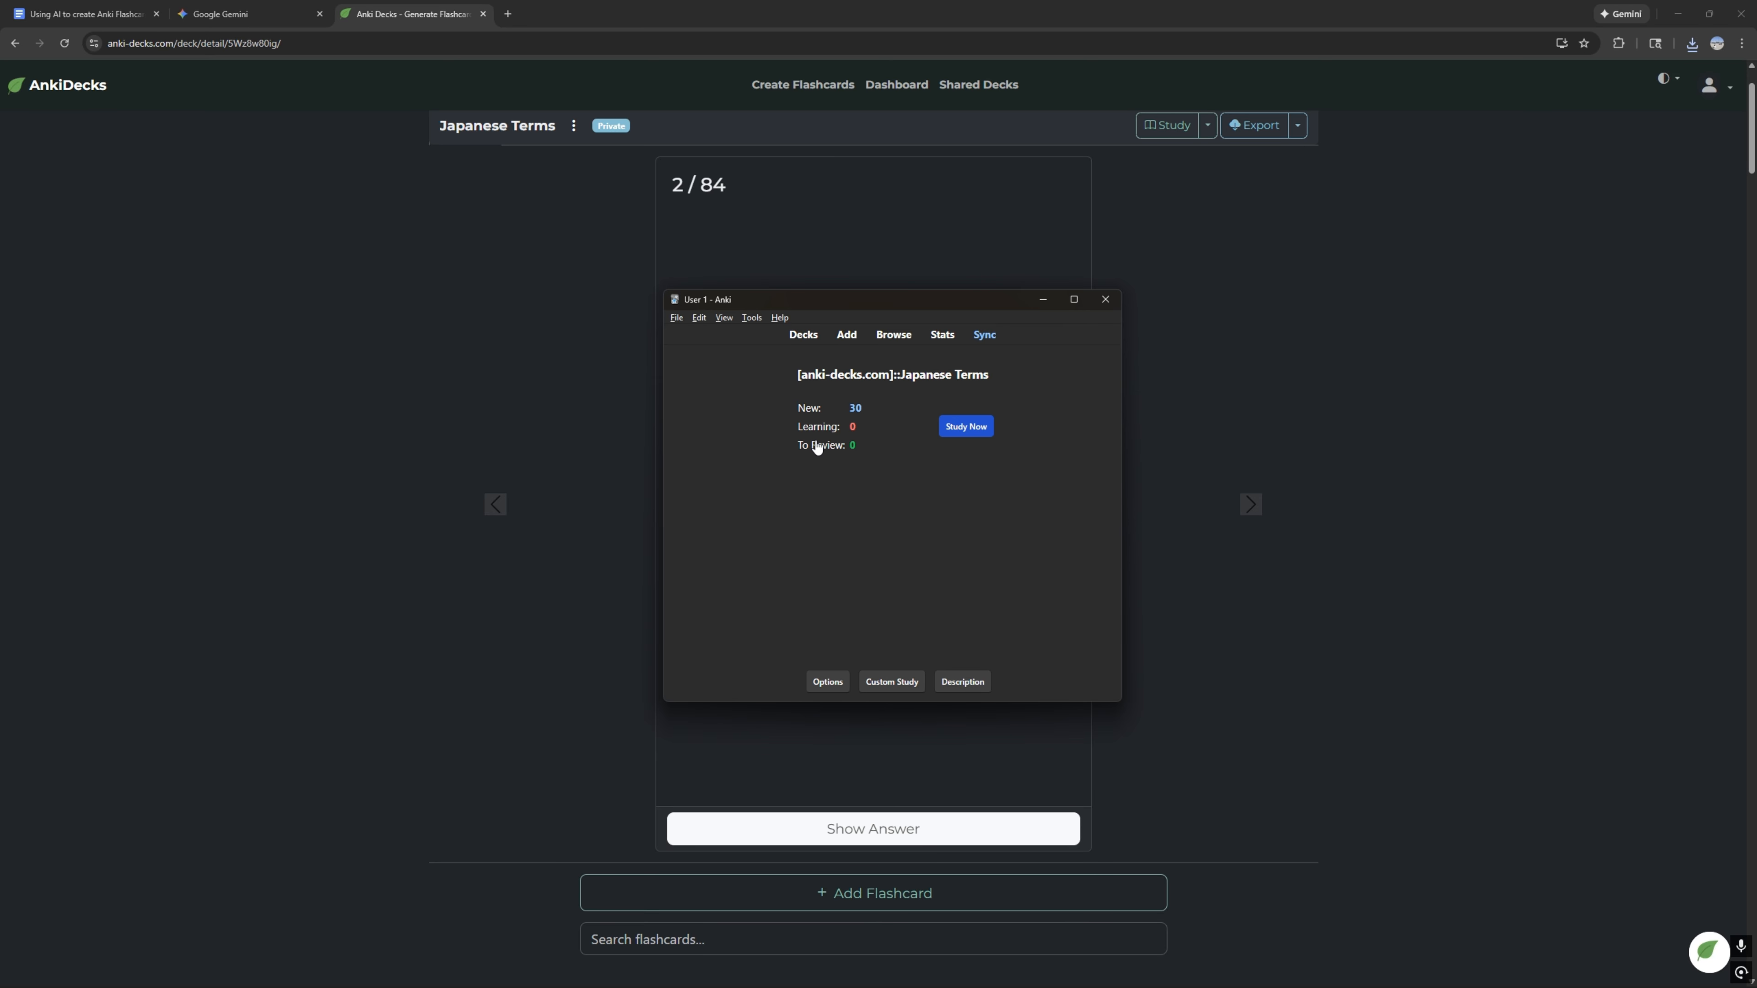
left_click(902, 337)
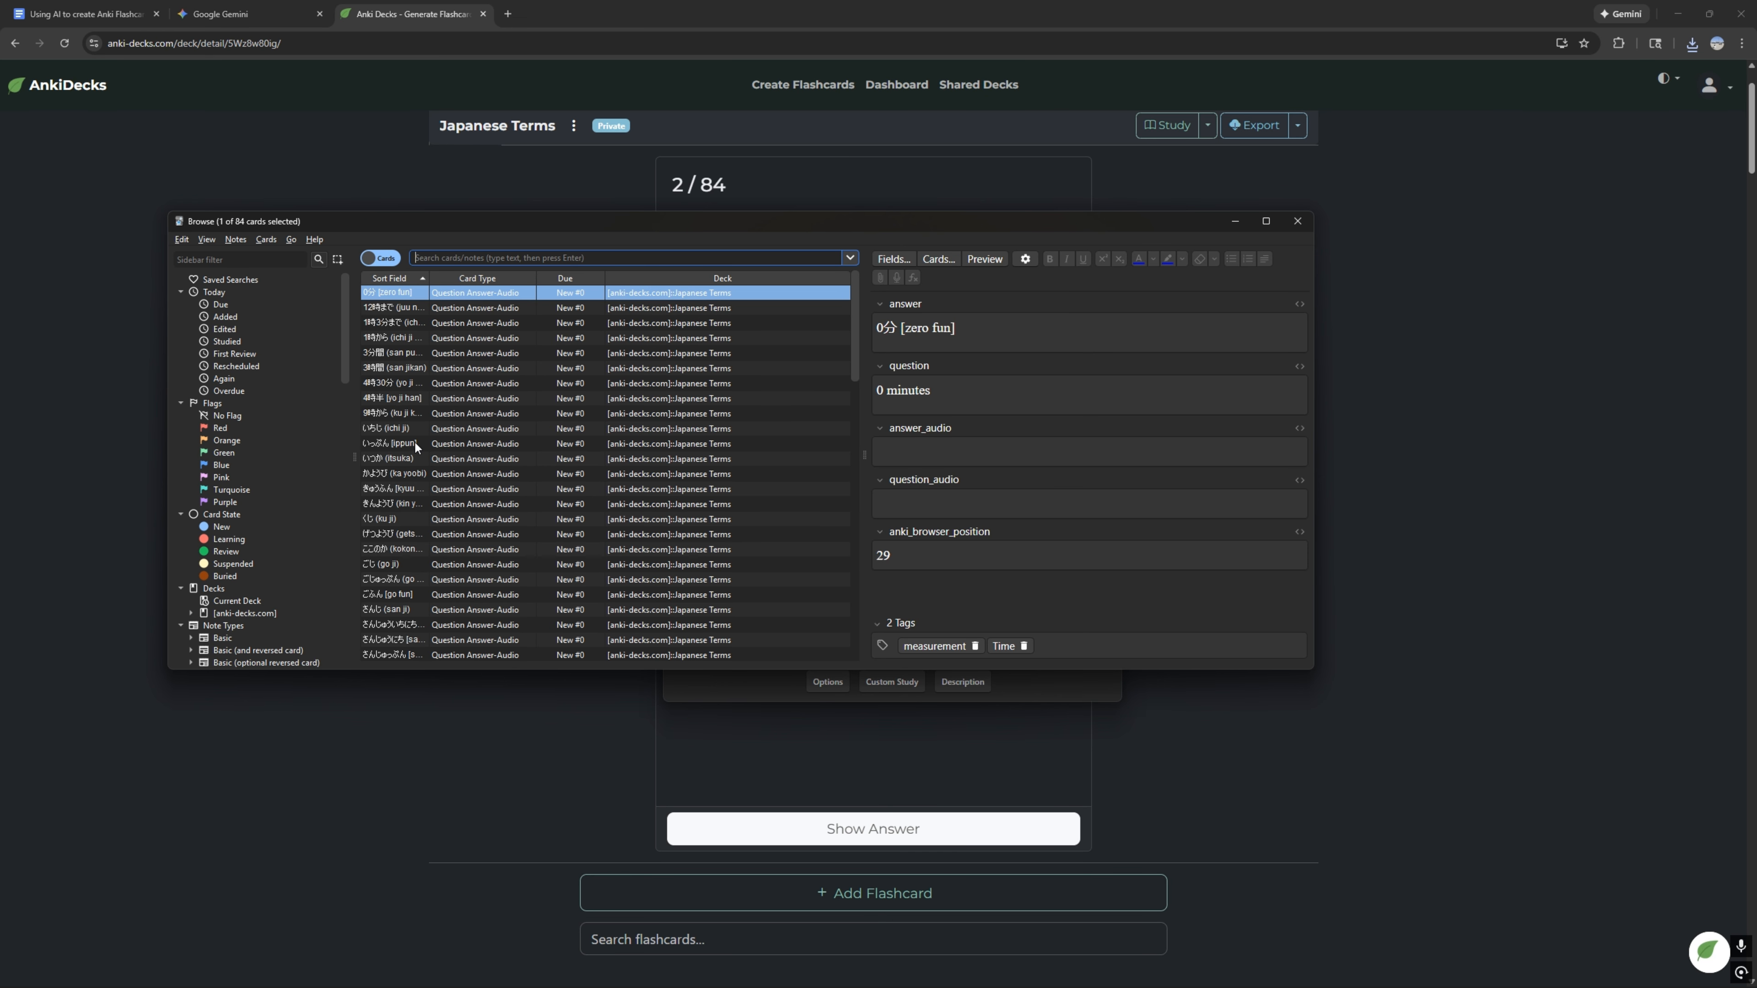
left_click(252, 602)
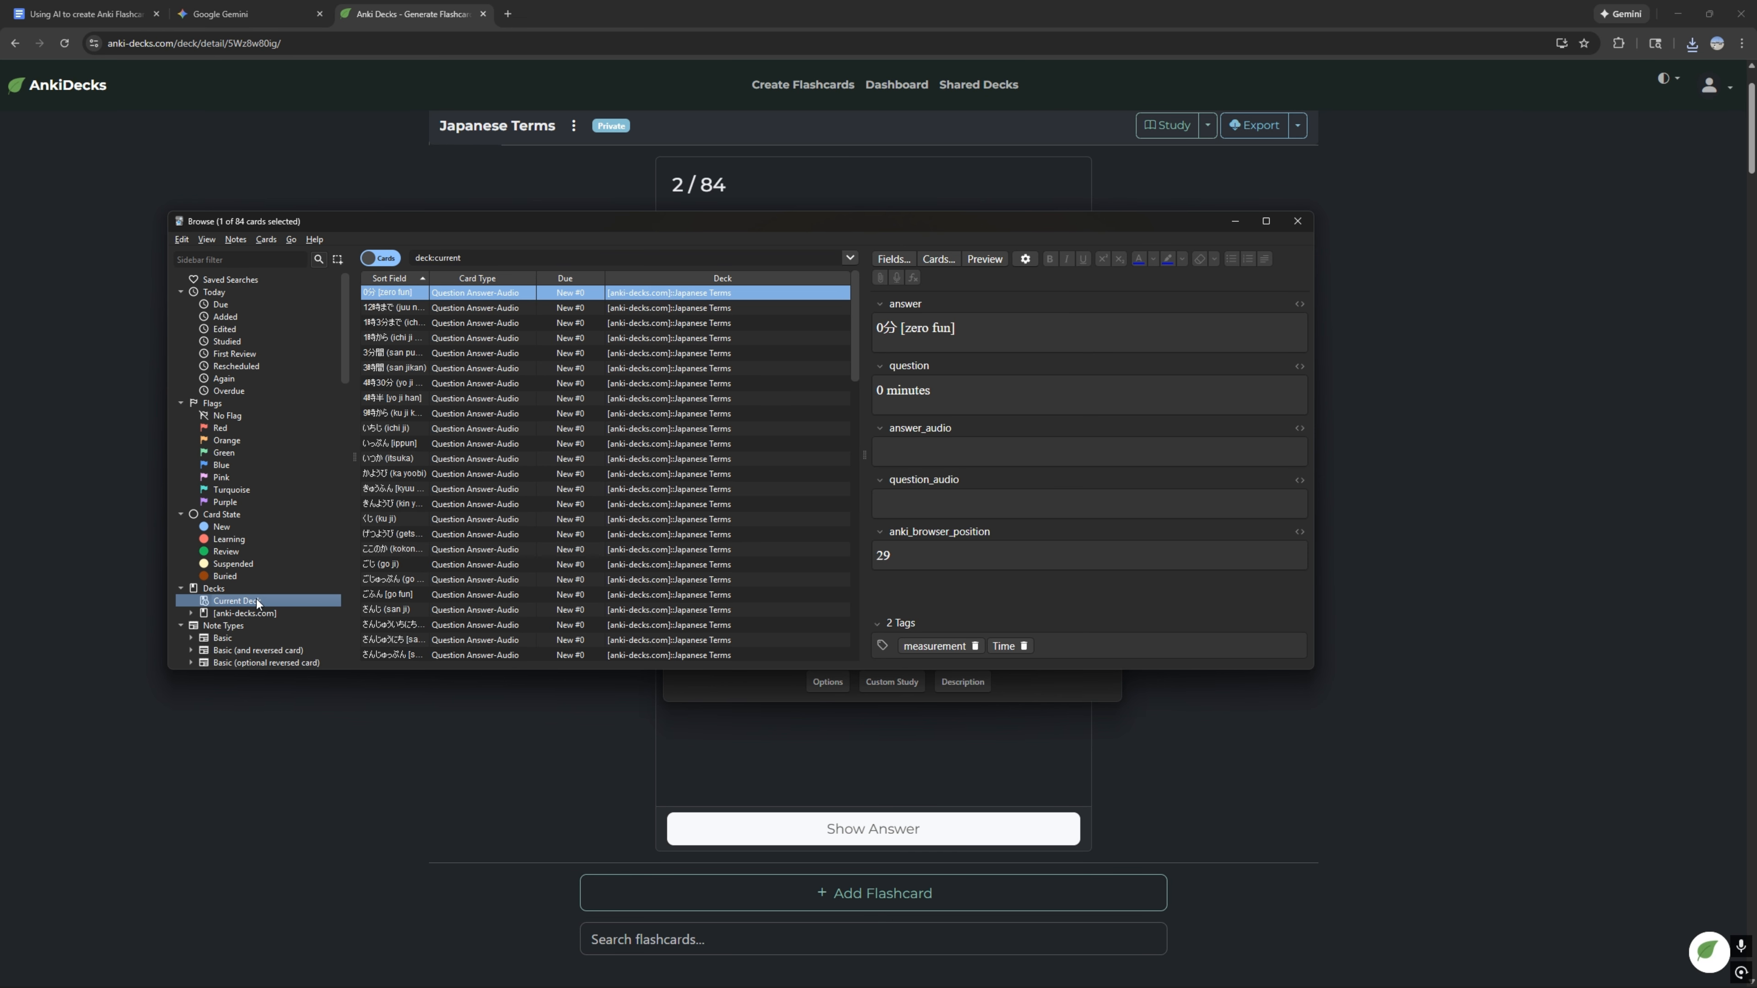
scroll(536, 447, "down", 20)
scroll(534, 464, "up", 20)
left_click_drag(429, 279, 506, 282)
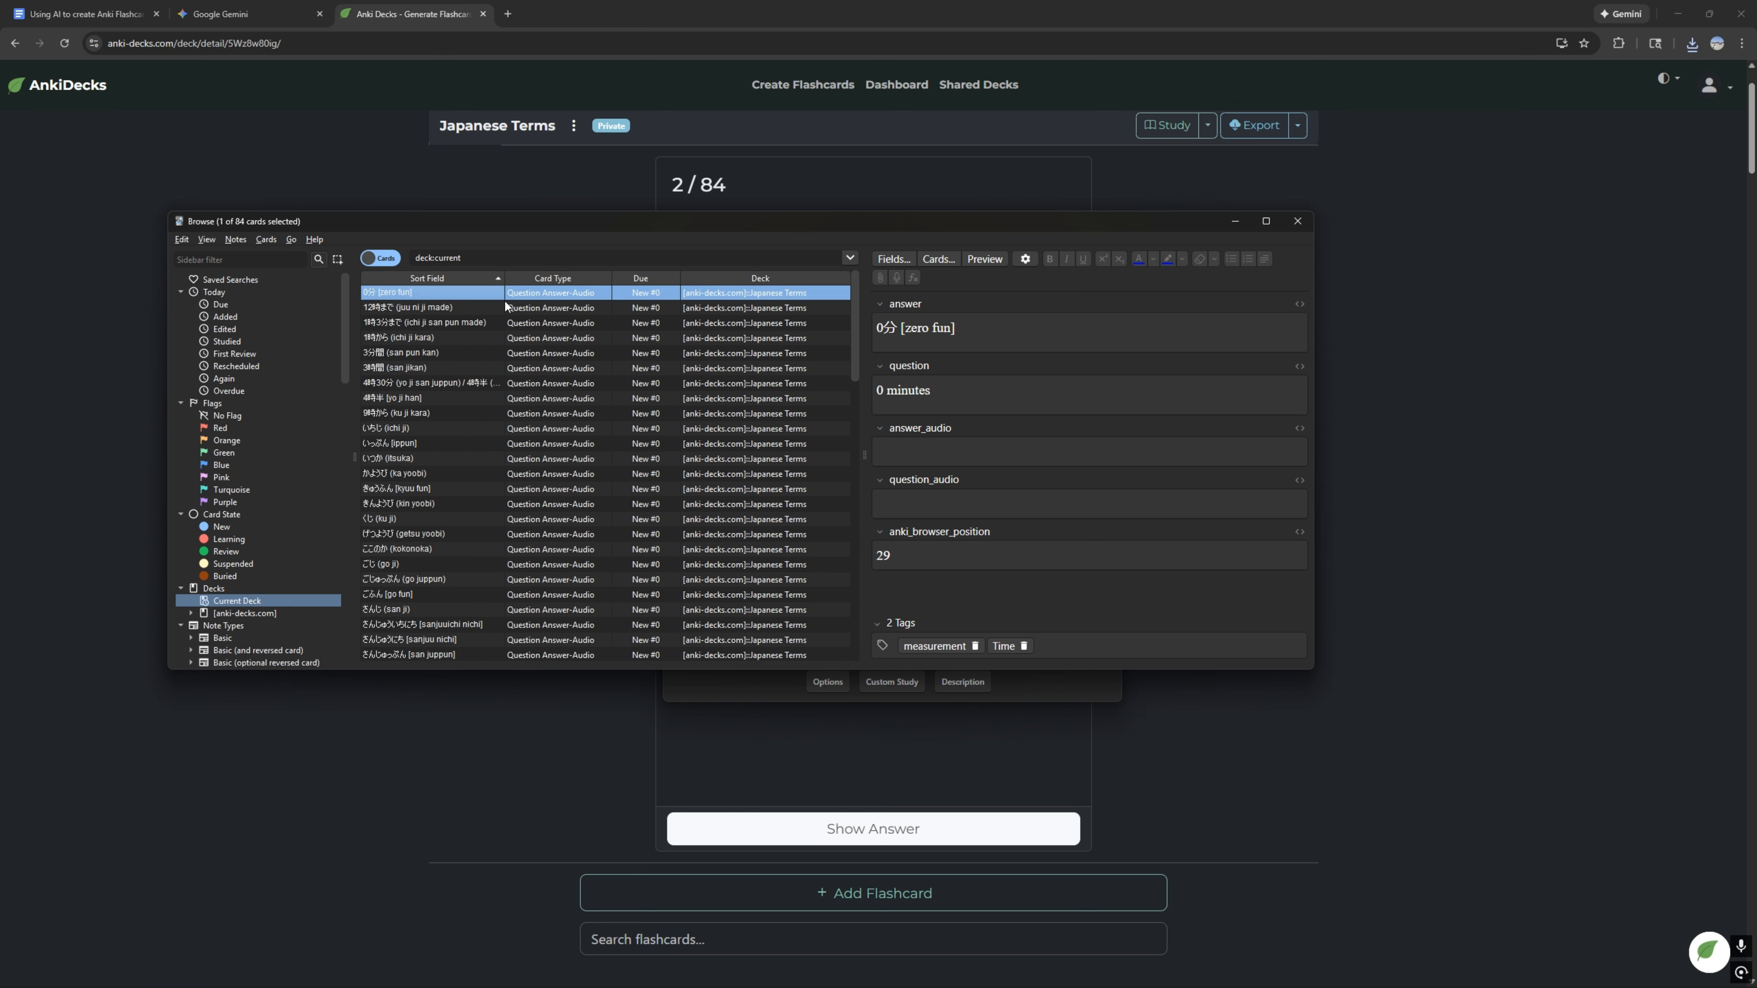
Step: Preview the front and back of the first card, "0 minutes", and close the preview
left_click(983, 262)
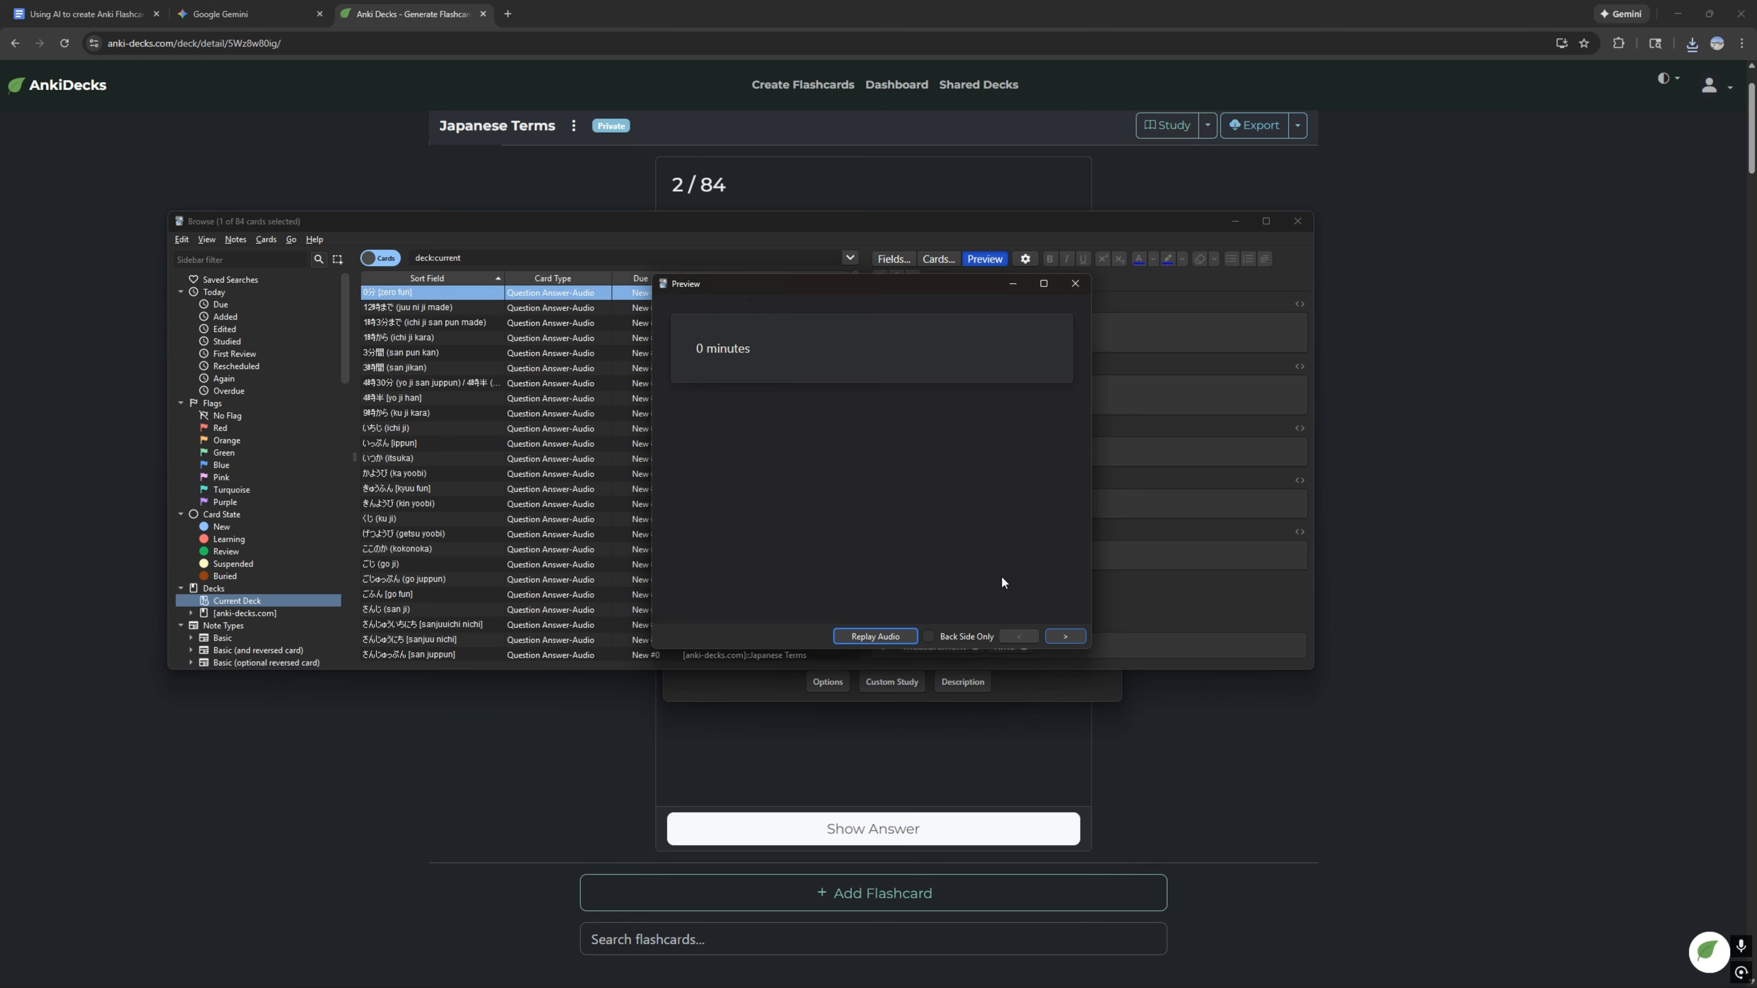
left_click(1064, 636)
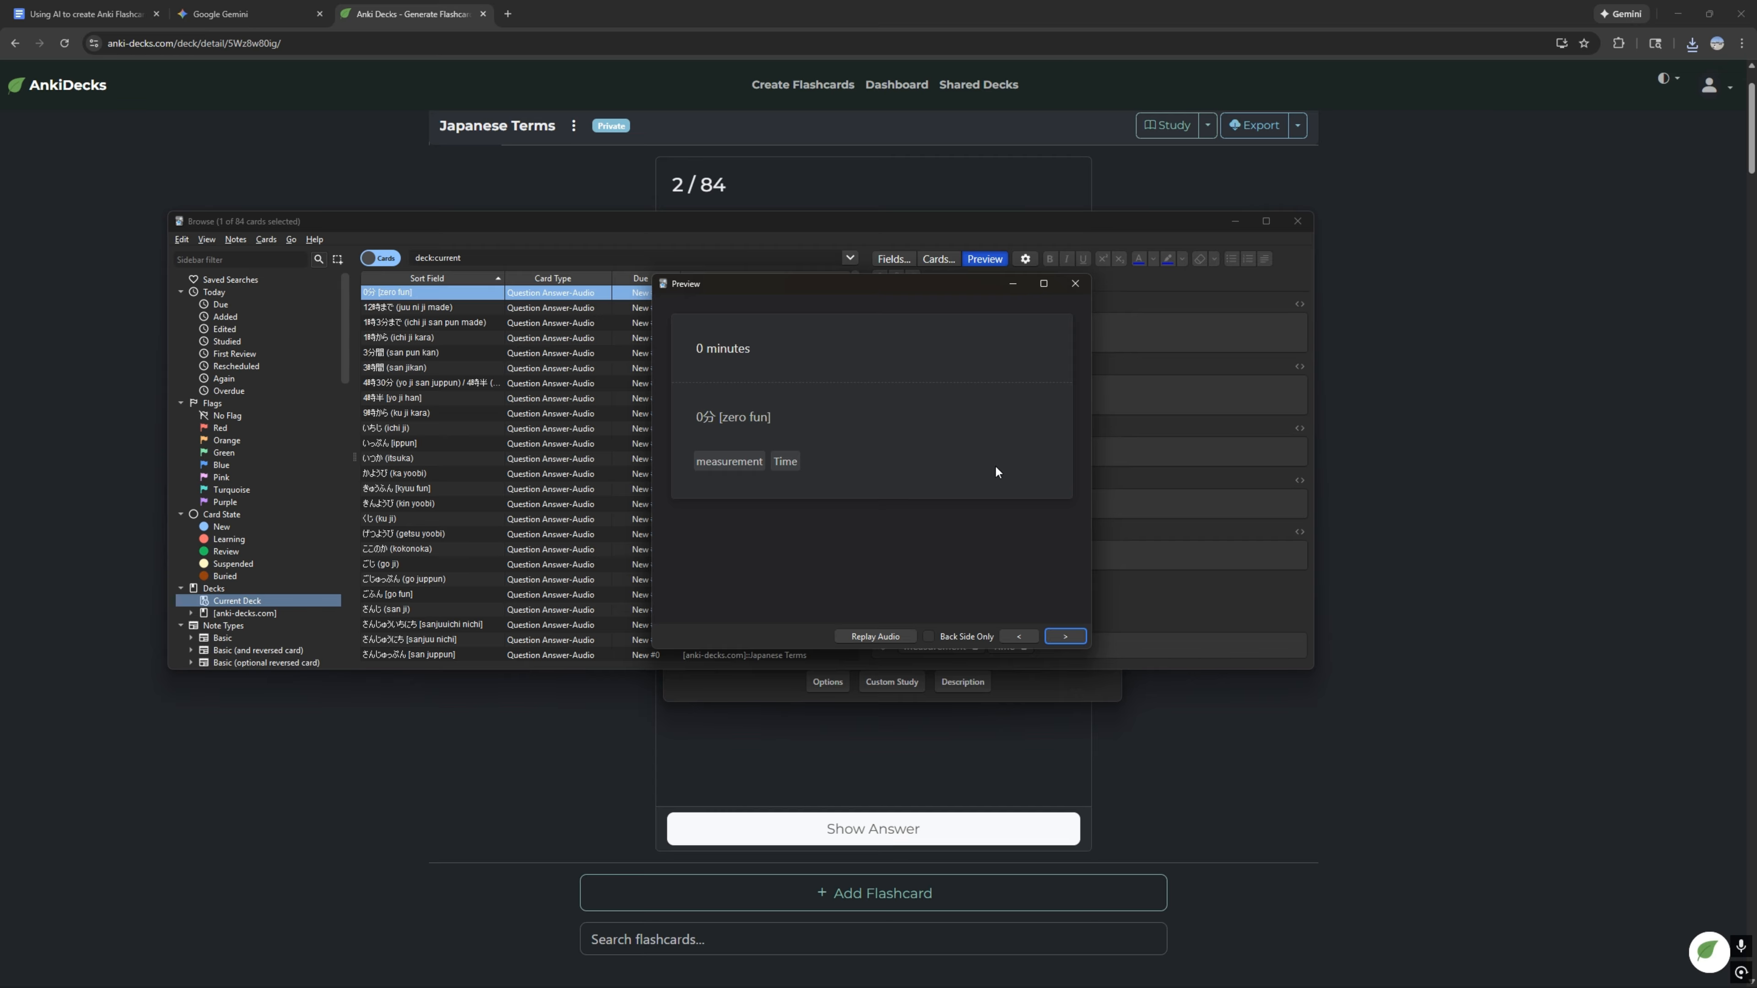
left_click(1017, 636)
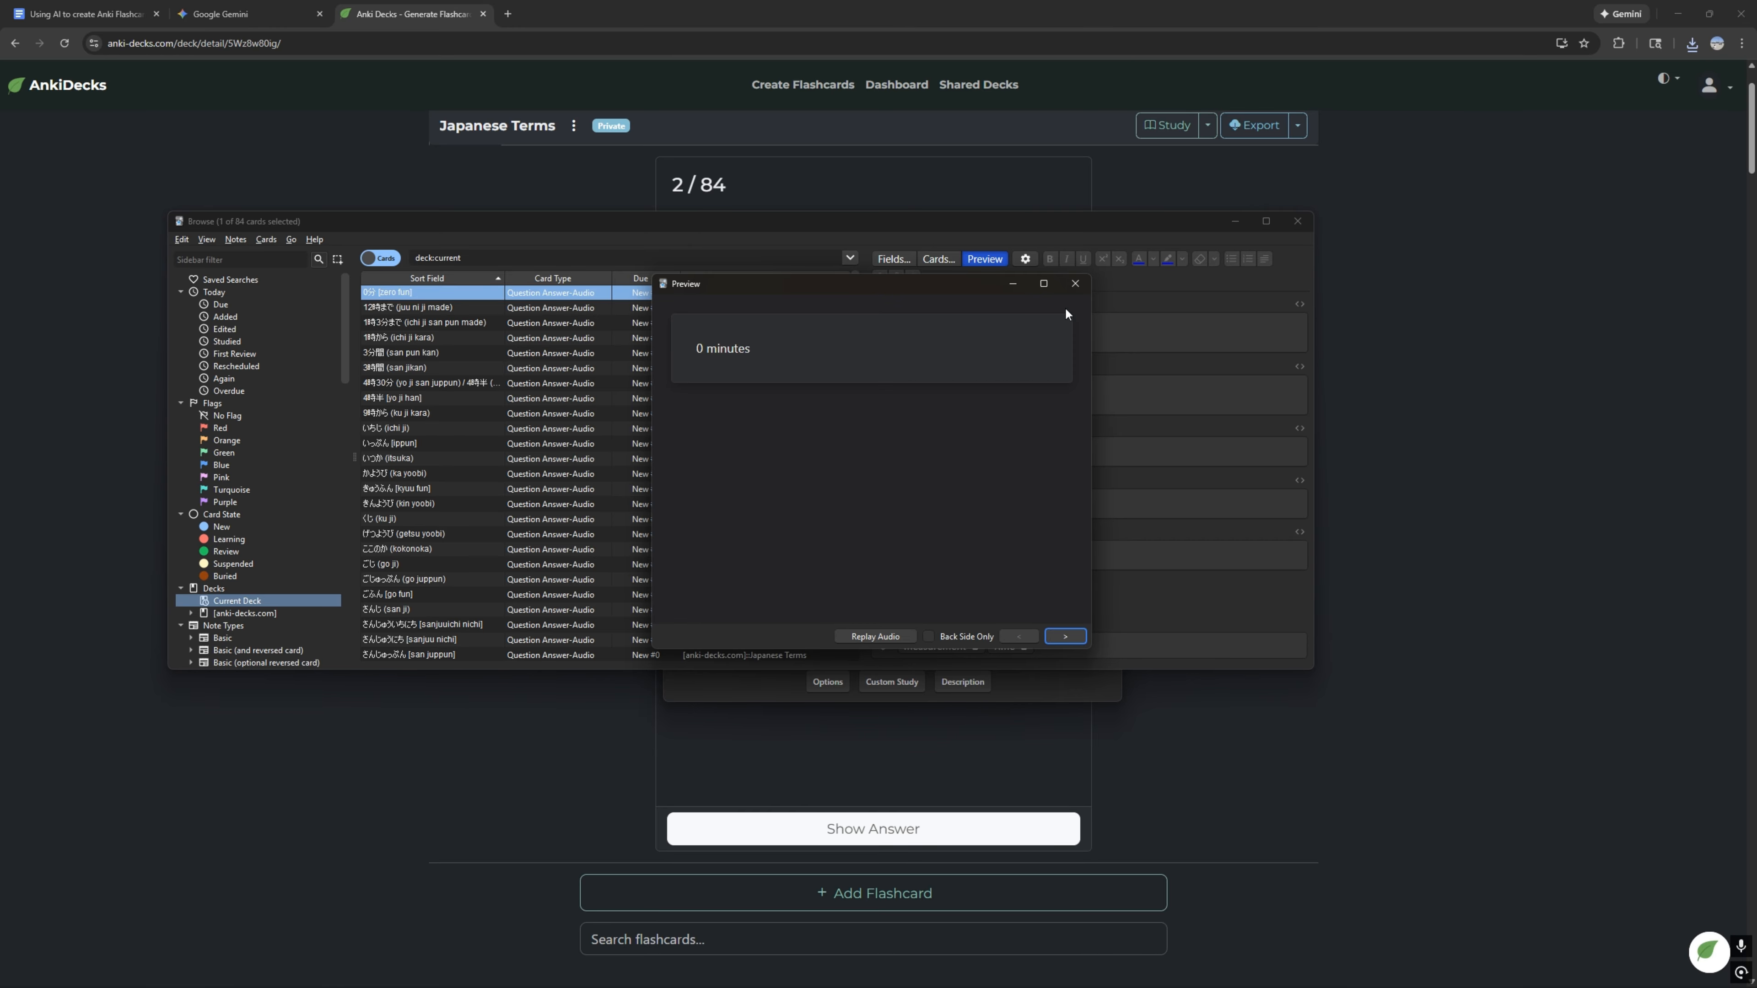
left_click(1074, 285)
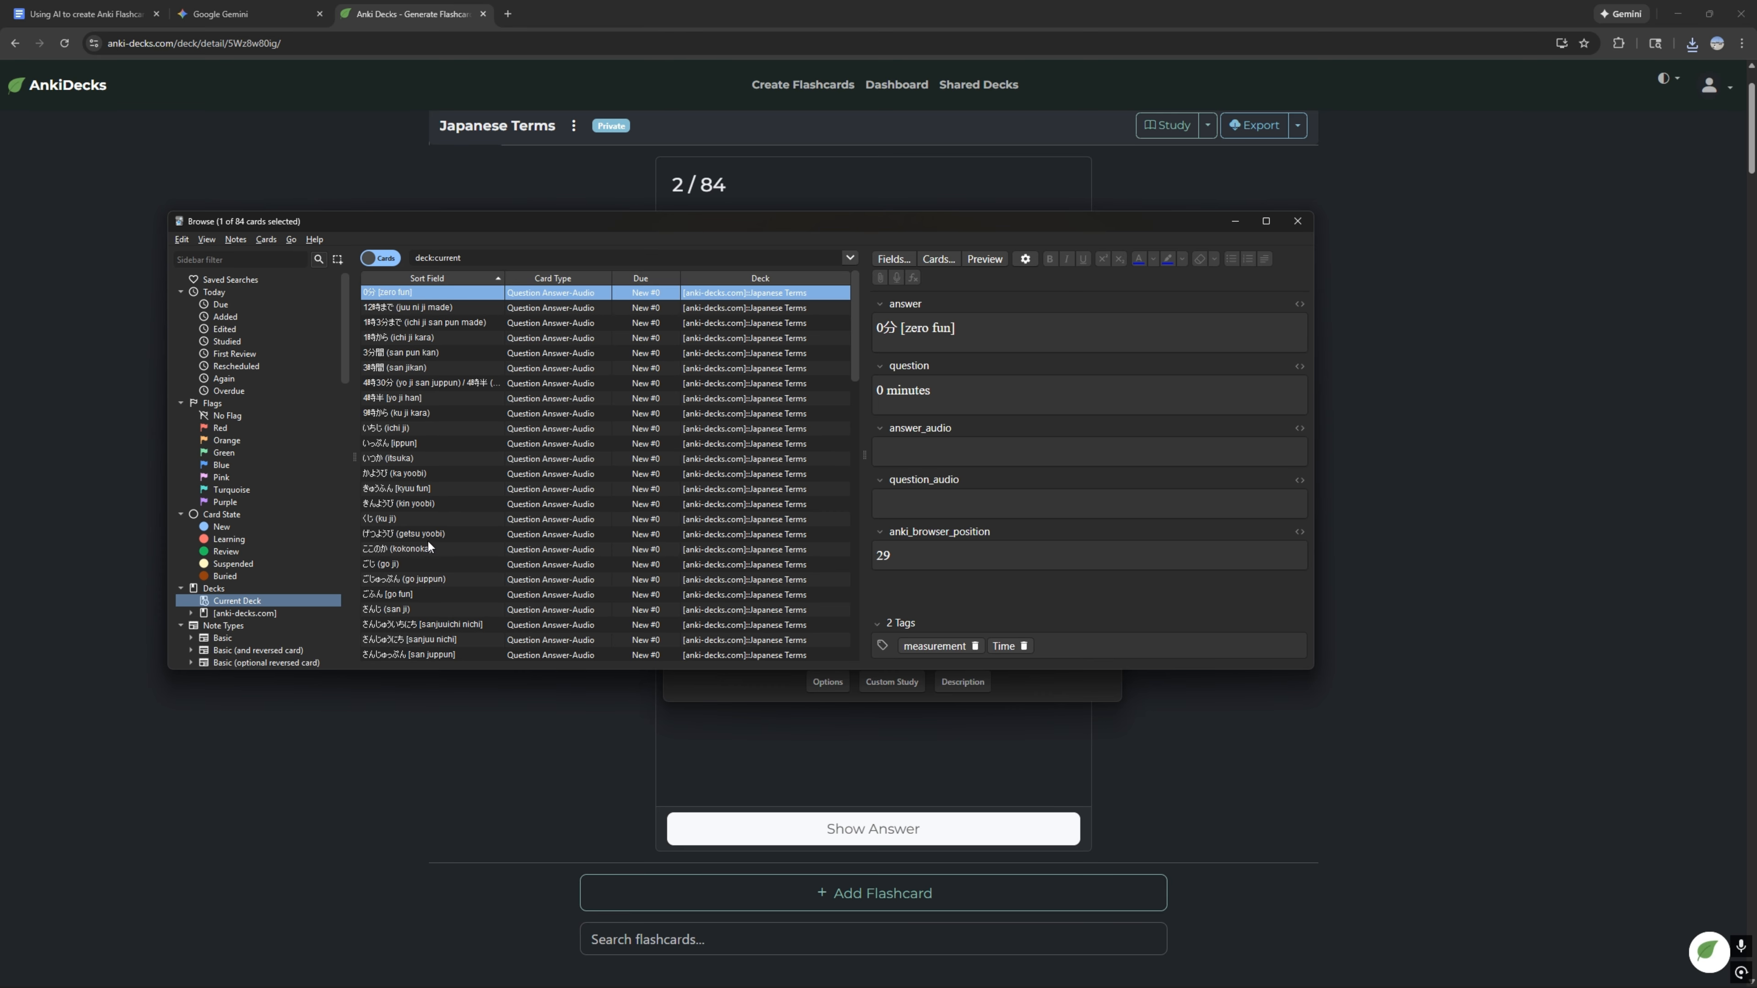
Step: Look through all cards under the [anki-decks.com] parent deck, and compare them with the current deck's cards
left_click(263, 616)
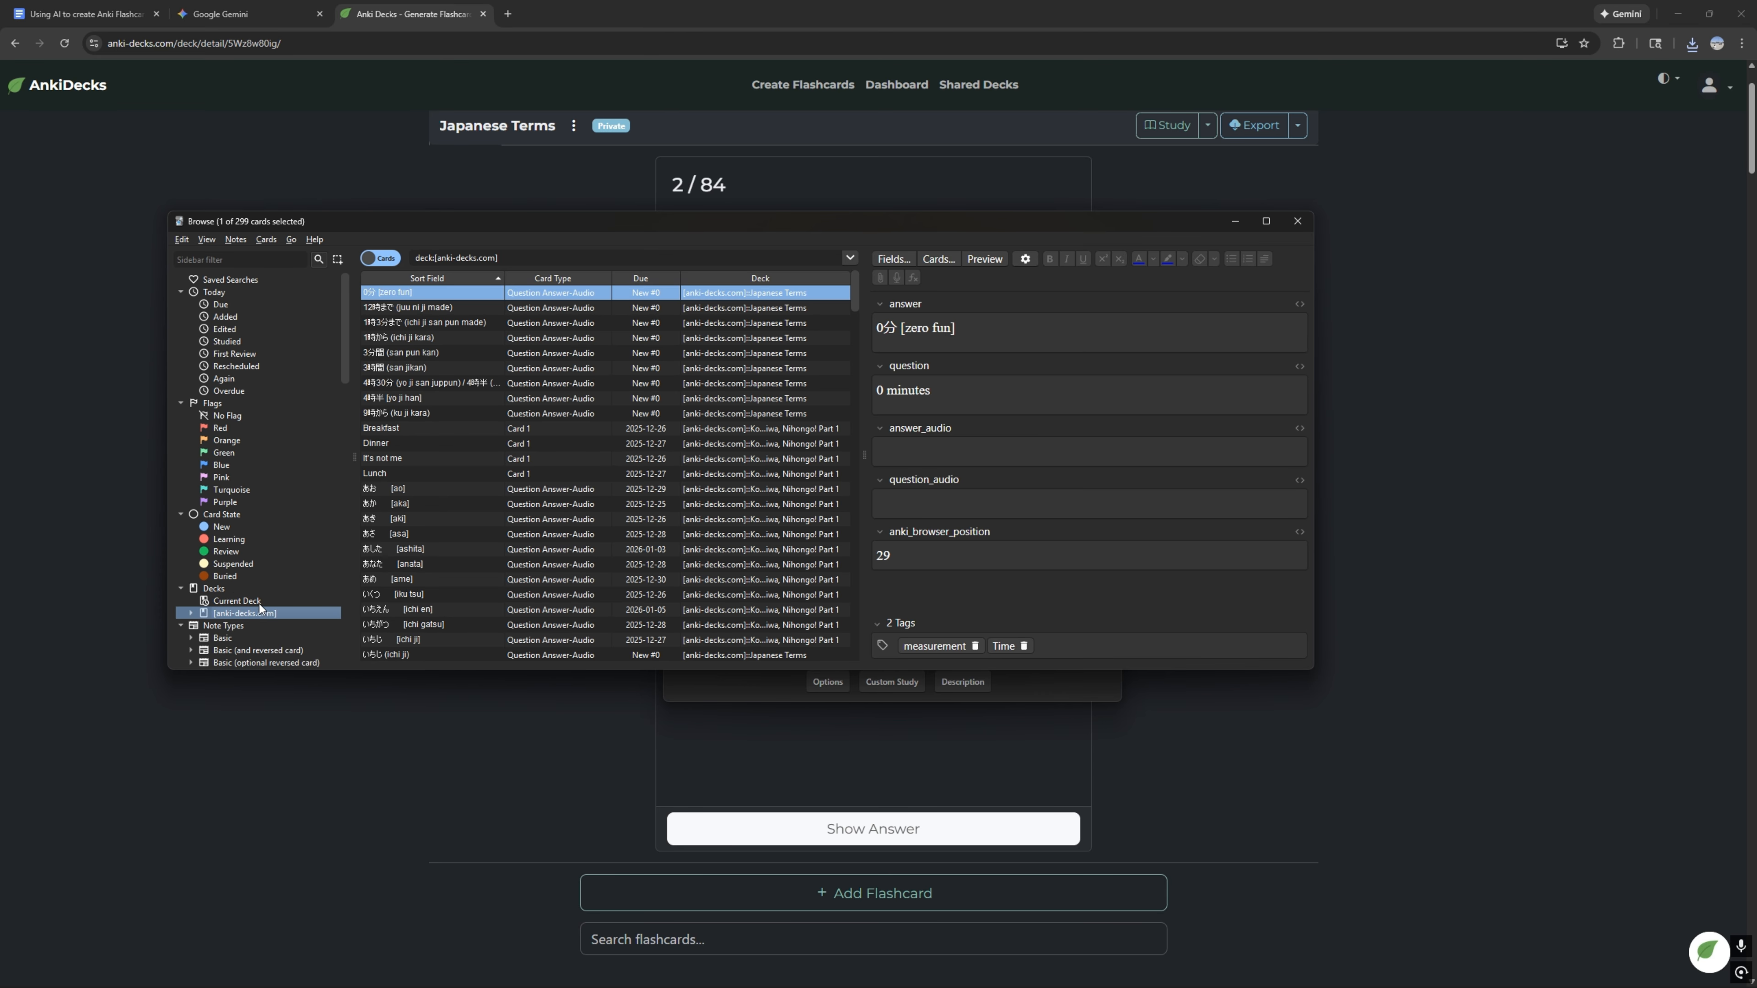
scroll(584, 474, "down", 20)
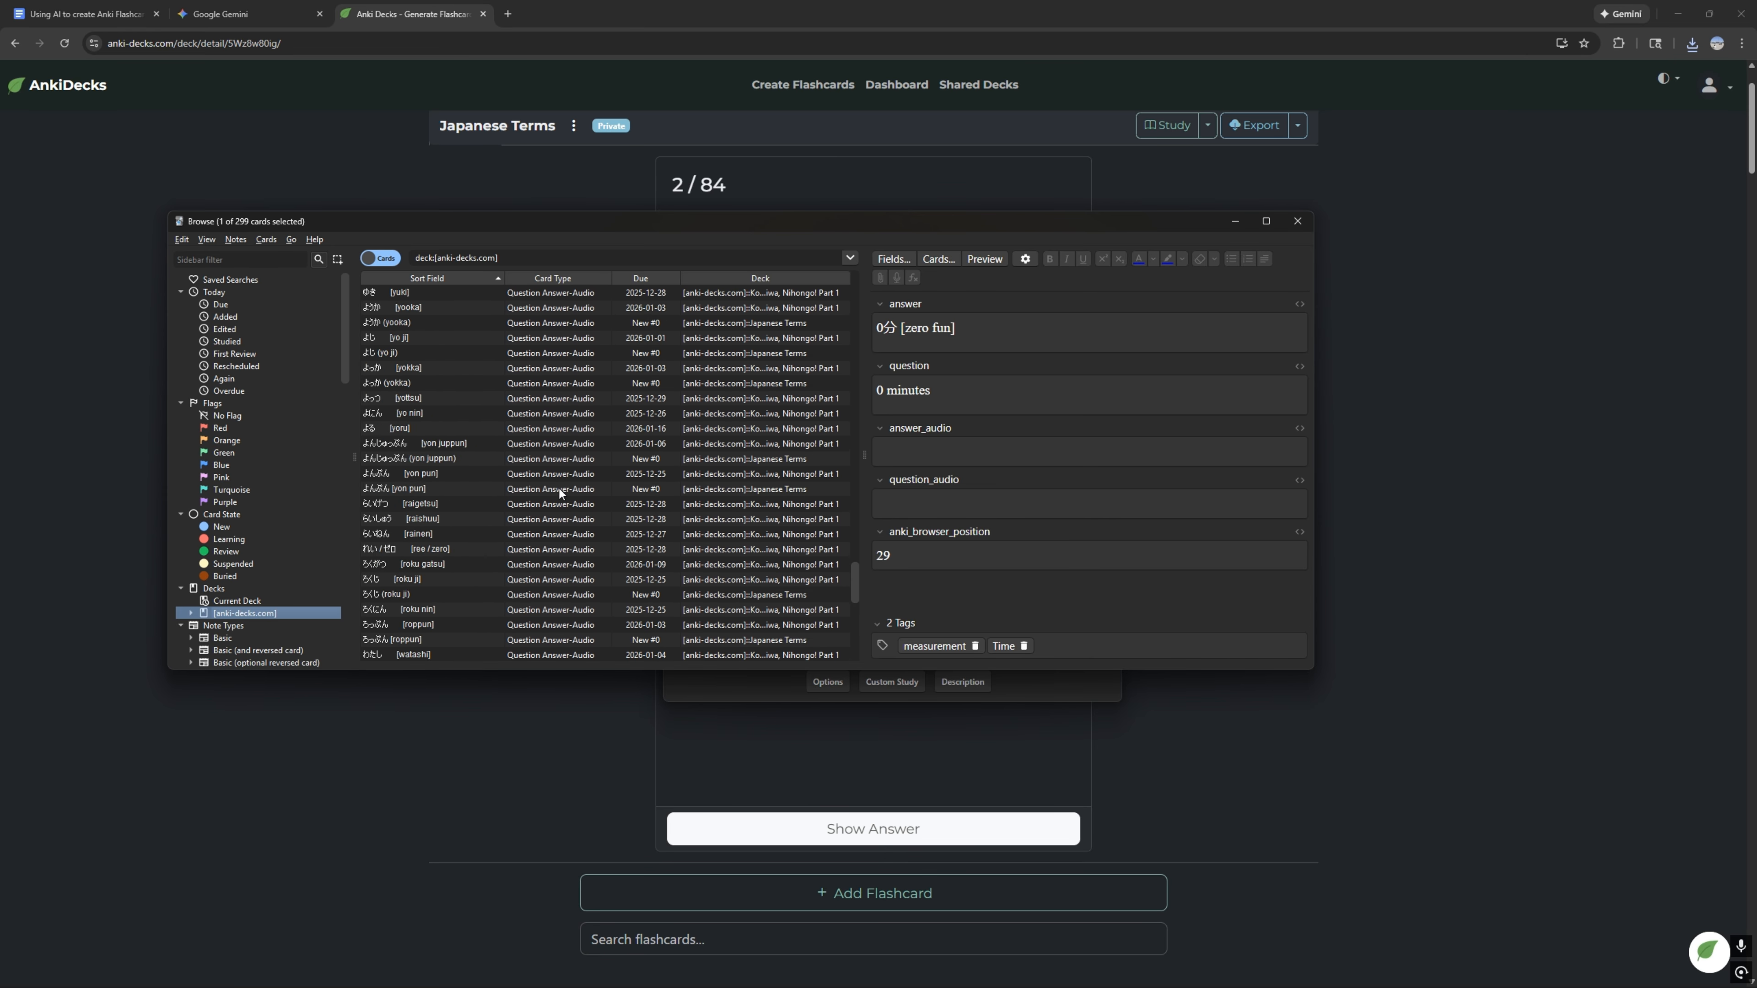
left_click(286, 600)
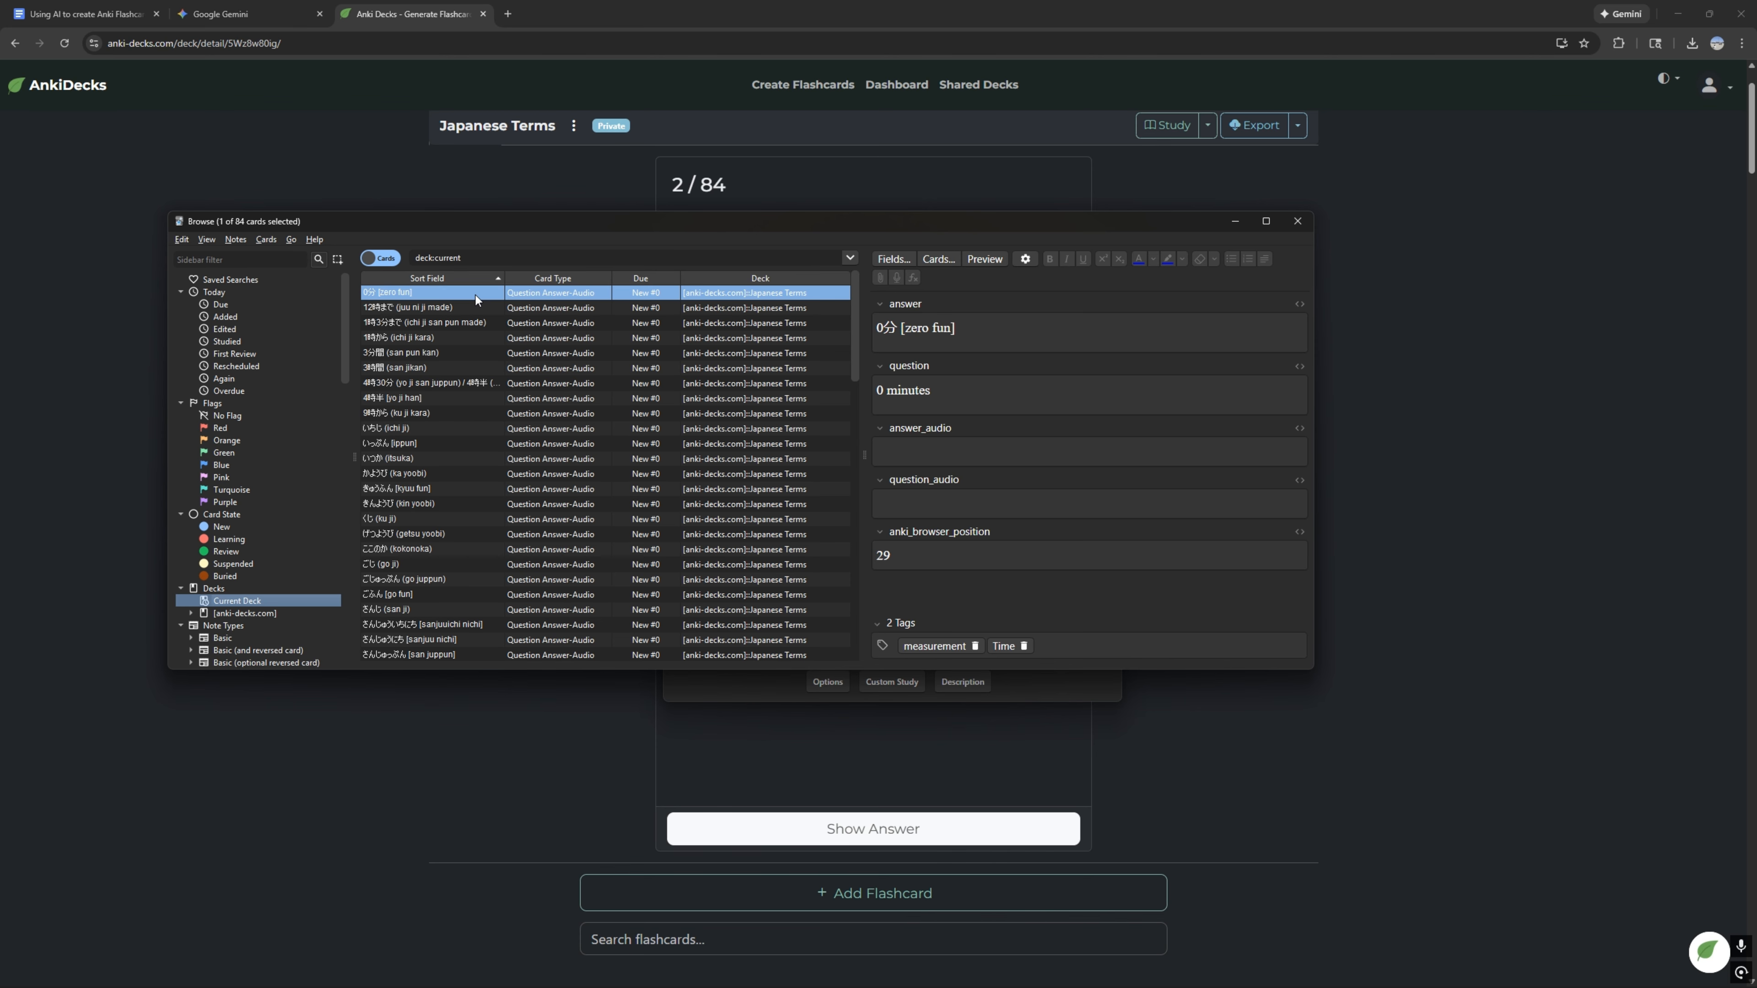
scroll(564, 364, "down", 20)
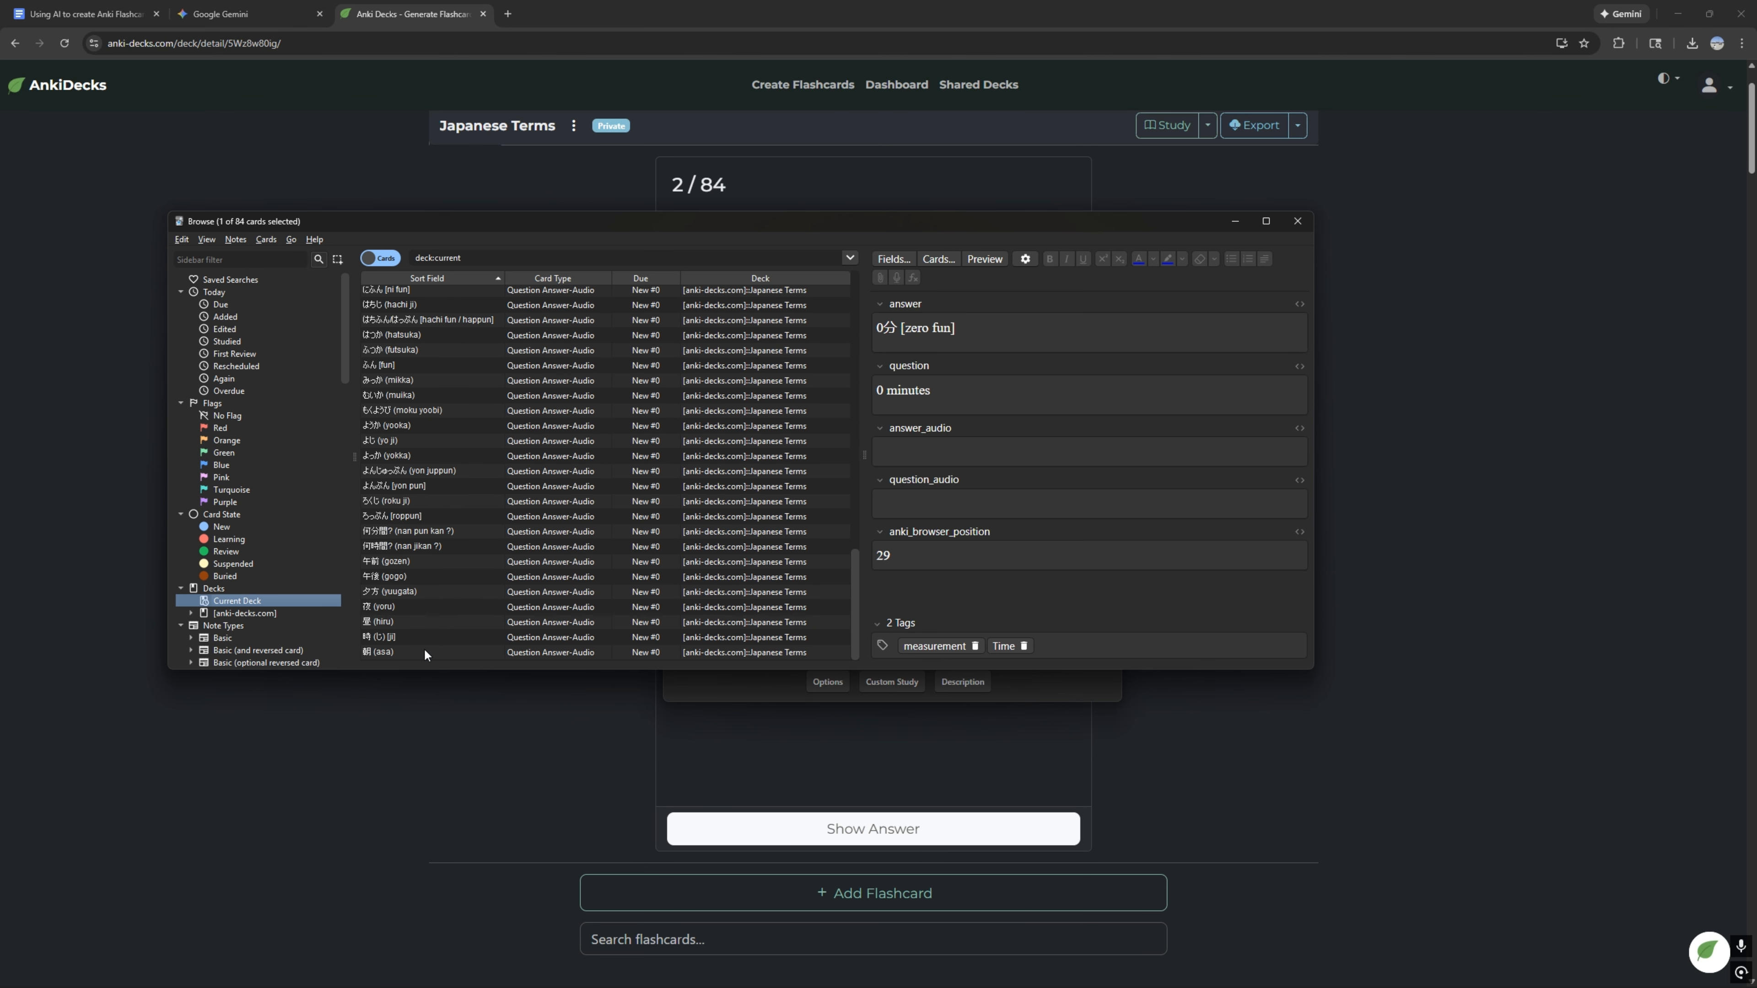
key("ctrl+a")
scroll(471, 554, "up", 20)
left_click(494, 367)
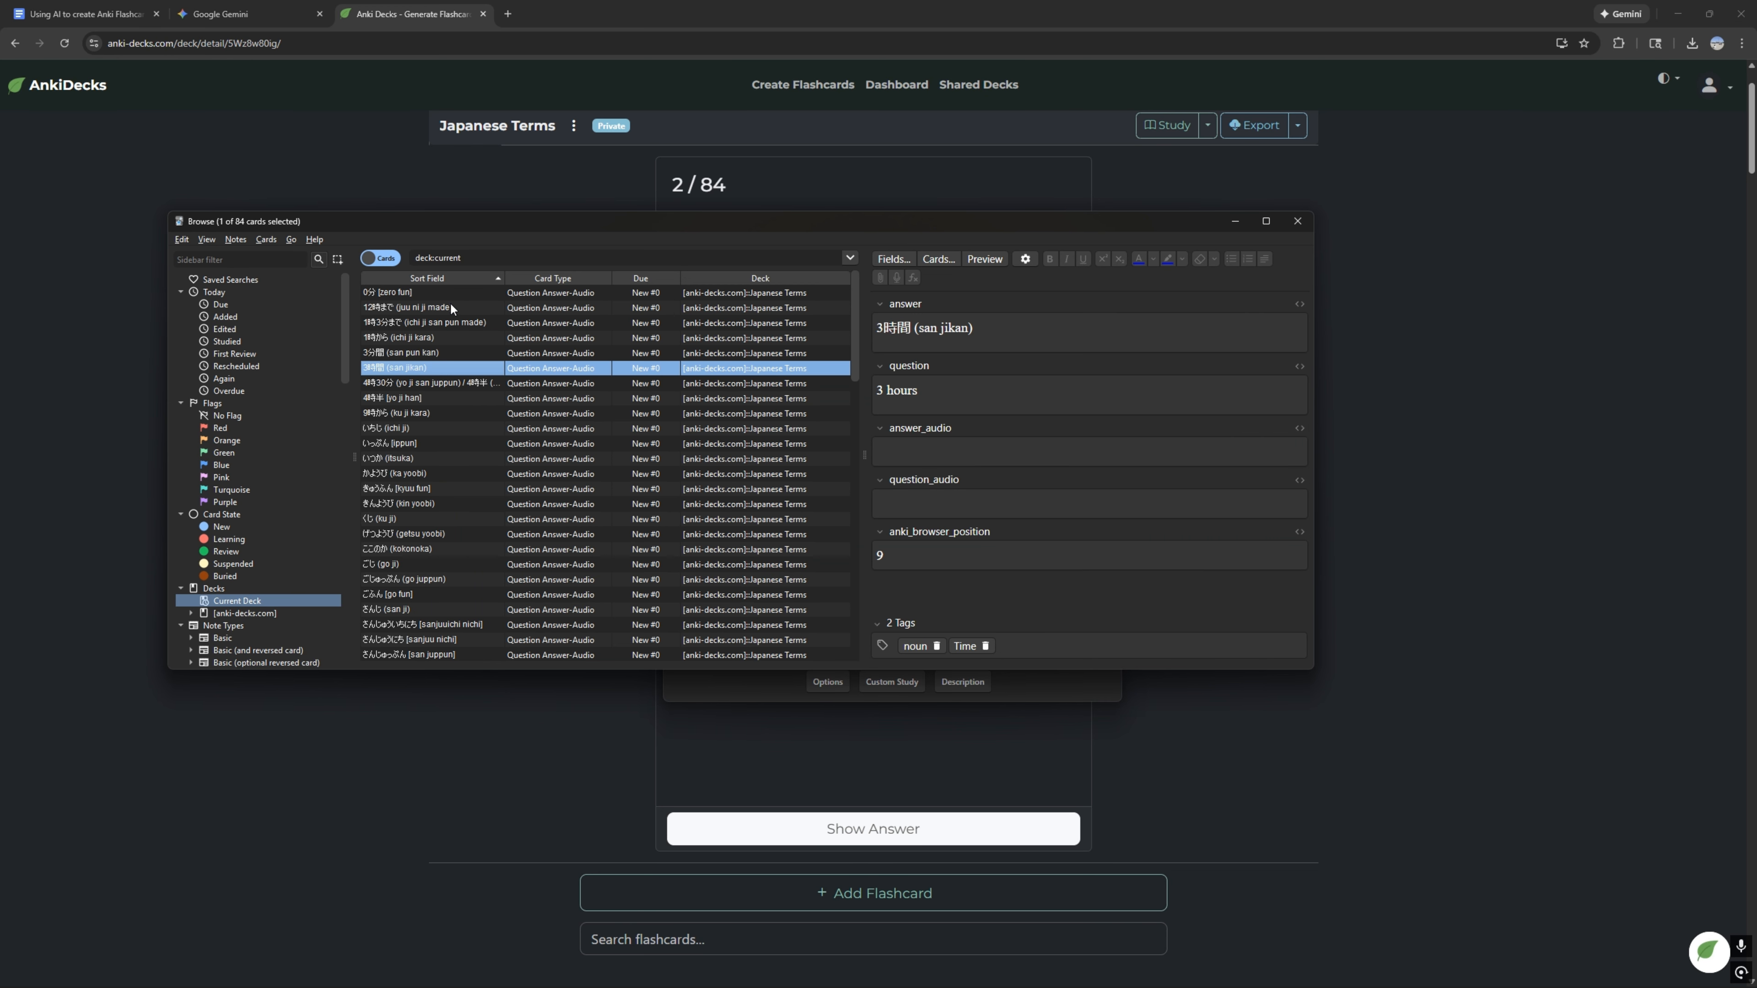
Step: Select all Japanese Terms cards, choose "Konnichiwa, Nihongo! Part 1" as the target in Change Deck, and dismiss the dialog without moving them
left_click(439, 294)
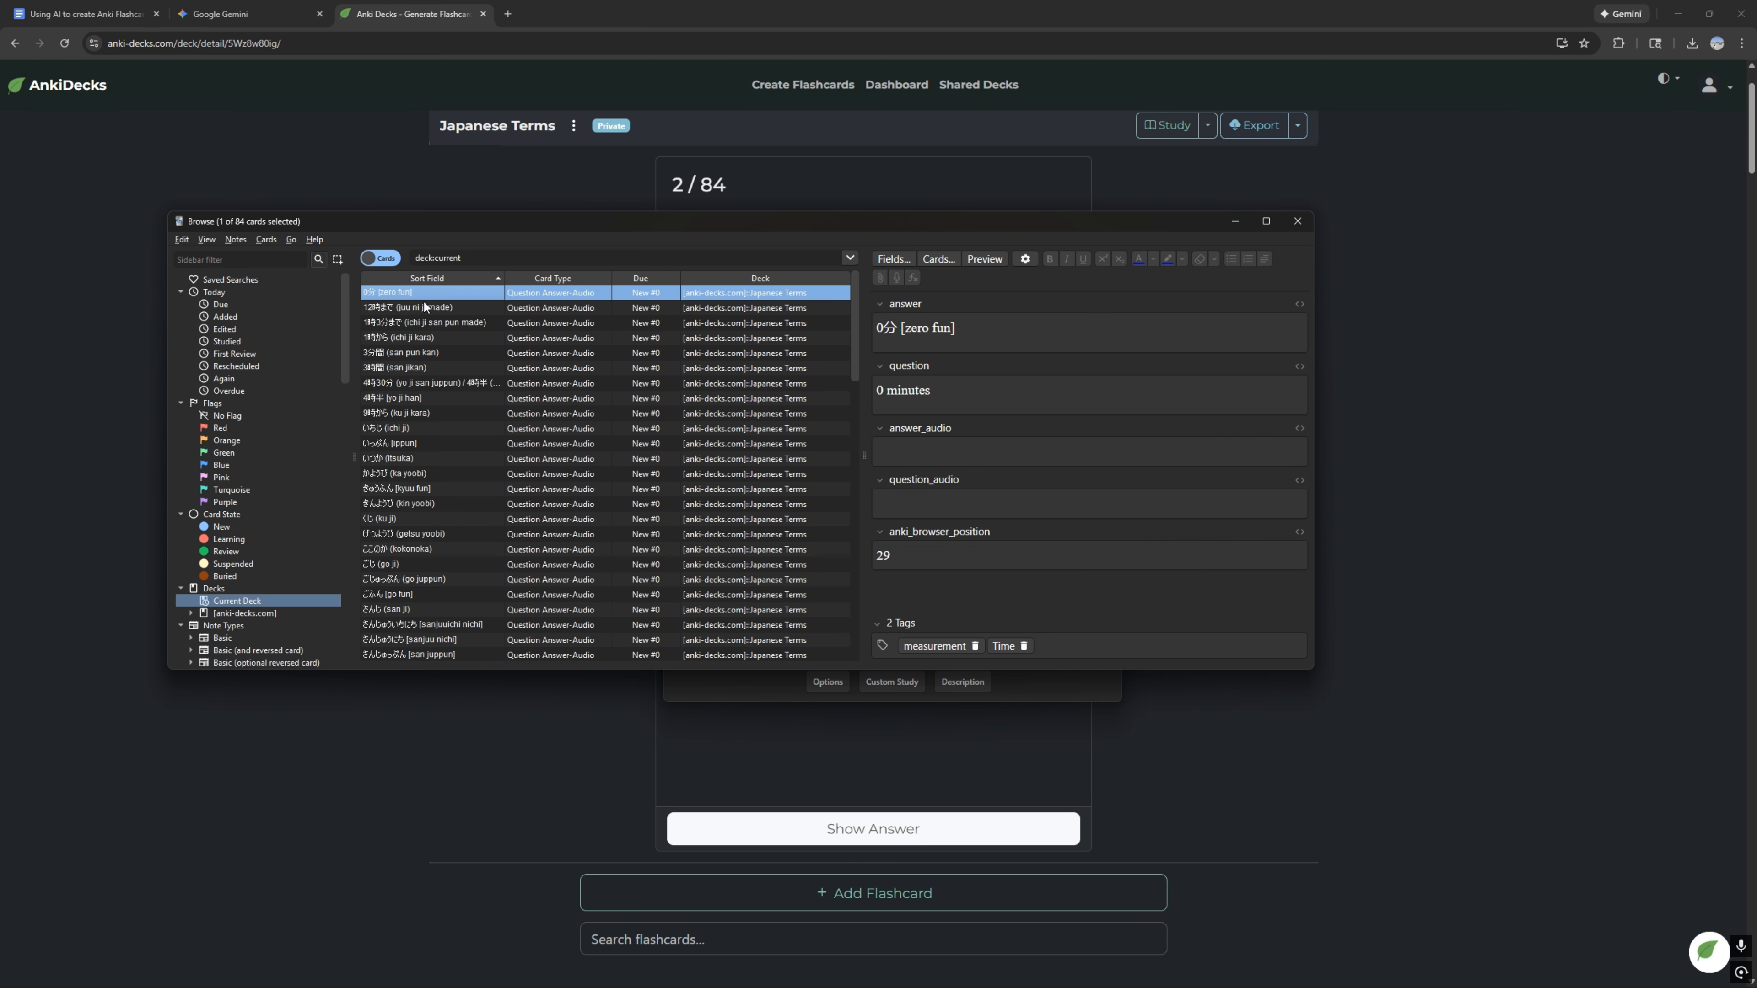
scroll(425, 325, "down", 20)
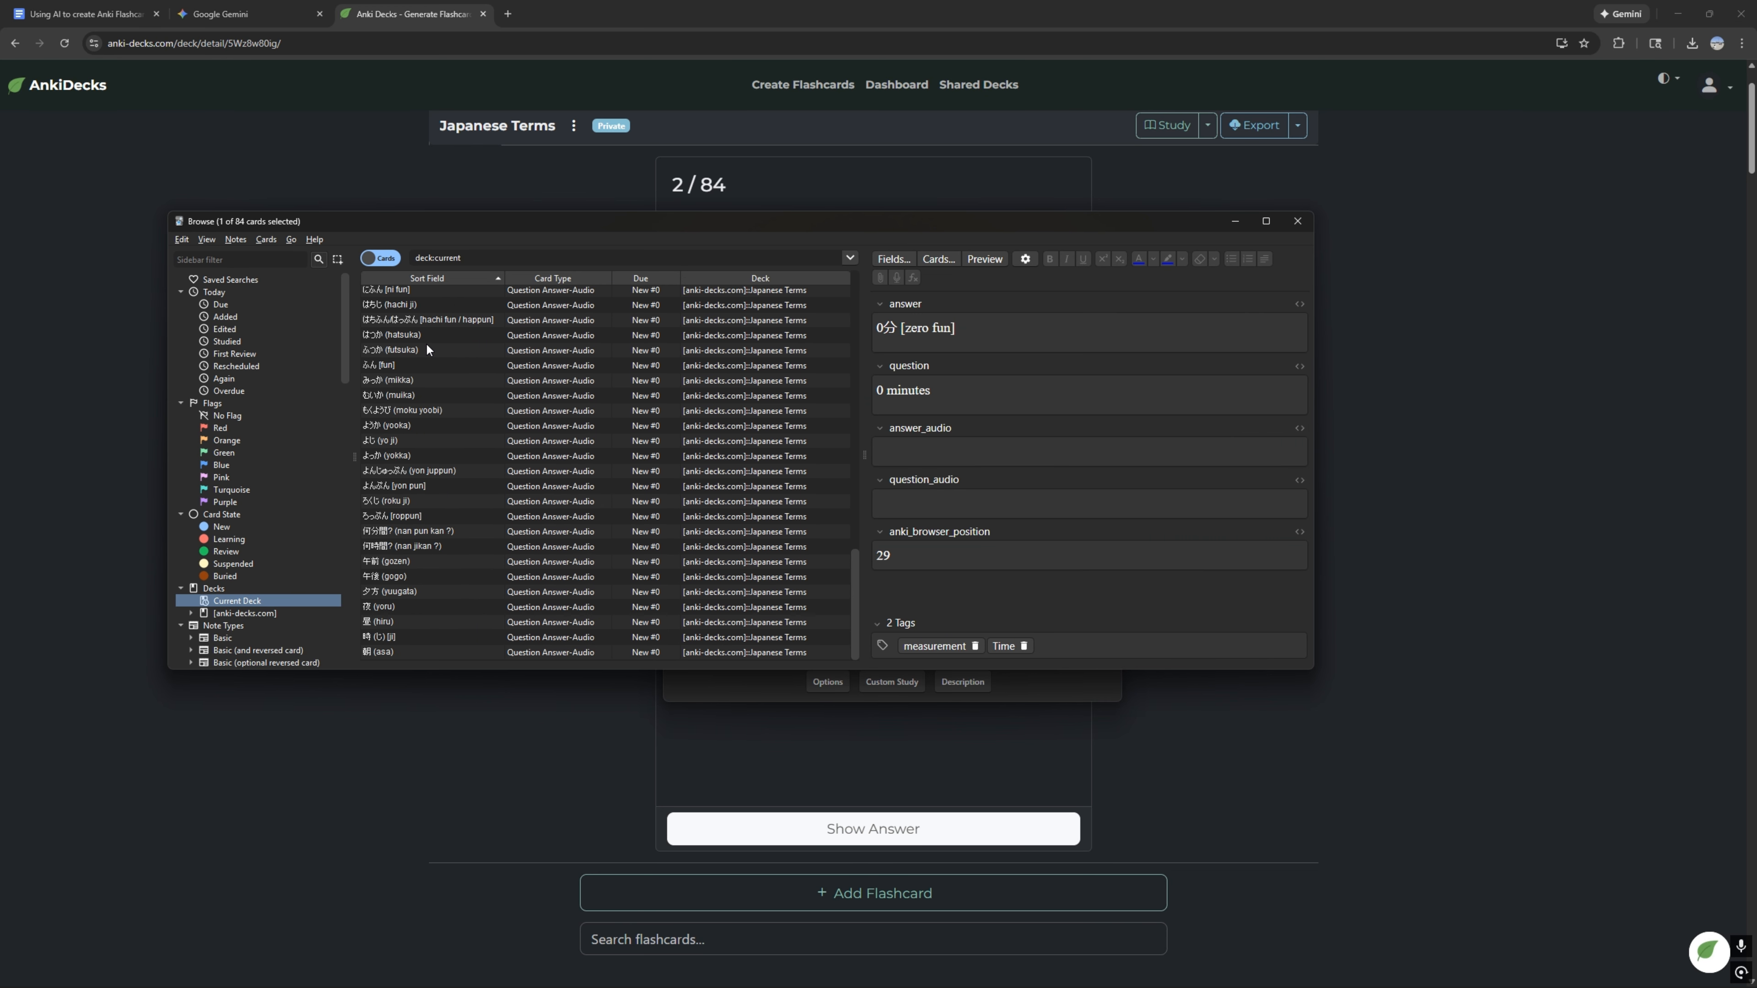
left_click(431, 651, "shift")
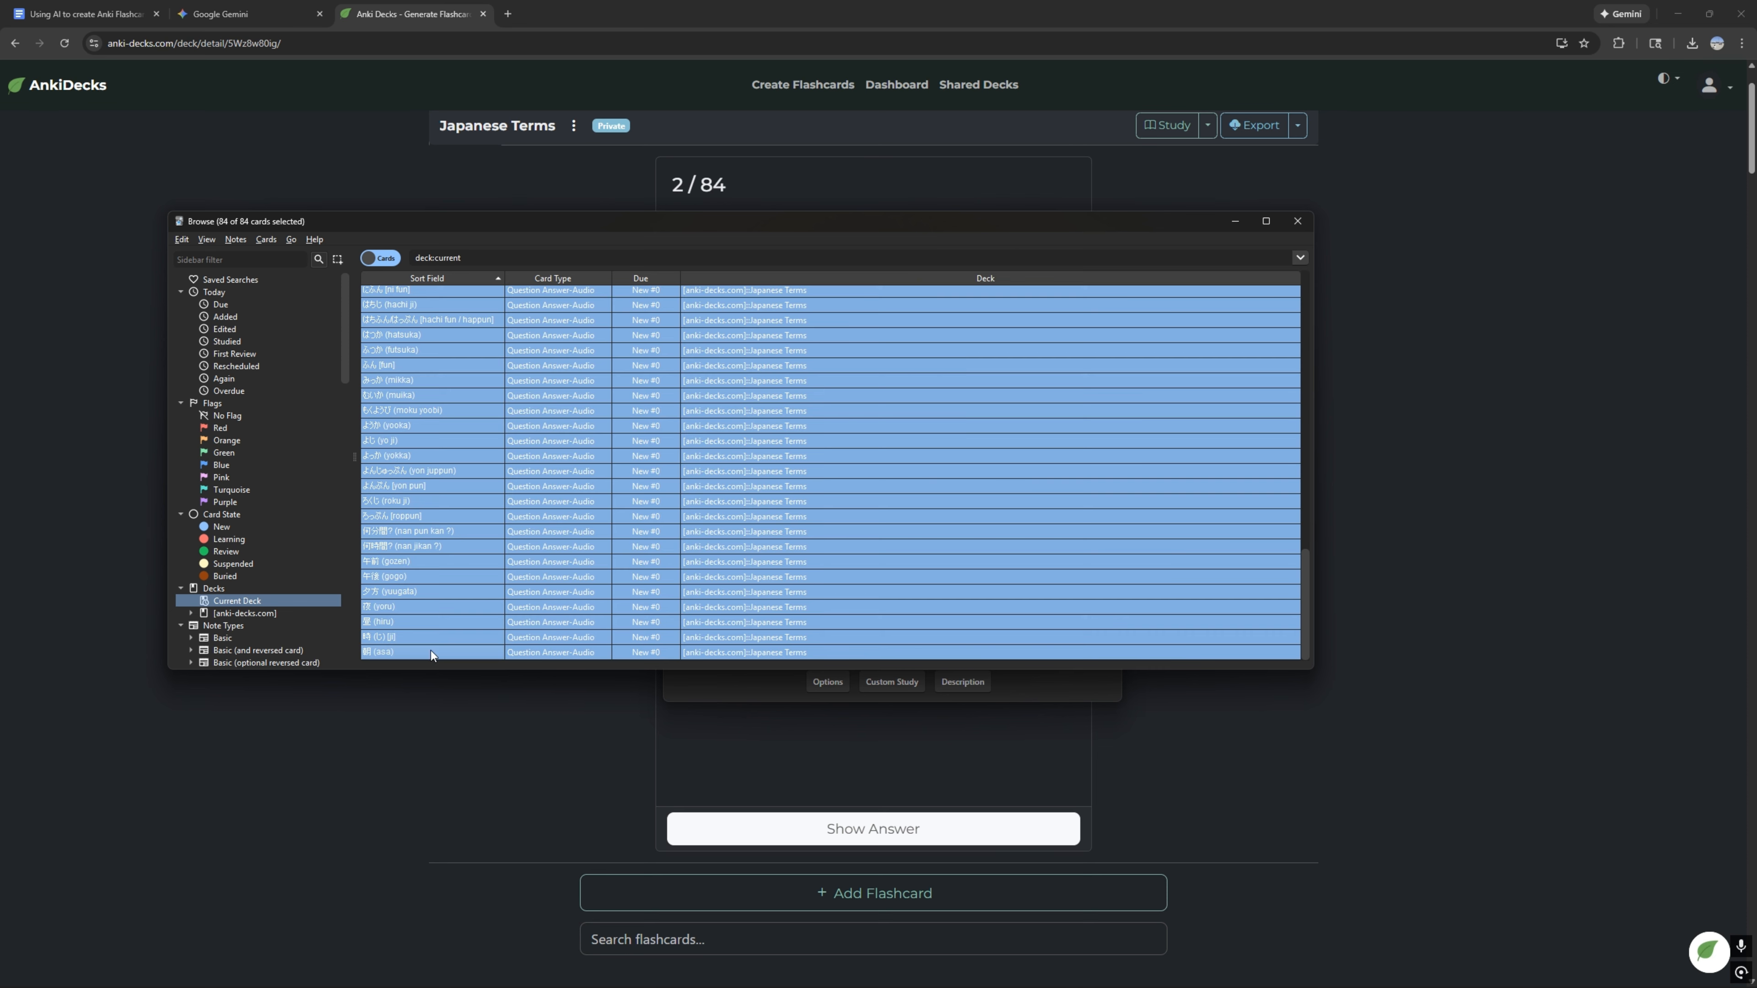
left_click(262, 239)
left_click(284, 256)
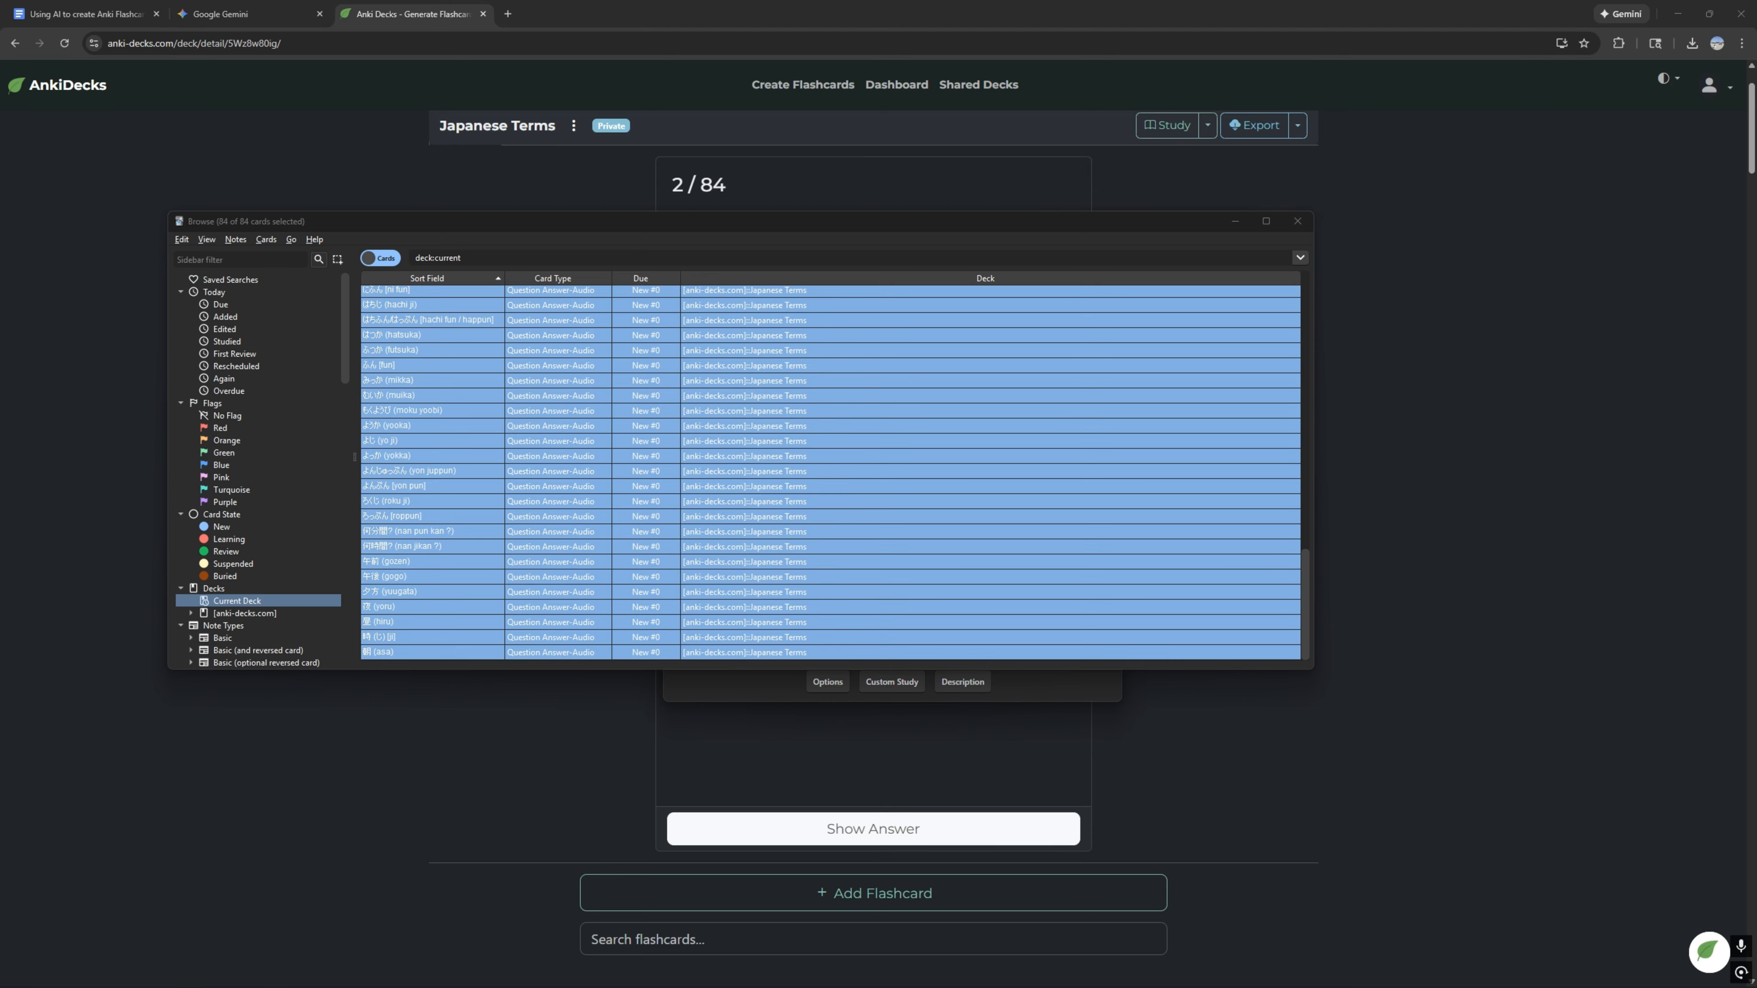
left_click_drag(1754, 477, 638, 426)
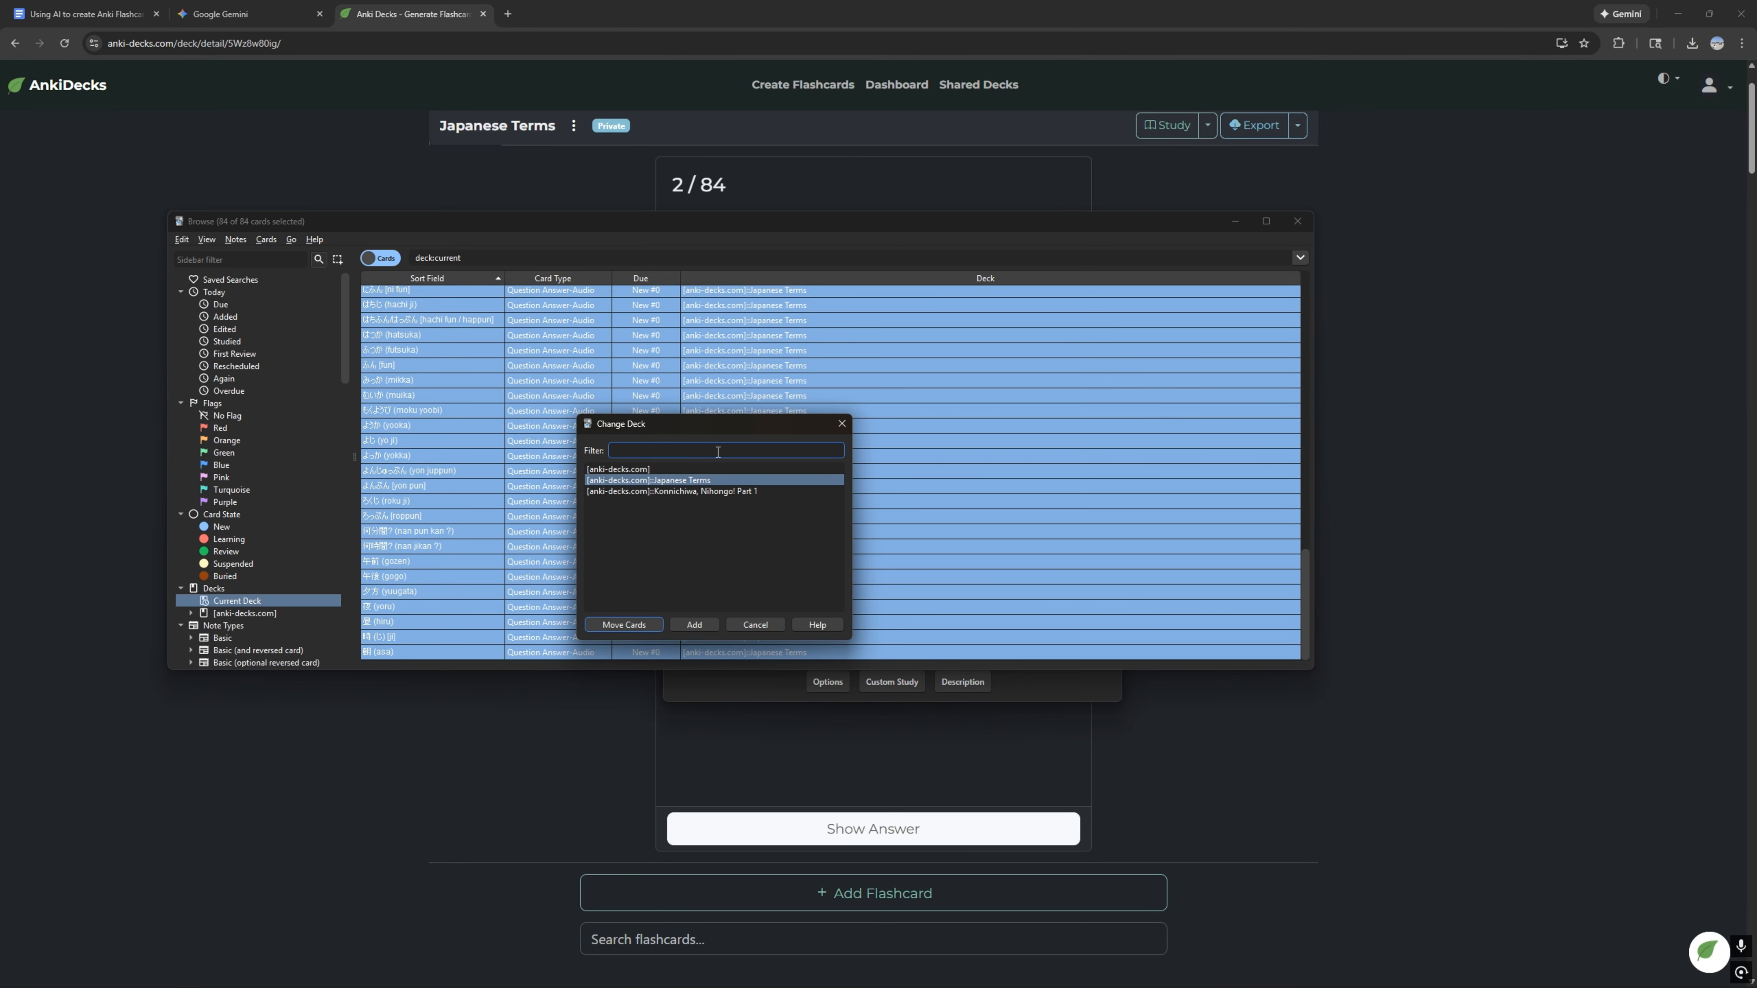
left_click(709, 492)
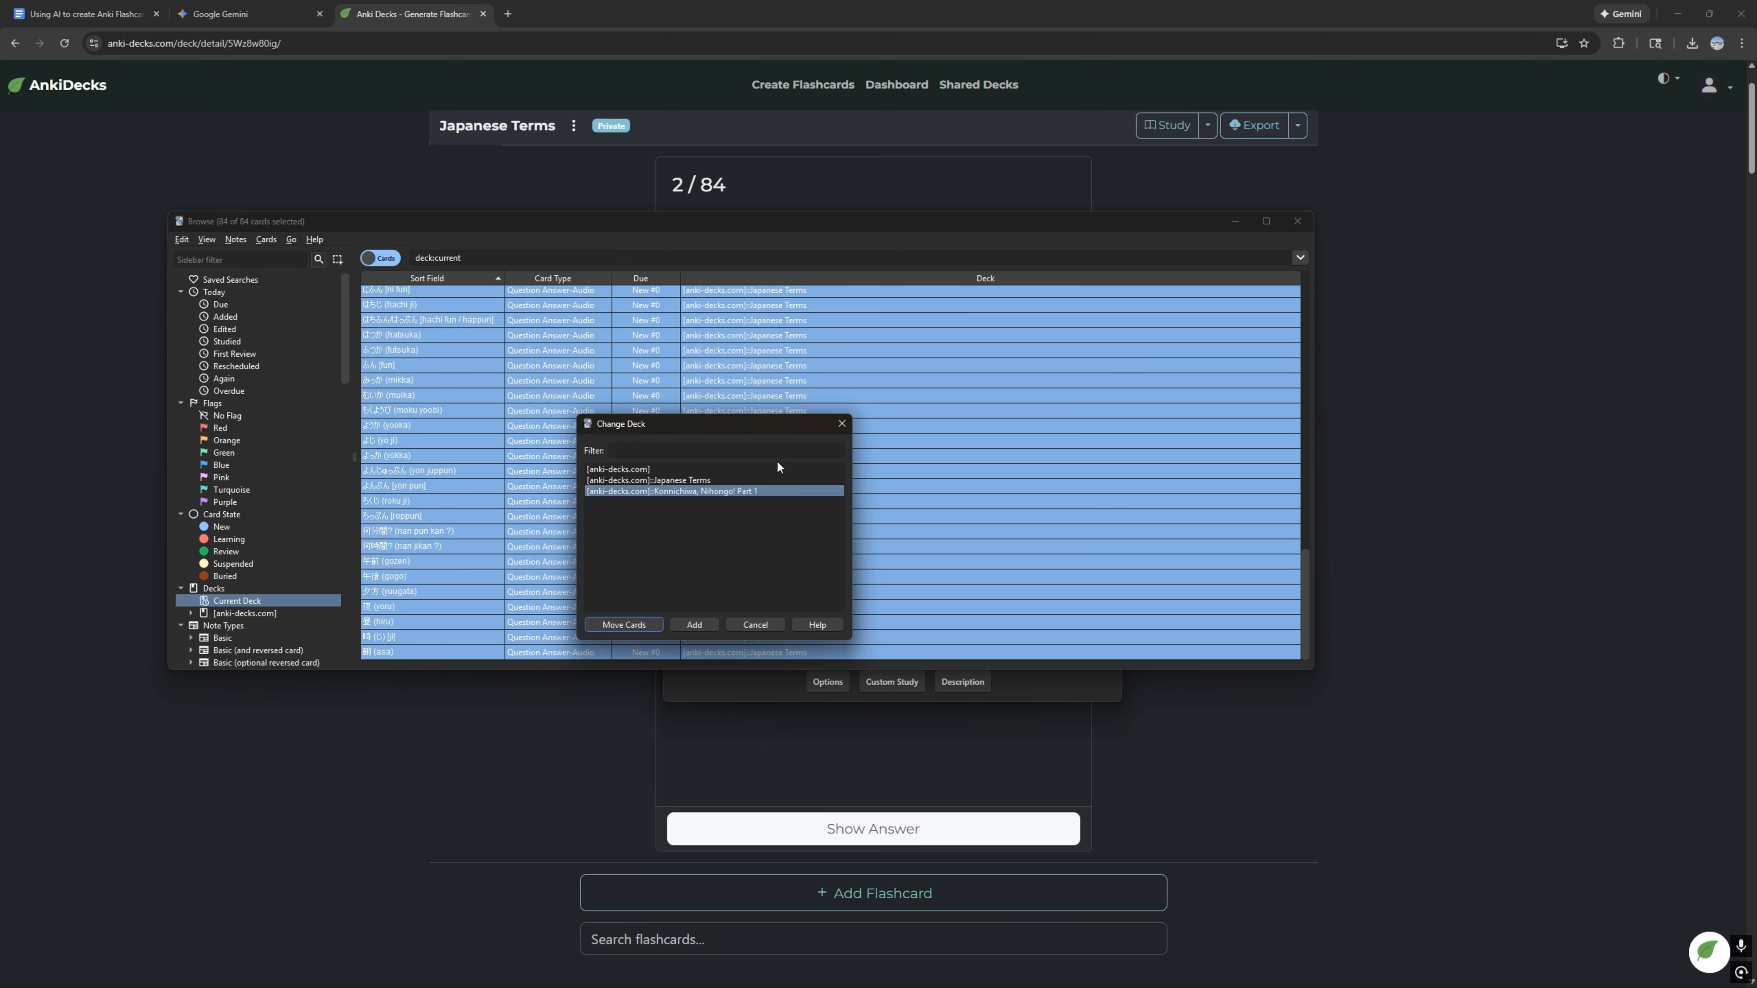
left_click(841, 424)
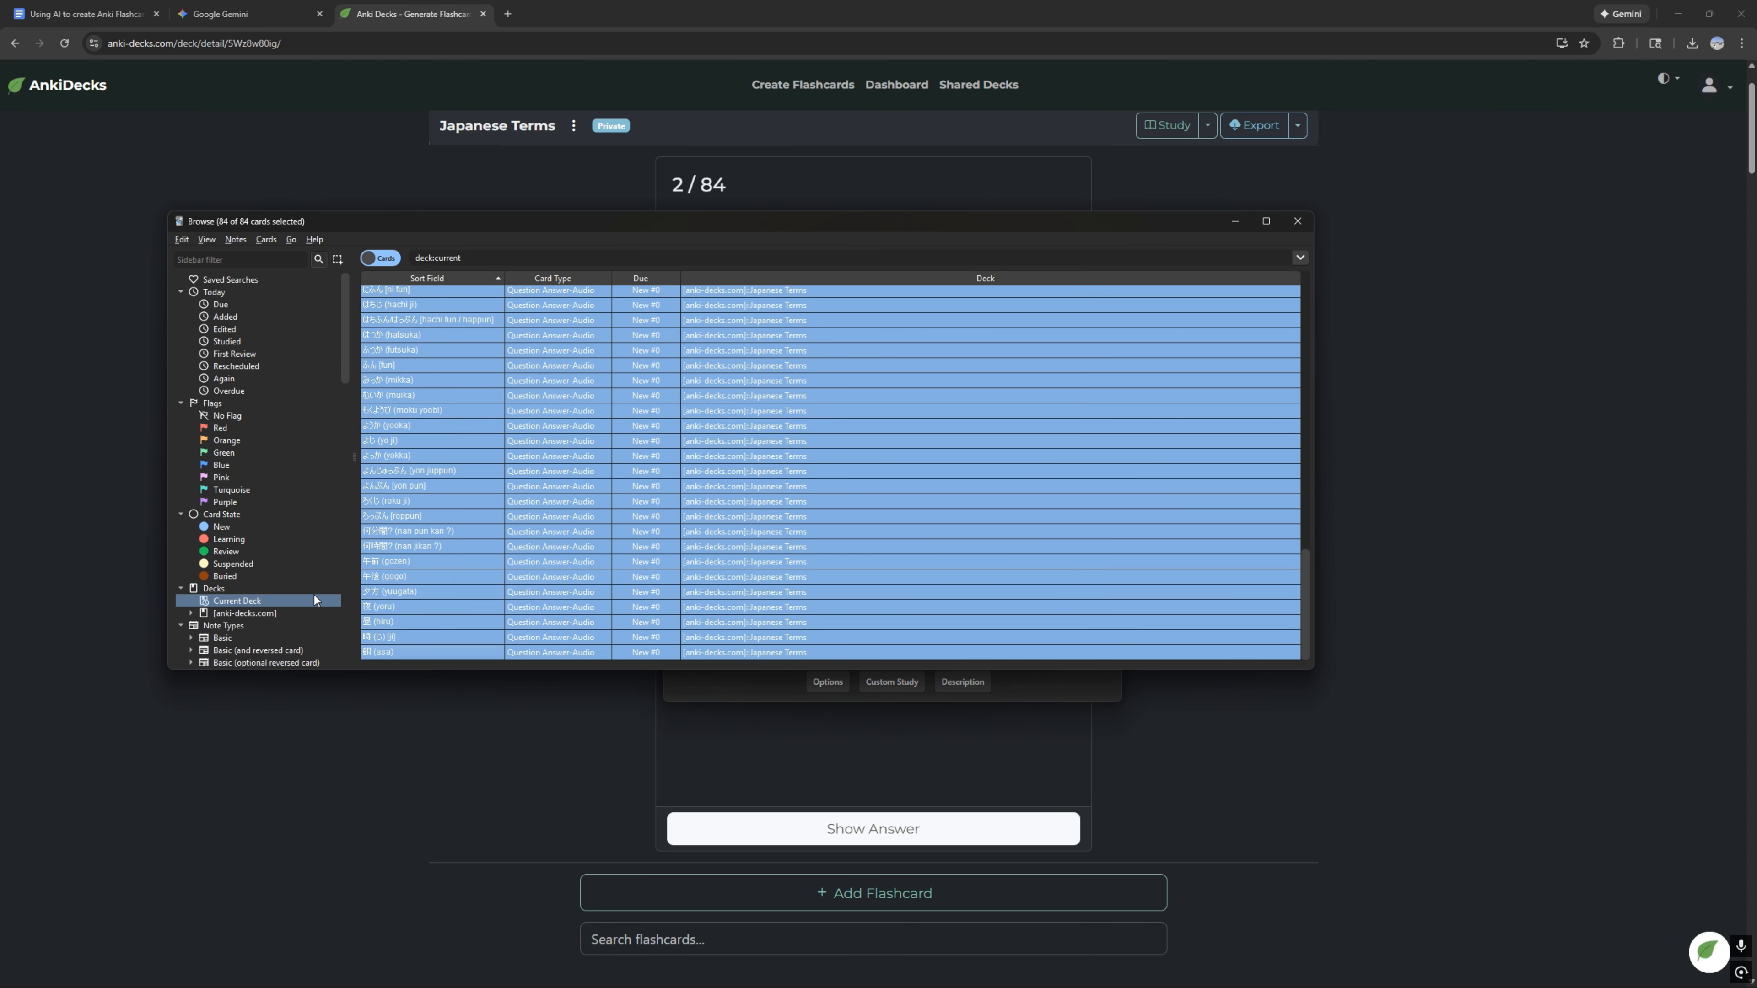
left_click(484, 486)
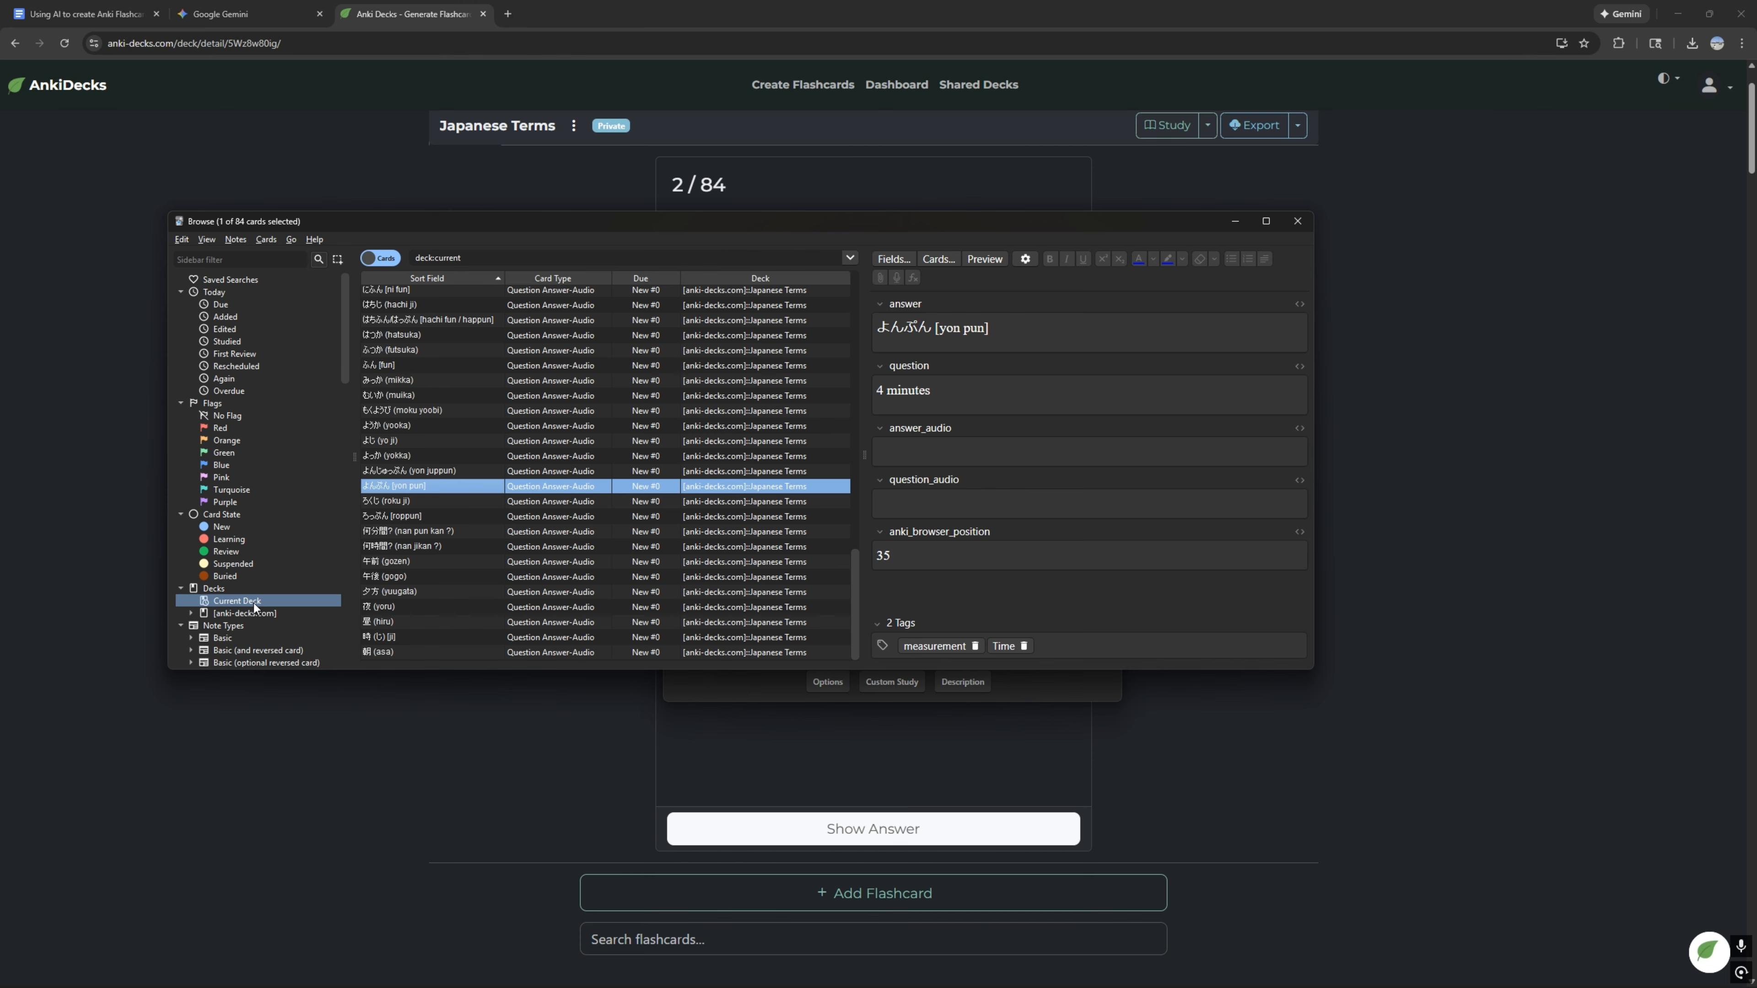
left_click(266, 239)
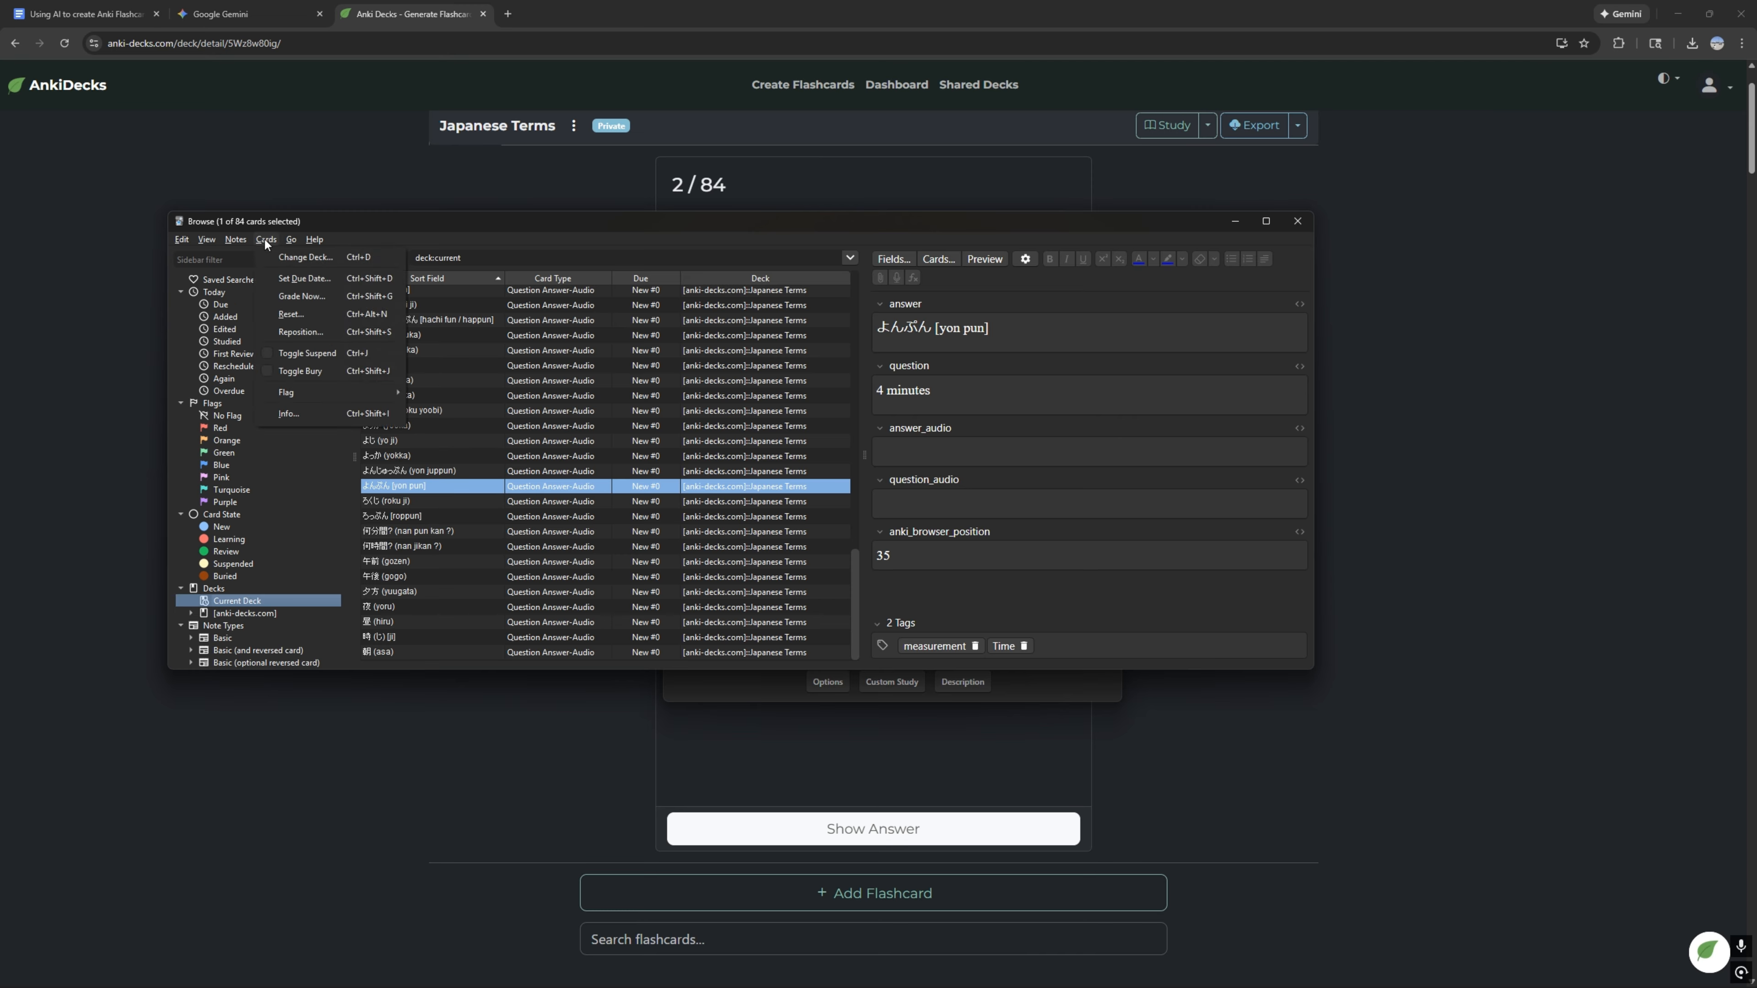
mouse_move(245, 239)
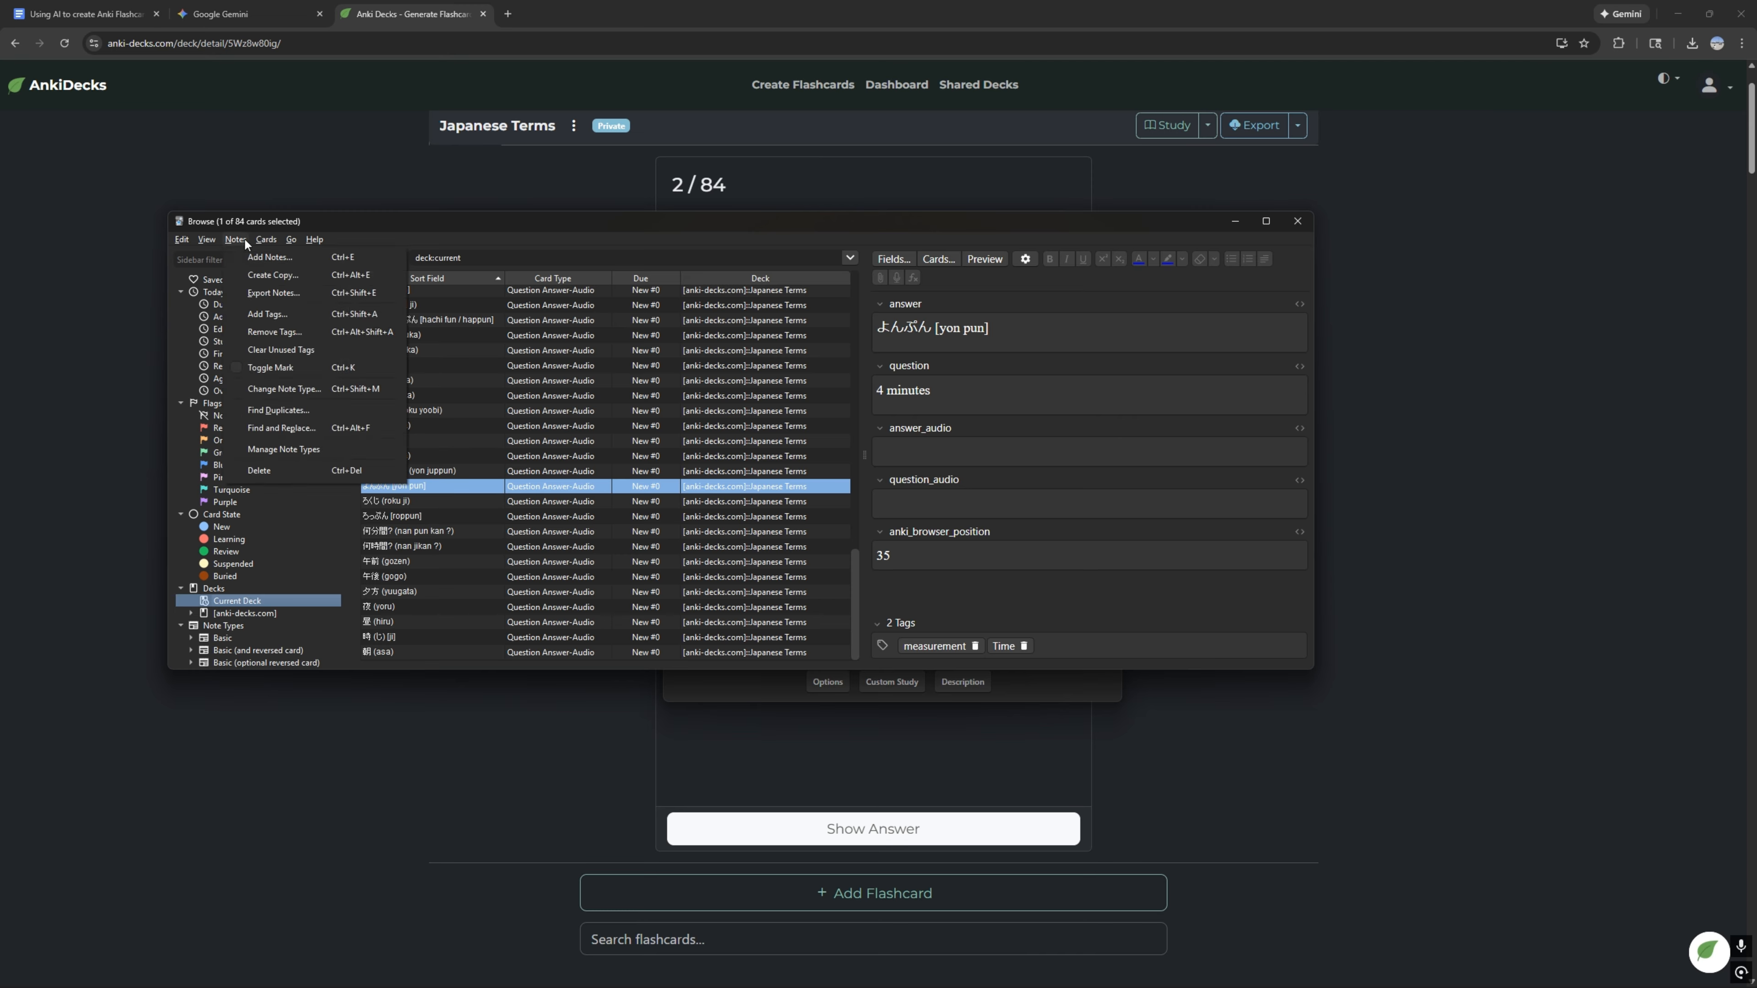
left_click(318, 471)
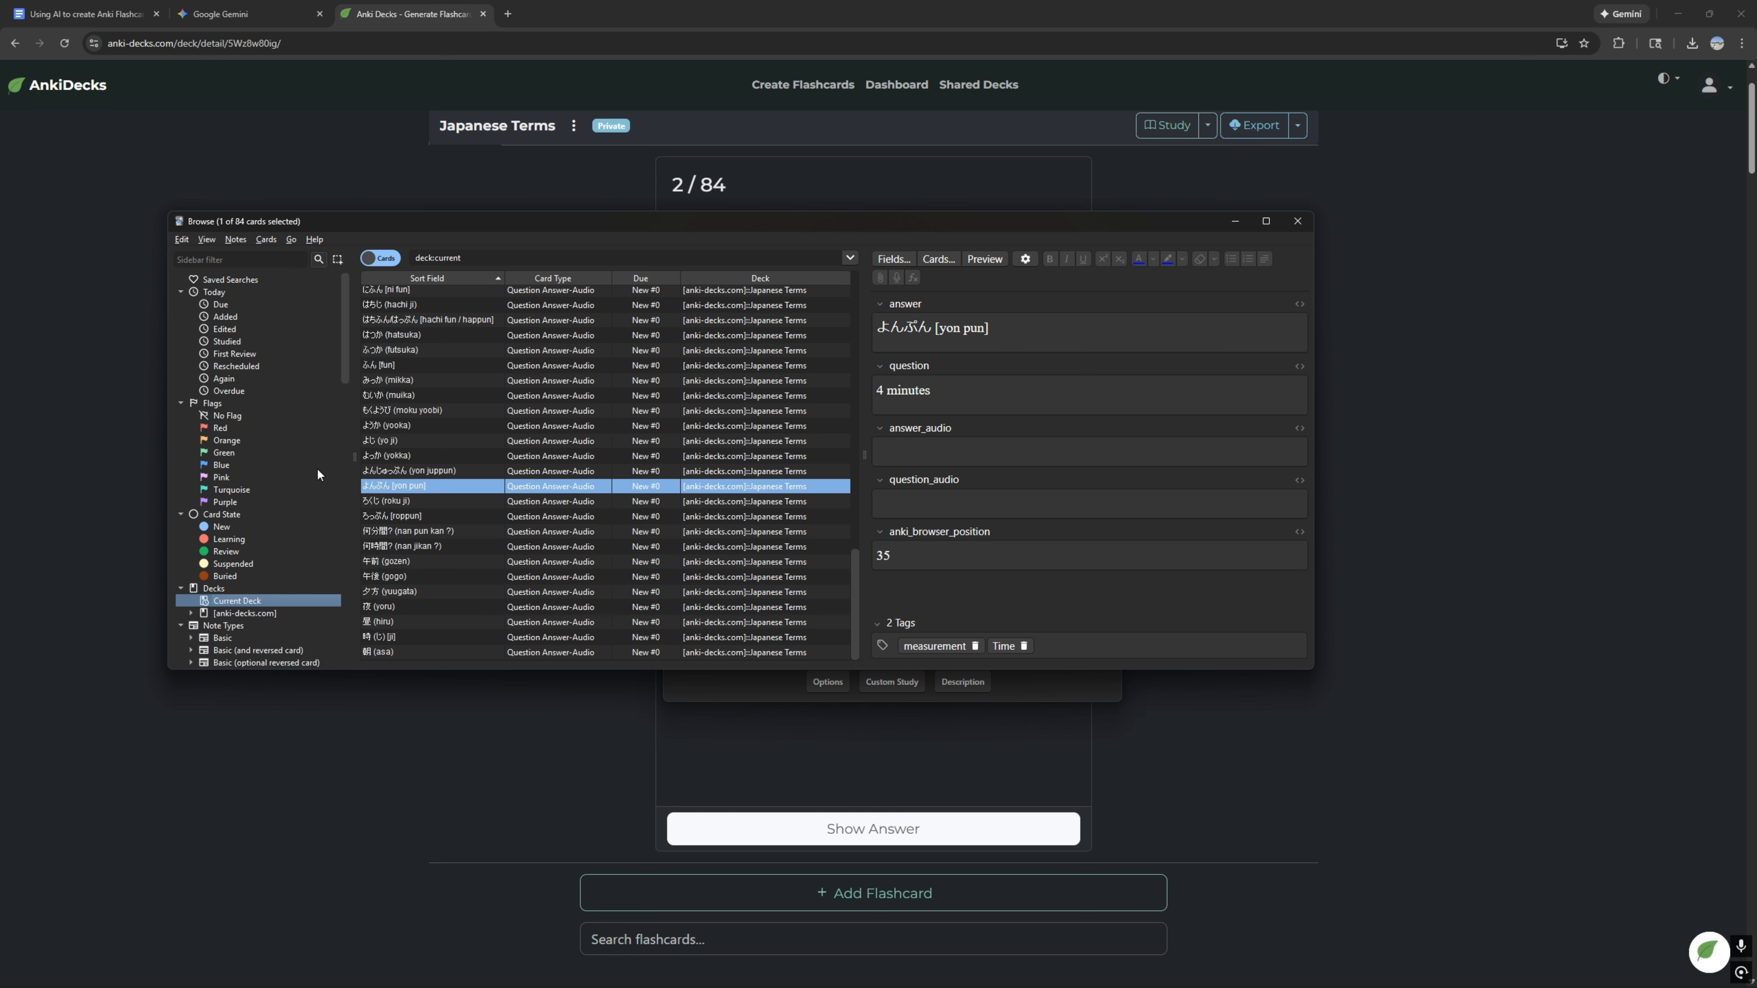
left_click(254, 612)
left_click(254, 601)
Step: Leave the card browser, start studying the Konnichiwa, Nihongo! Part 1 deck, and rate the "6 o'clock" card Again
key("Escape")
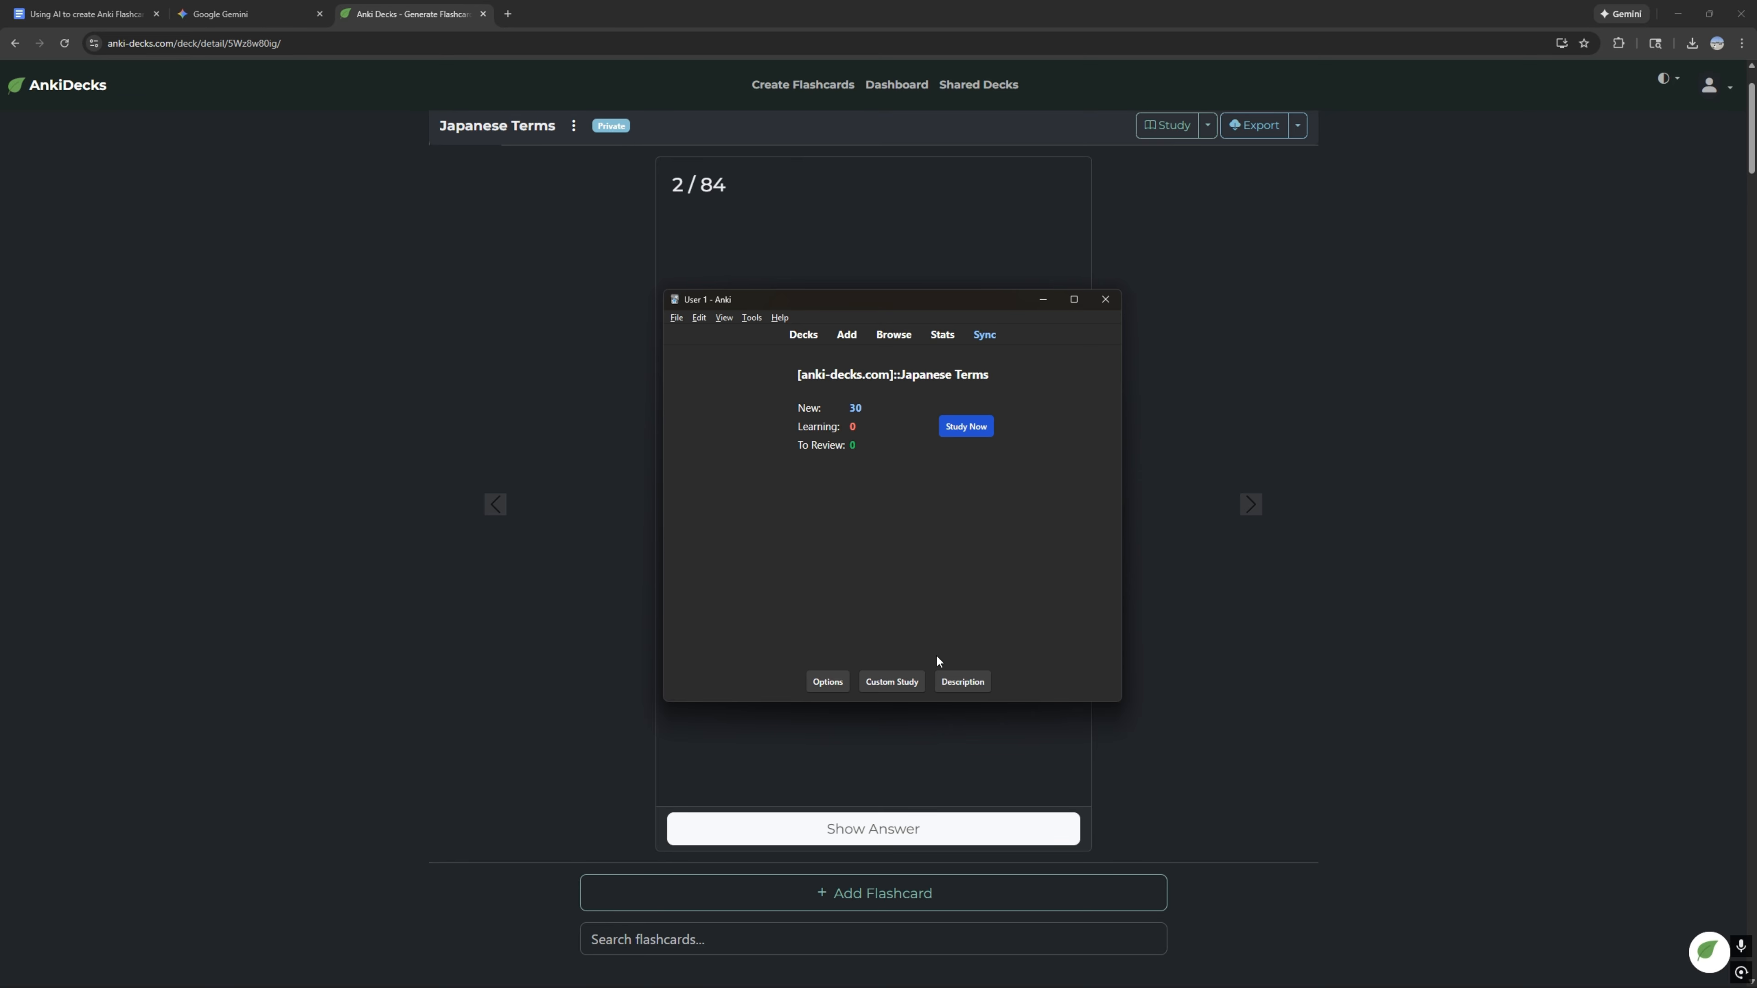
left_click(803, 336)
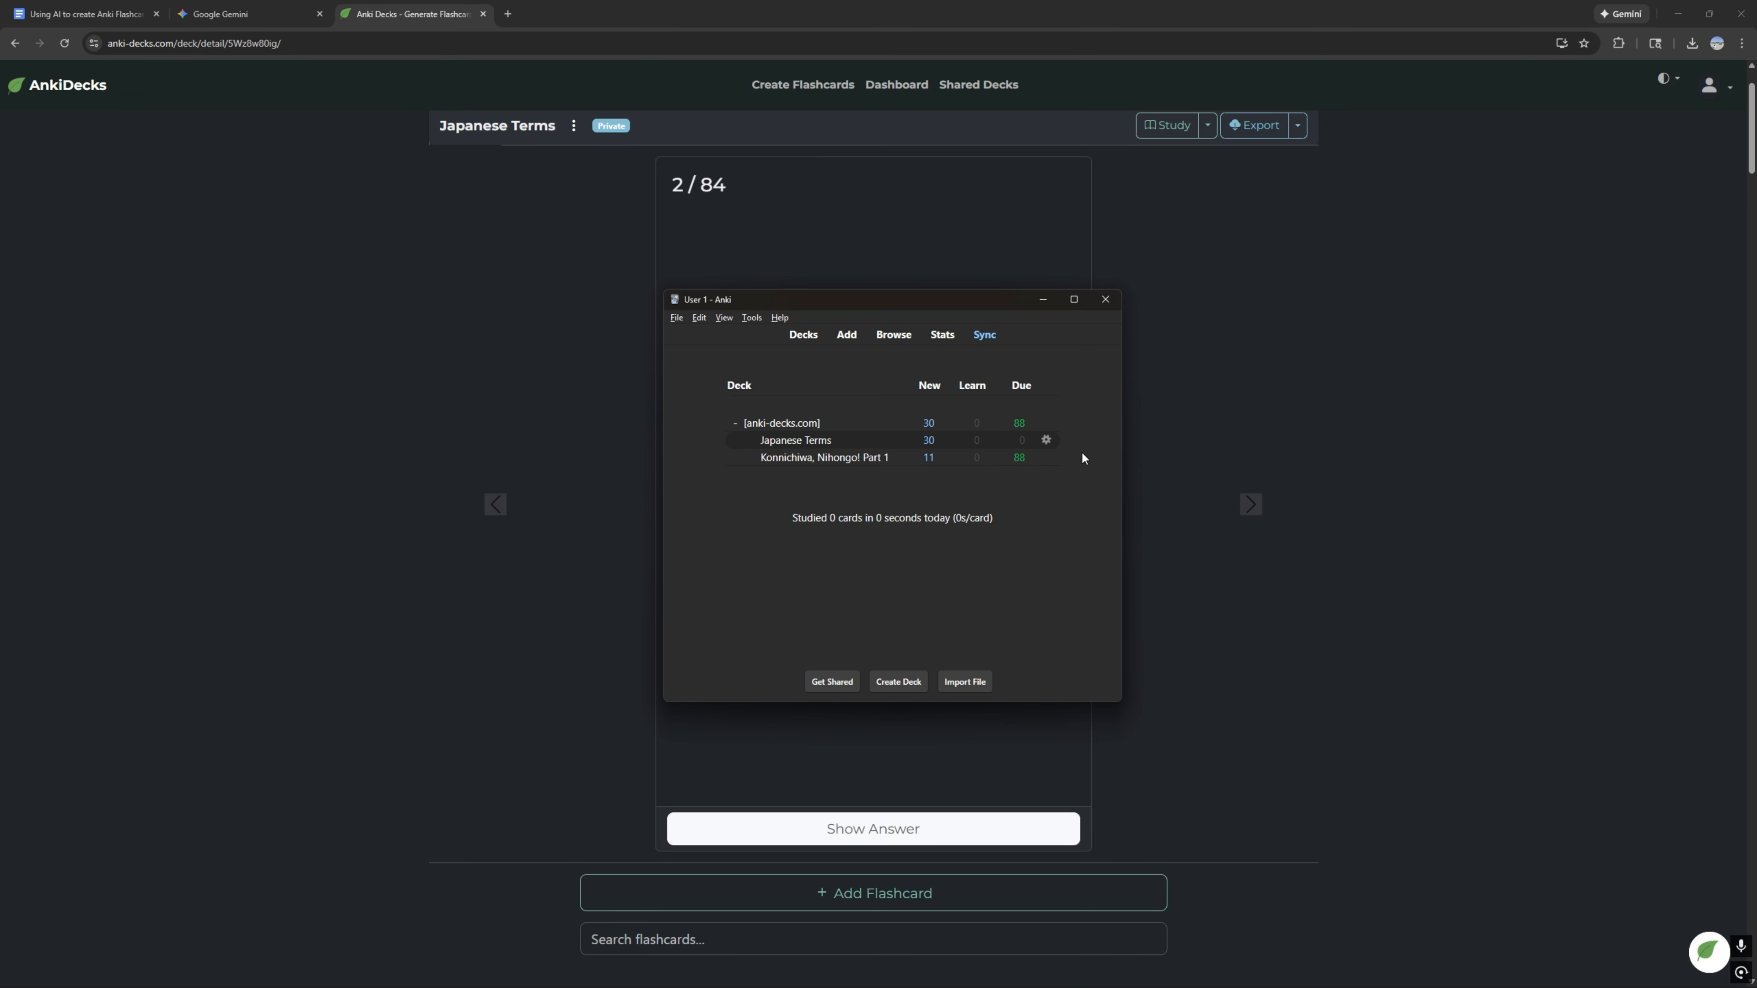
left_click(832, 460)
left_click(978, 430)
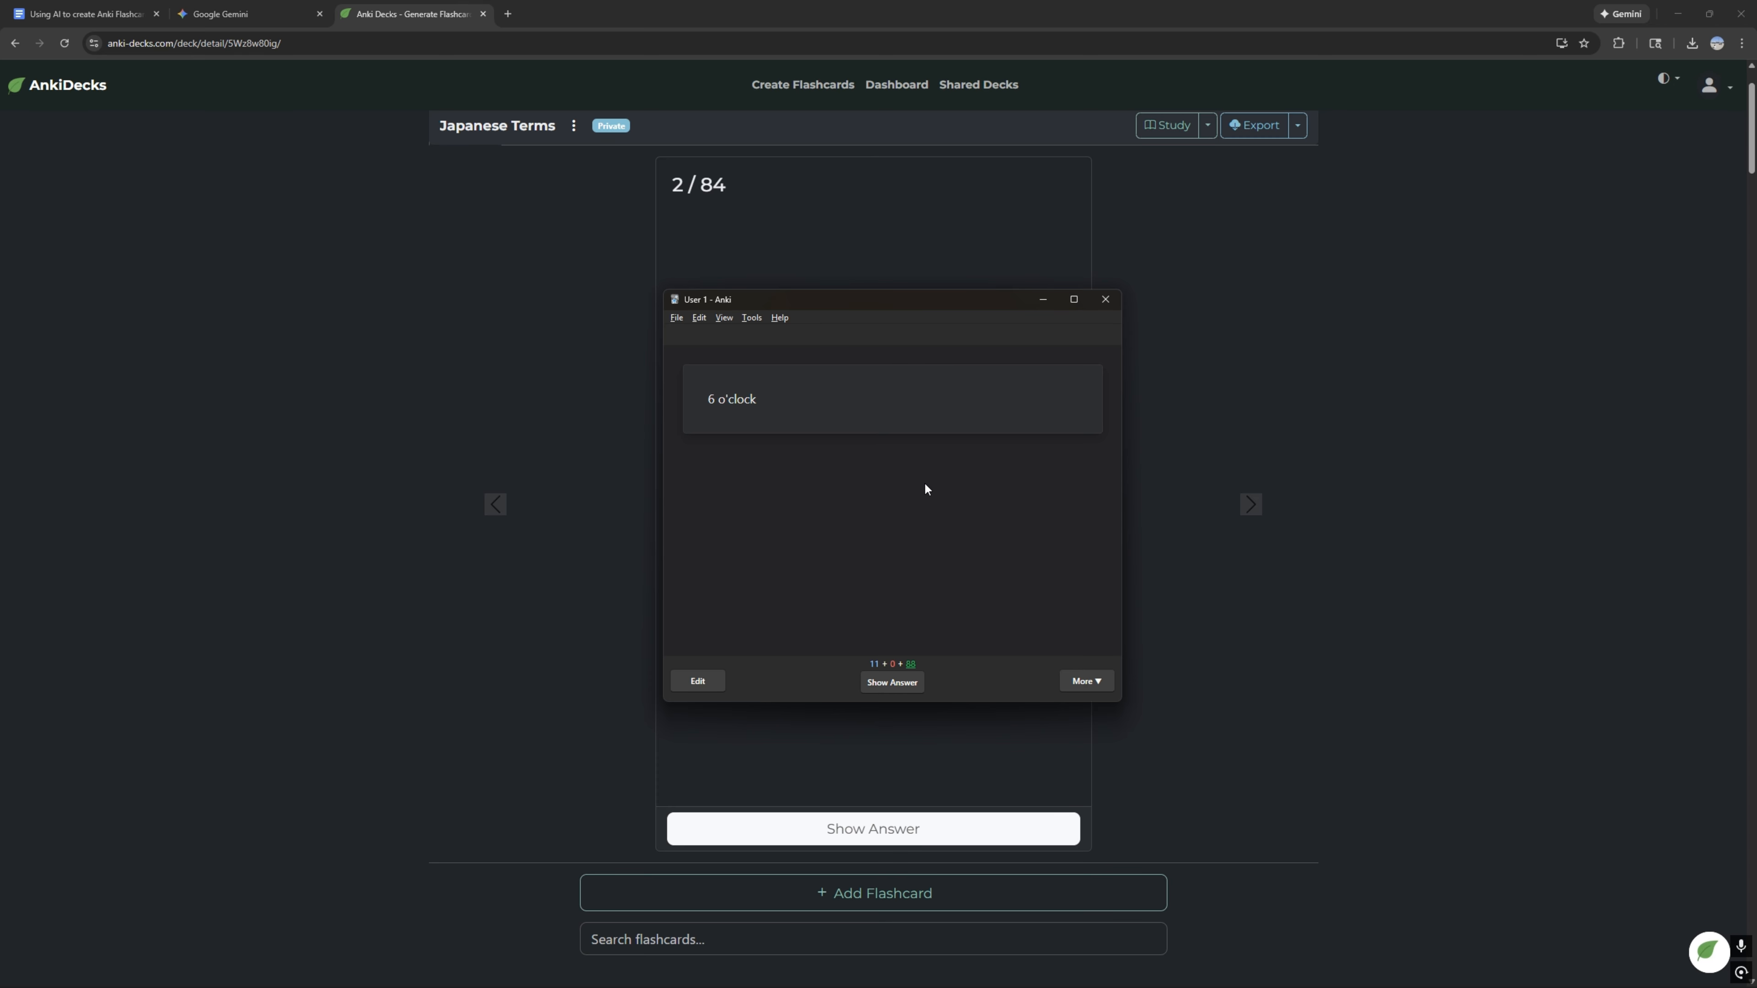
key("space")
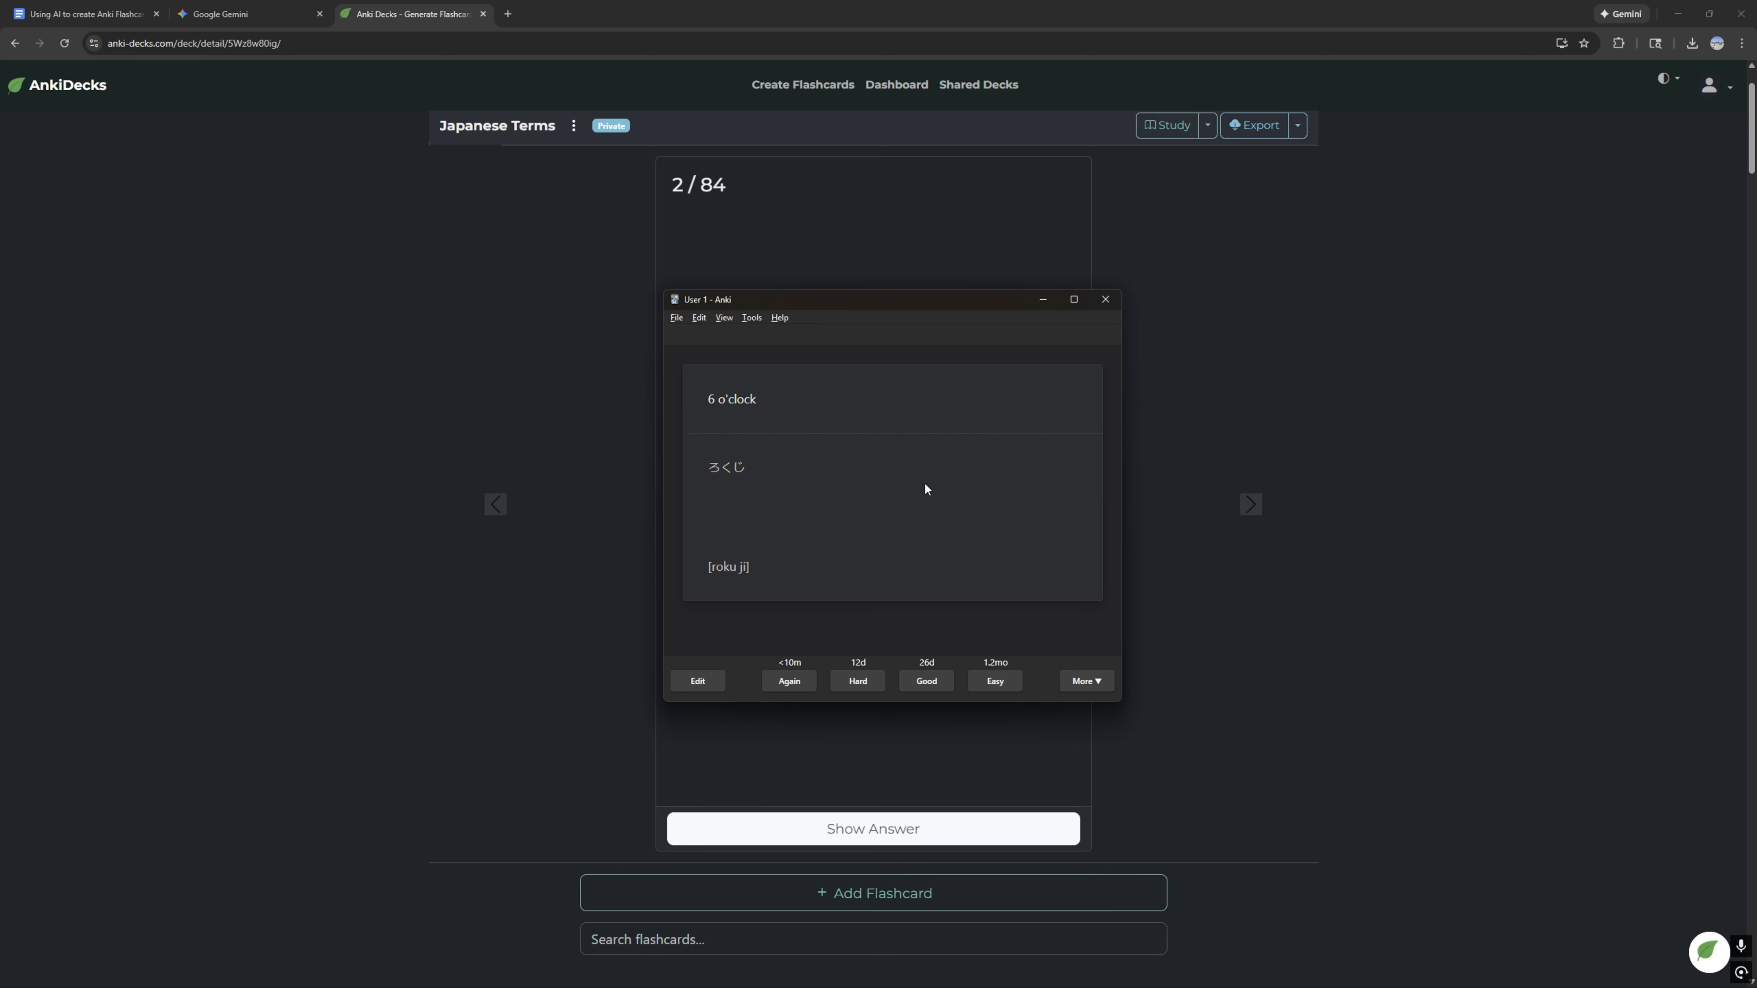
left_click(793, 686)
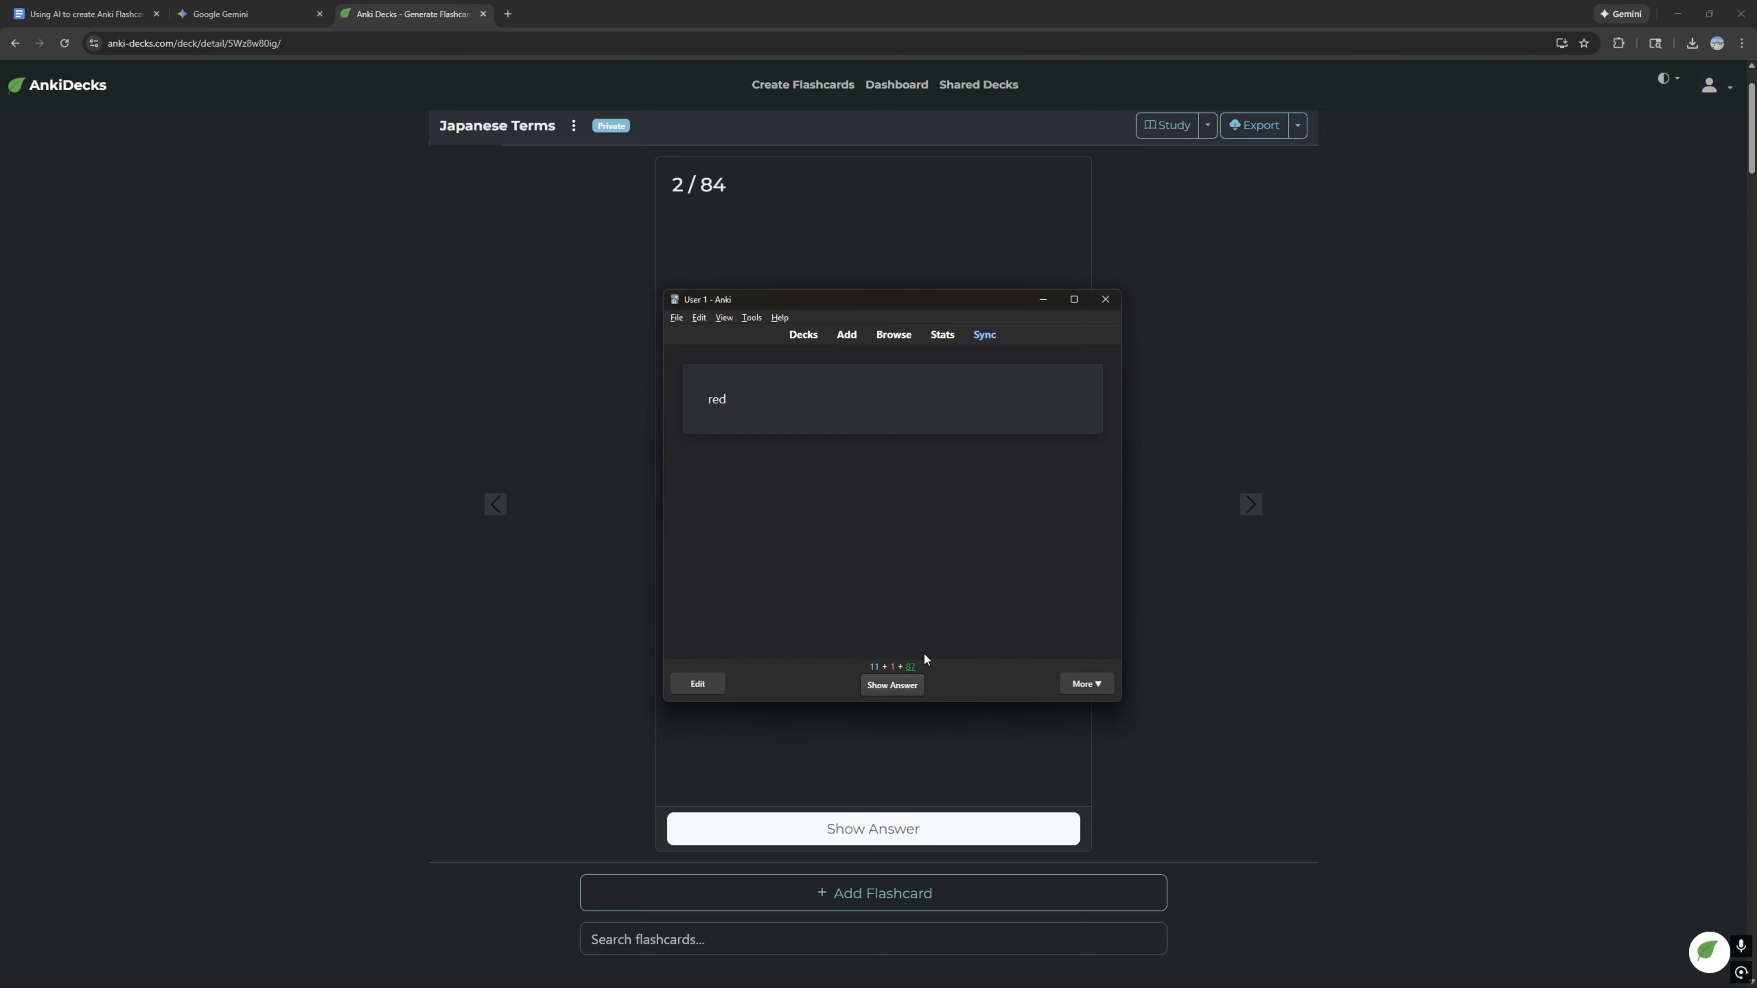